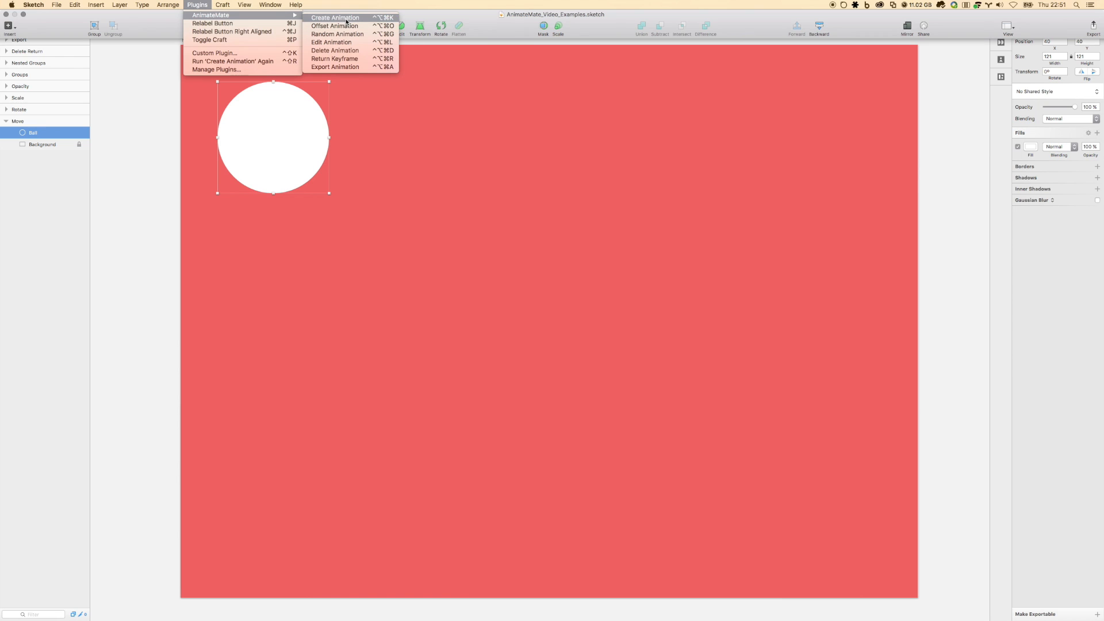
Step: Create an animation on the Ball layer at keyframe 0 with easeInOutQuad easing
click(347, 19)
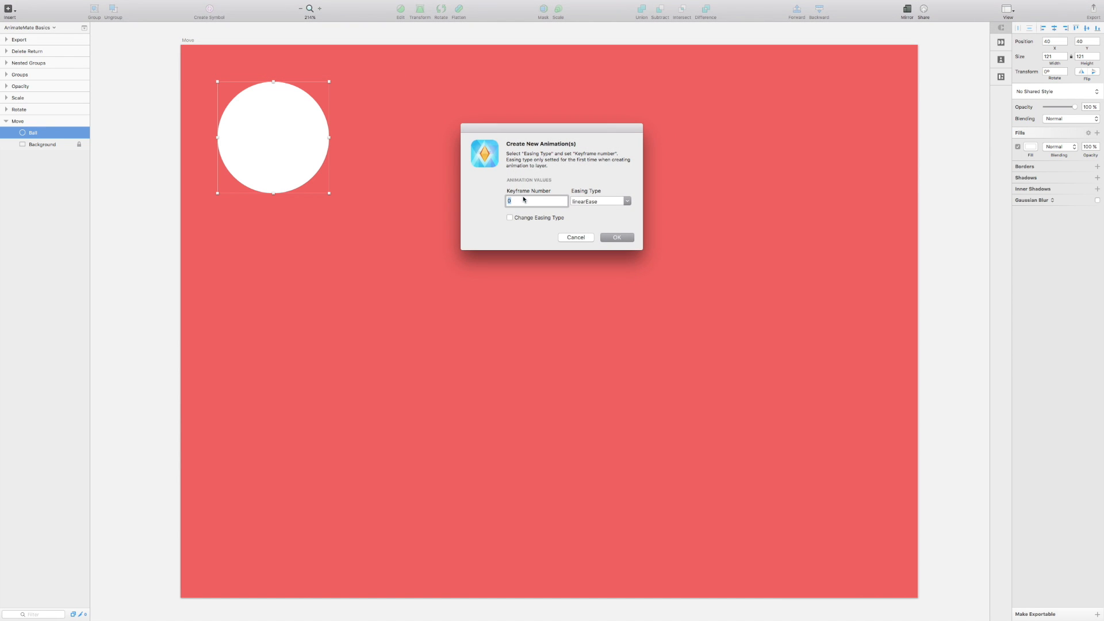
click(535, 205)
click(628, 201)
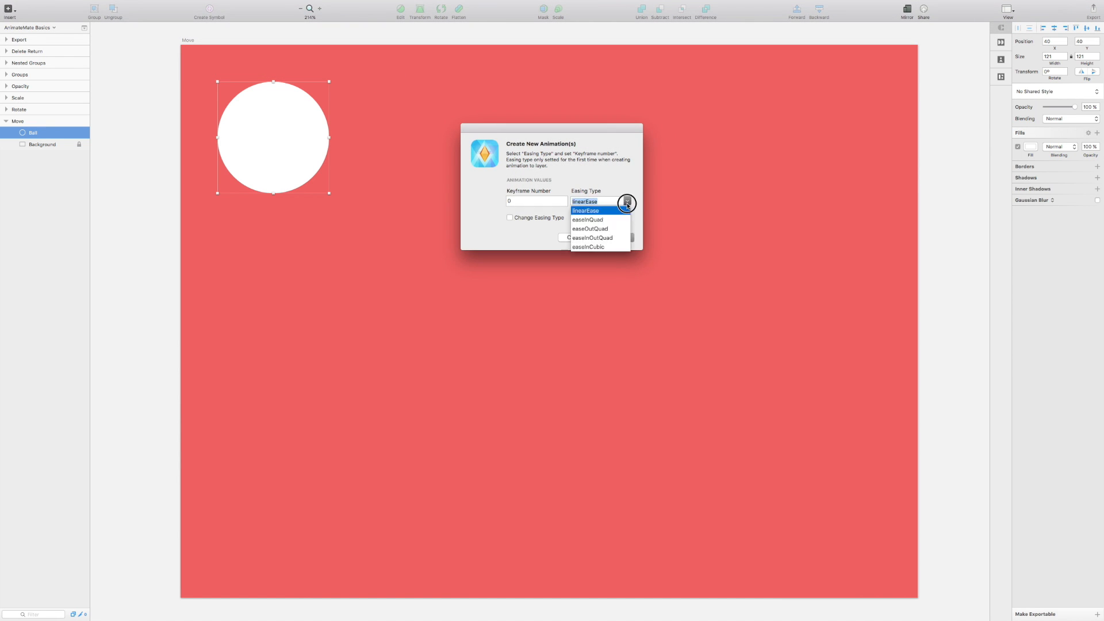
click(603, 240)
click(626, 239)
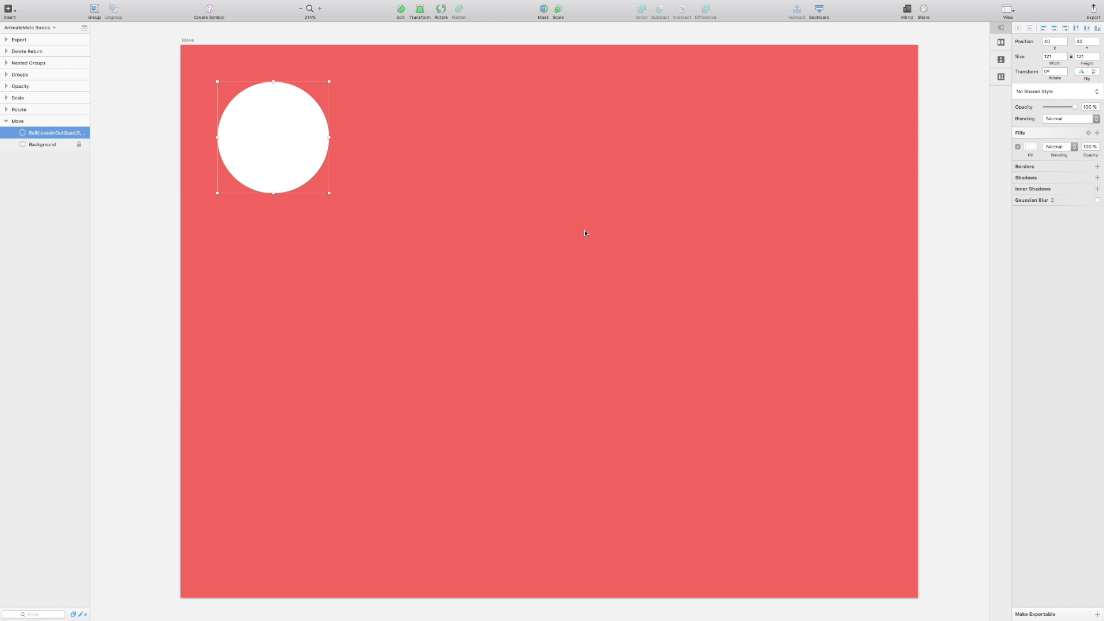
mouse_move(90, 133)
mouse_down()
mouse_move(149, 131)
mouse_move(87, 127)
mouse_up()
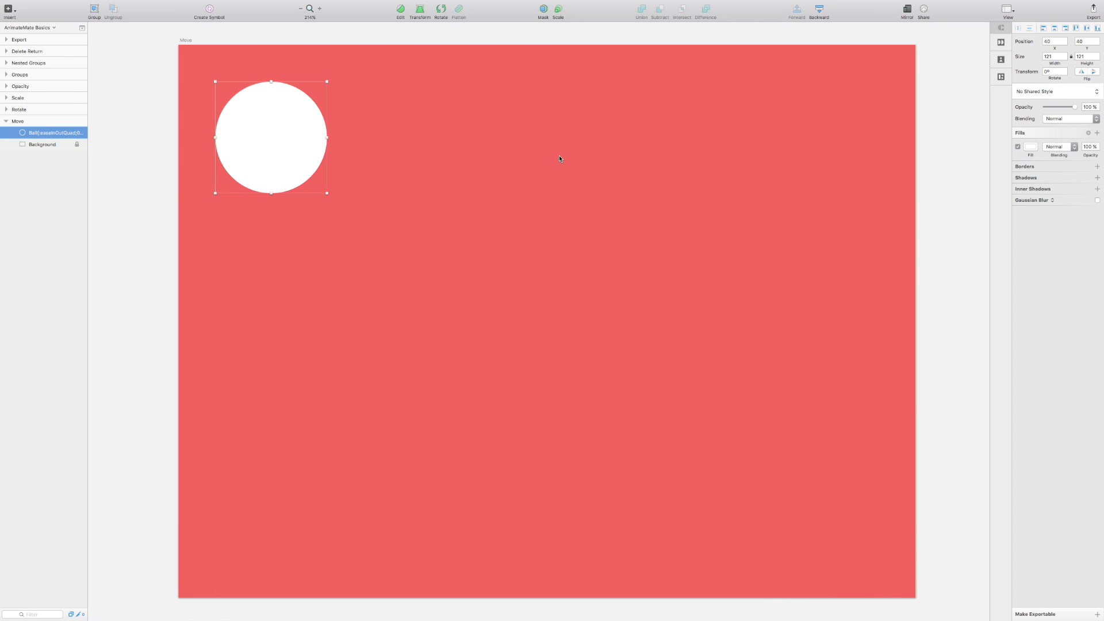
Step: Align the ball to the artboard's right edge, and nudge it 60 px back inward
click(1064, 28)
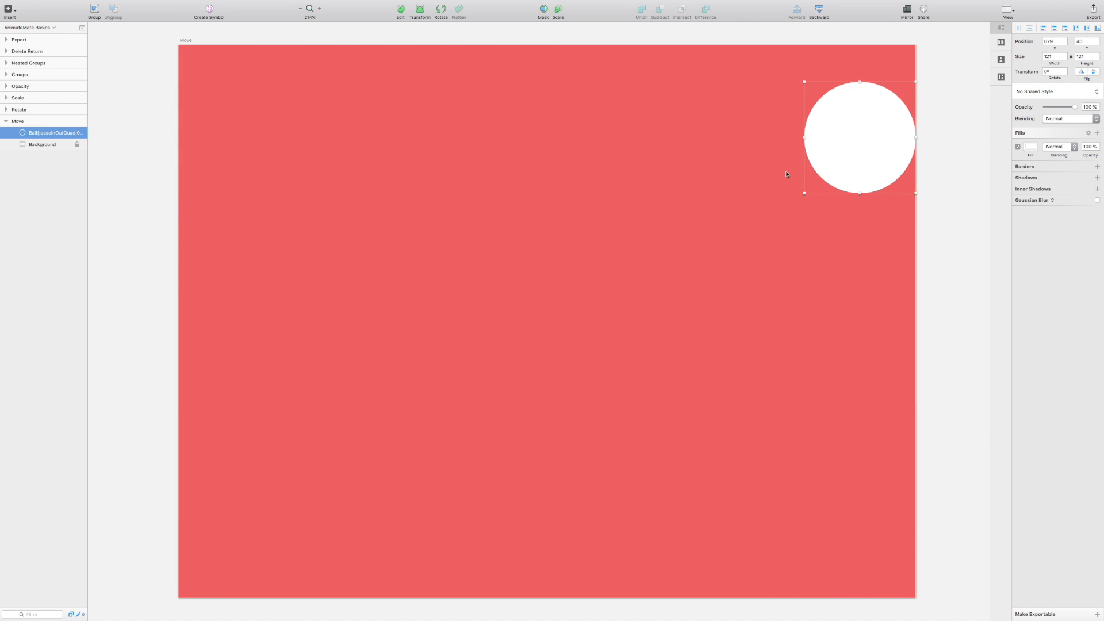
key(shift+Left)
key(shift+Left)
key(shift+Left)
key(shift+Left)
key(shift+Left)
key(shift+Left)
key(alt)
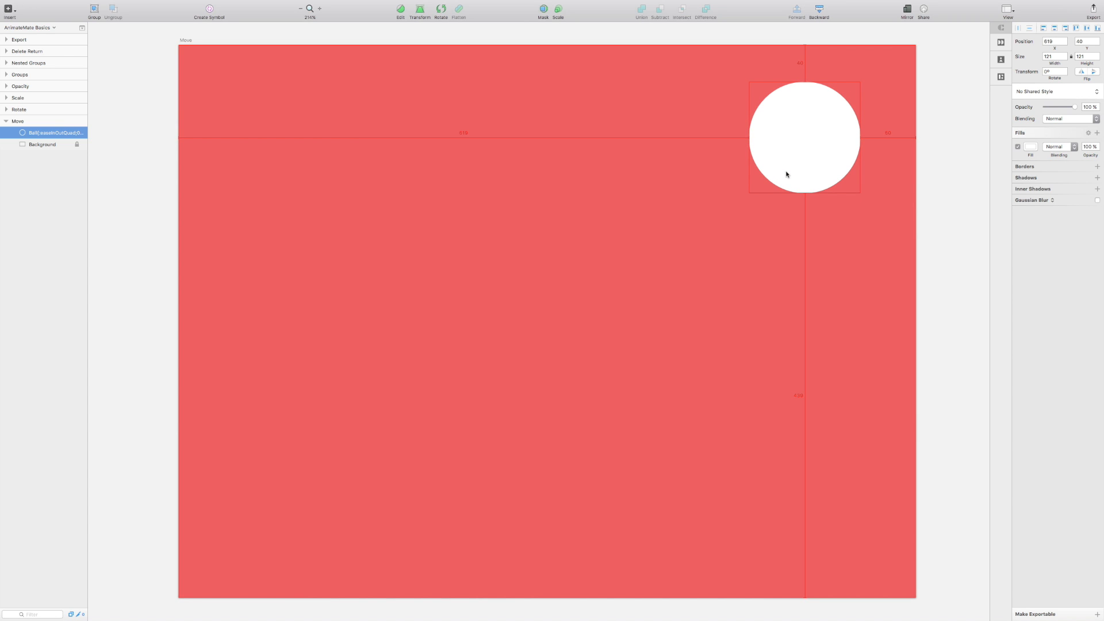
Step: Record the ball's position as keyframe 10, leaving the easing type at linearEase
key(ctrl+alt+k)
text(10)
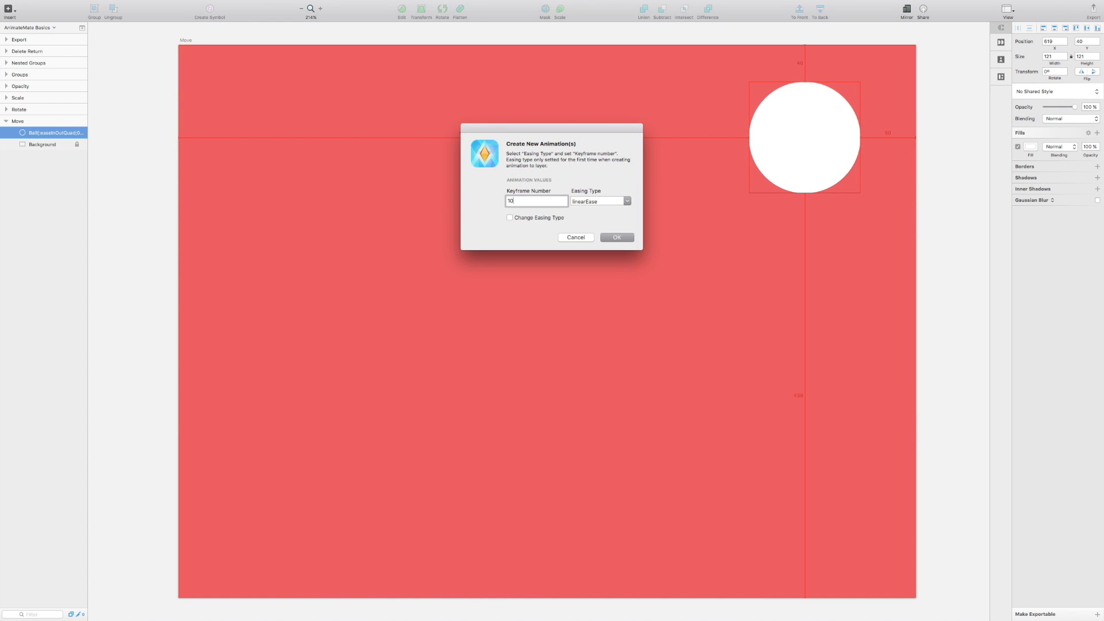
key(Tab)
key(Down)
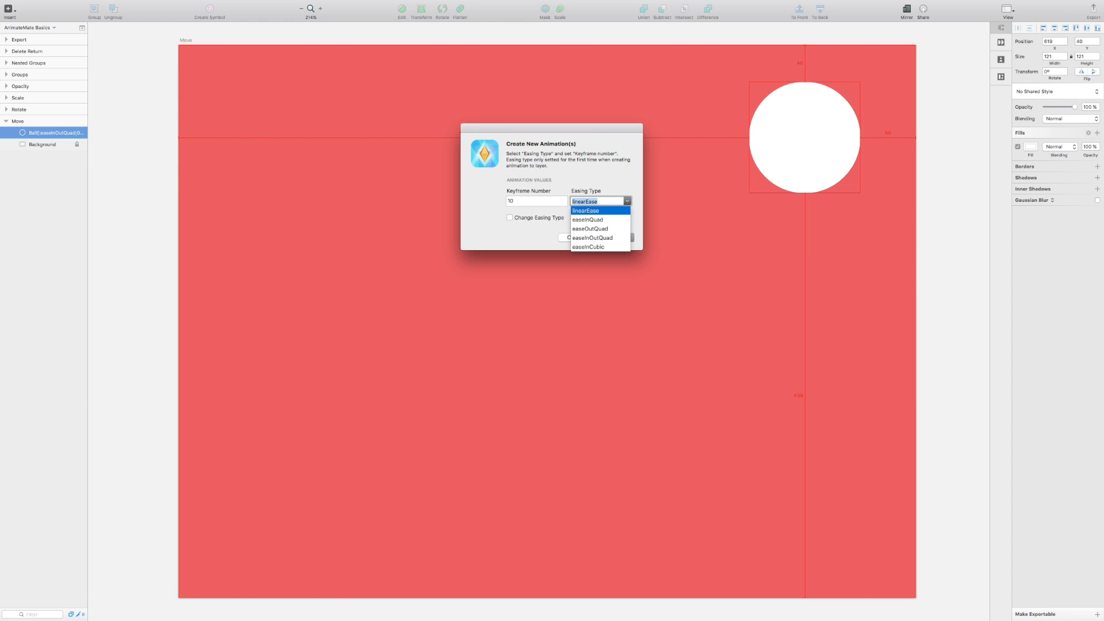
key(Return)
key(Return)
Step: Move the ball to 60 px above the artboard's bottom edge and record a keyframe there
key(ctrl+super+Down)
key(shift+Up)
key(shift+Up)
key(shift+Up)
key(shift+Up)
key(shift+Up)
key(shift+Up)
key(ctrl+alt+n)
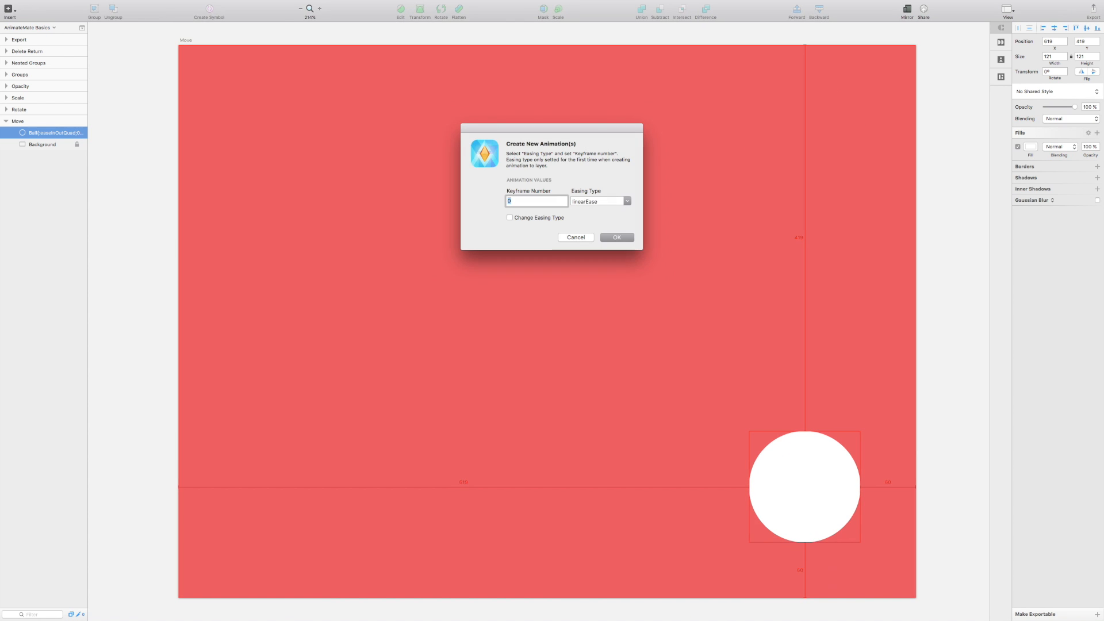
key(Return)
Step: Move the ball along the bottom to 60 px from the artboard's left edge and record another keyframe
key(ctrl+super+Left)
key(shift+Right)
key(shift+Right)
key(shift+Right)
key(shift+Right)
key(shift+Right)
key(shift+Right)
key(ctrl+alt+n)
text(60)
key(Return)
Step: Return the ball to its starting keyframe position and record it as keyframe 40
key(ctrl+alt+r)
key(Return)
key(ctrl+alt+n)
text(40)
key(Return)
Step: Export the Move animation to the Desktop as a GIF without a PNG sequence, and preview Move_0-40.gif
key(Escape)
key(ctrl+alt+e)
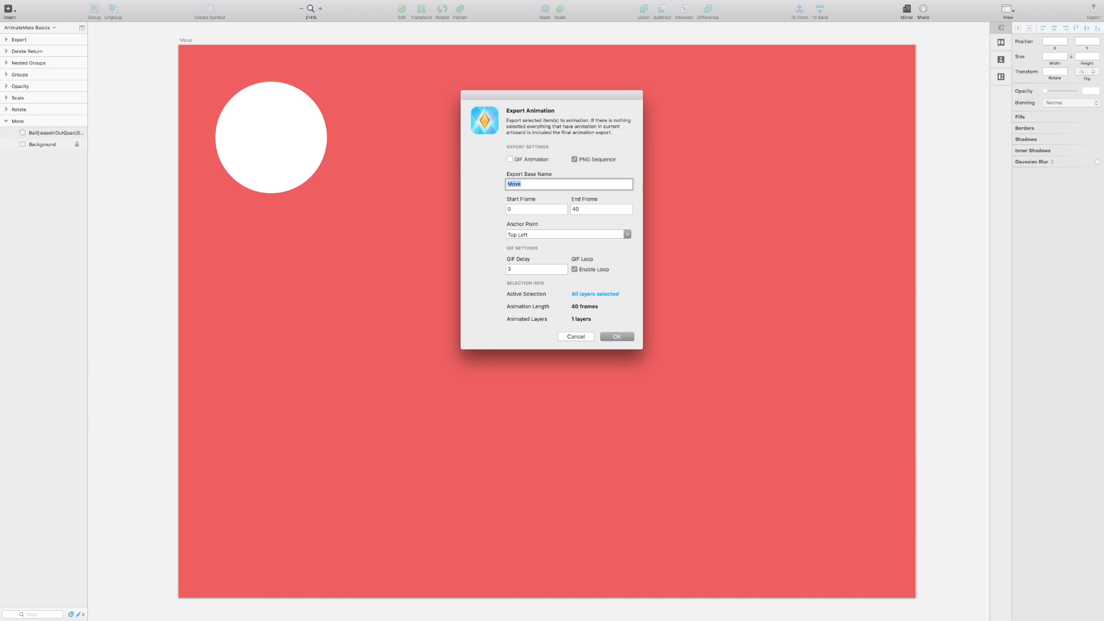
click(509, 159)
click(574, 160)
key(Return)
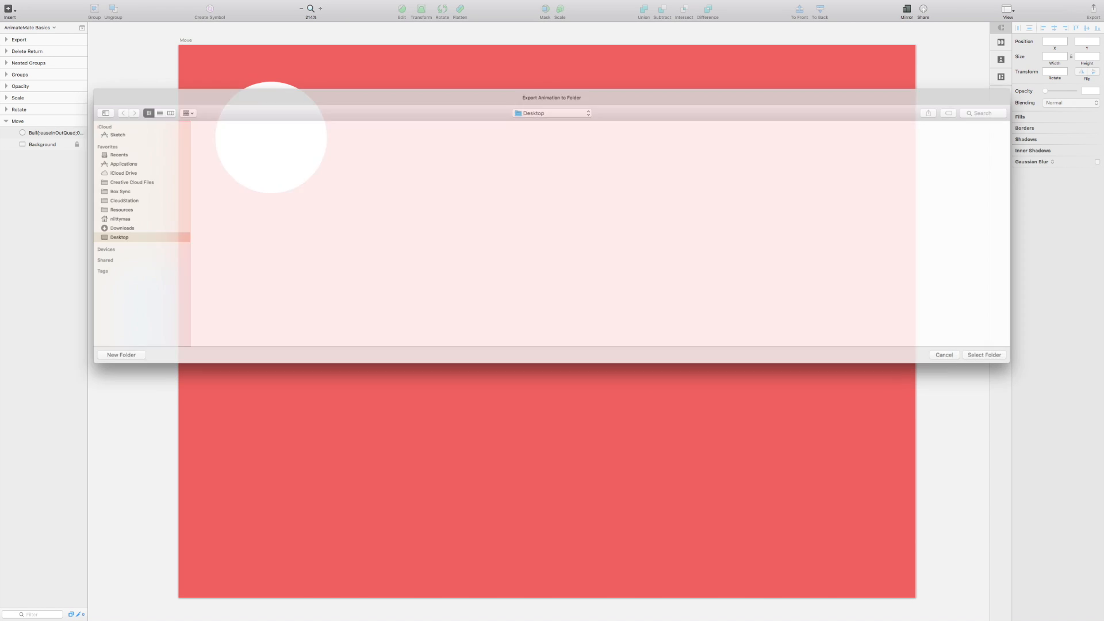
key(Return)
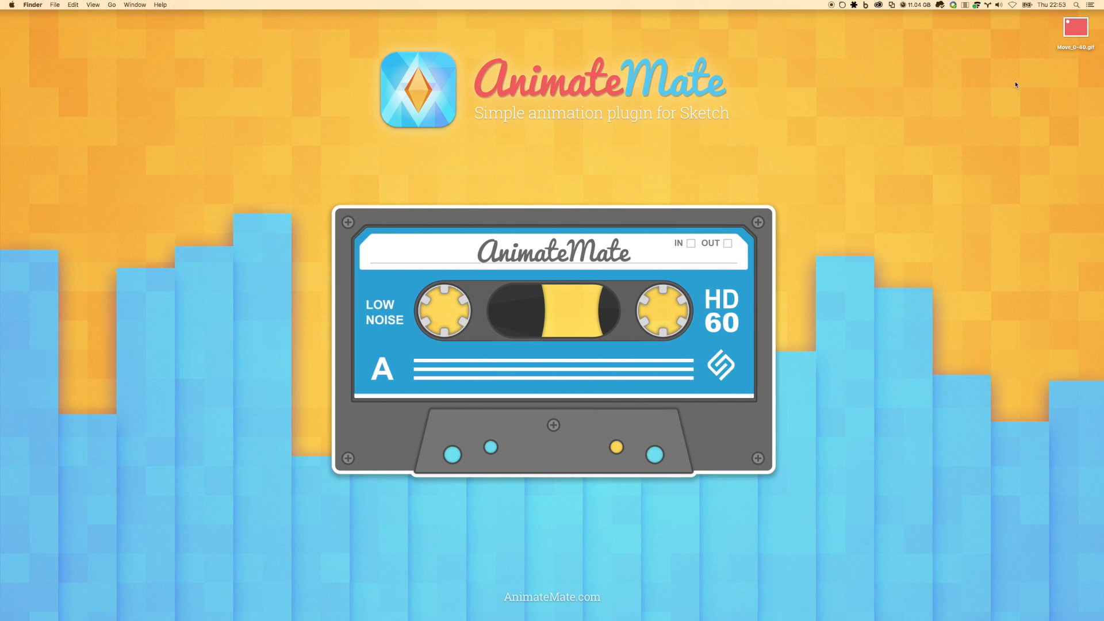
click(1087, 27)
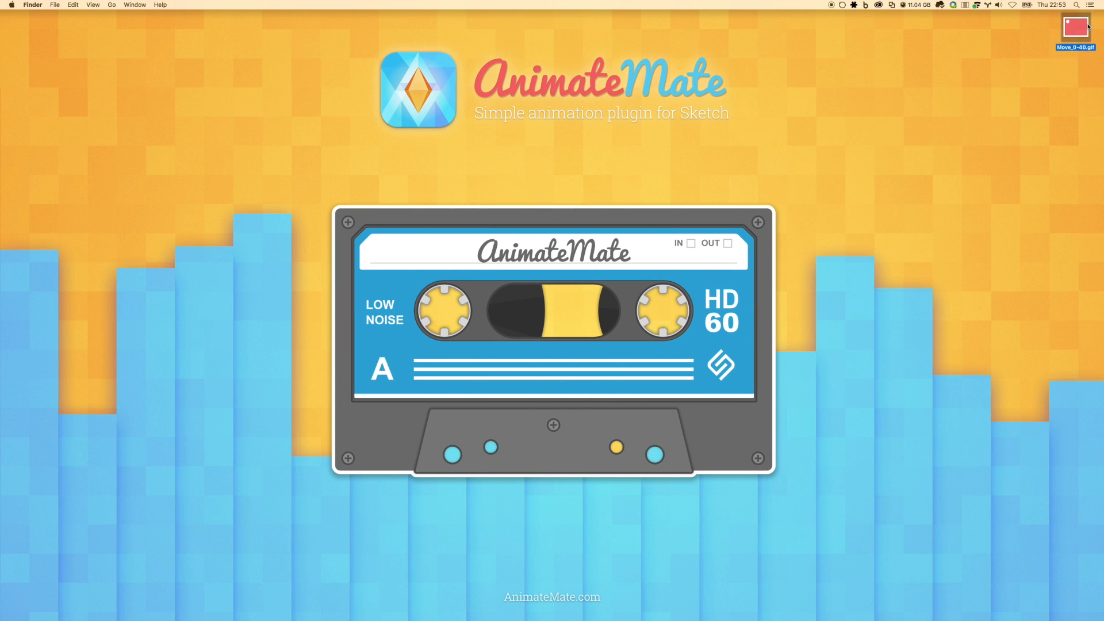
key(space)
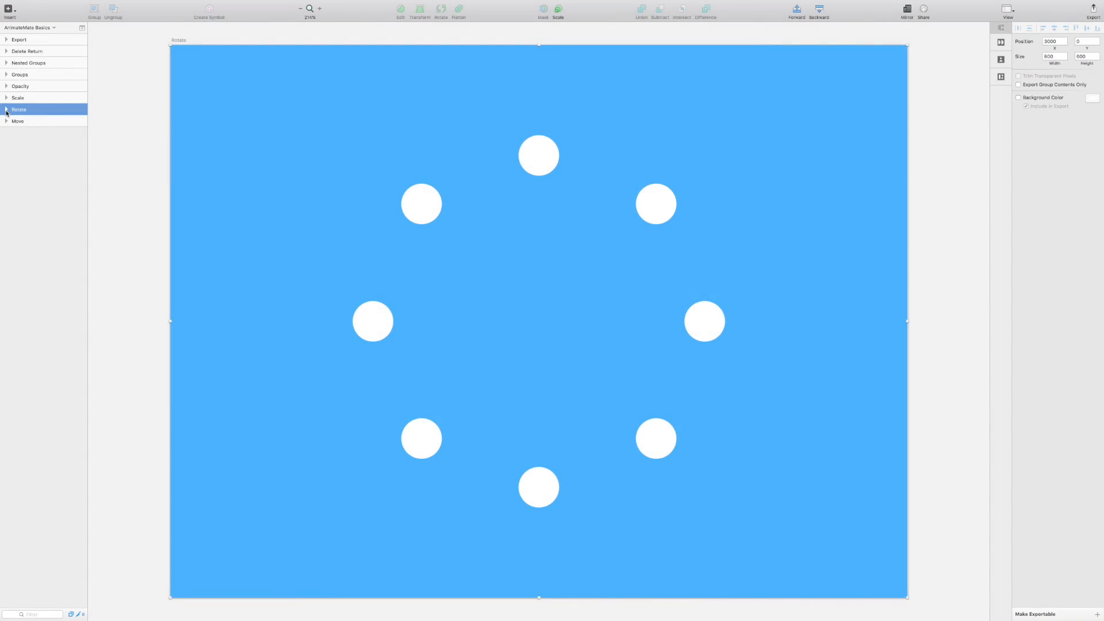
Step: Try rotating the eight balls inside the RotateBalls group individually by 20°, and set their rotation back to 0
click(6, 110)
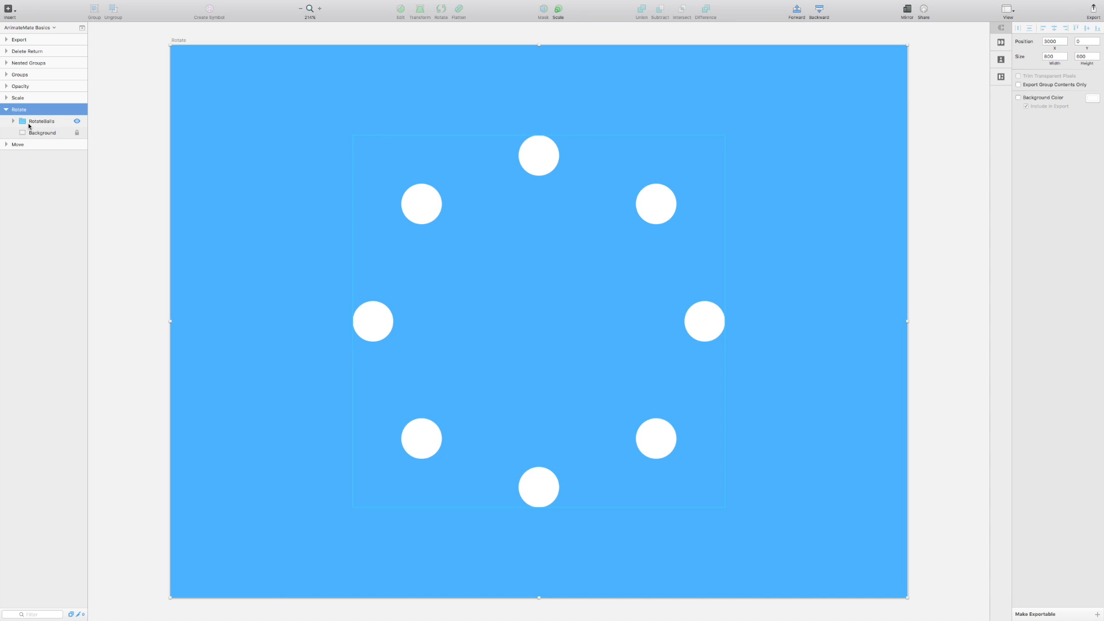
click(12, 123)
click(13, 122)
click(38, 133)
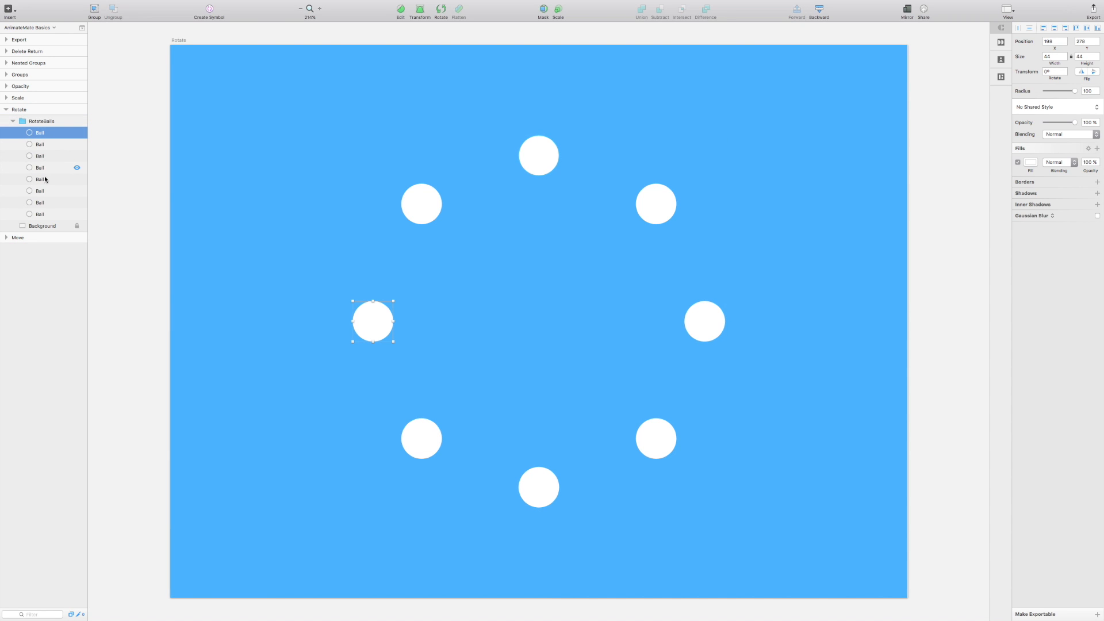
shift+click(41, 215)
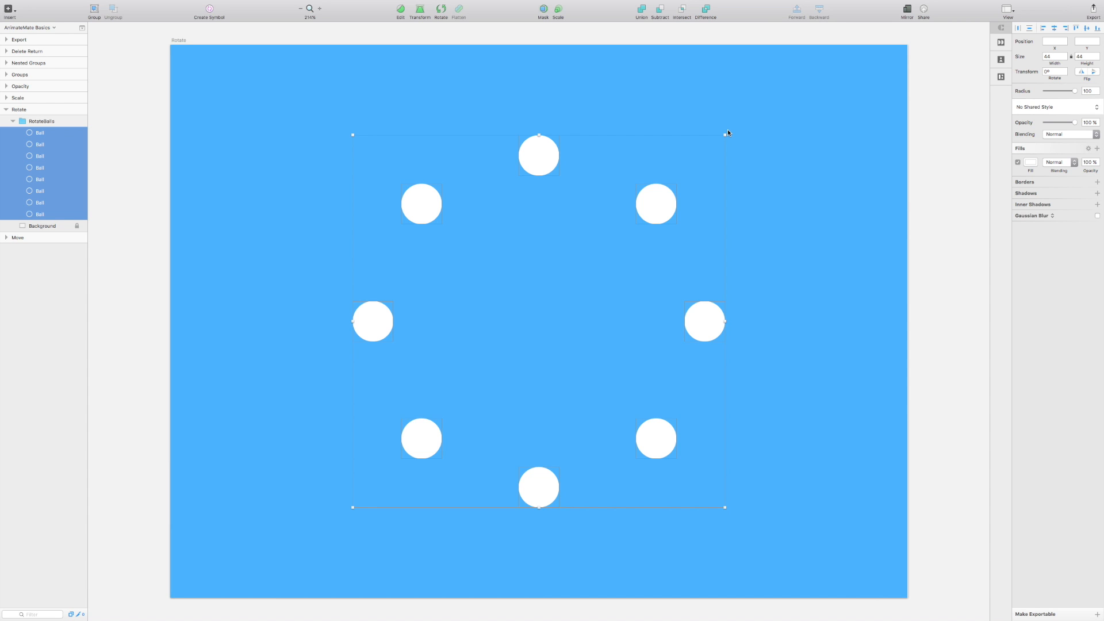
click(1054, 72)
text(20)
key(Return)
text(0)
key(Return)
Step: Try rotating the whole RotateBalls group by hand, and undo the rotation
click(43, 121)
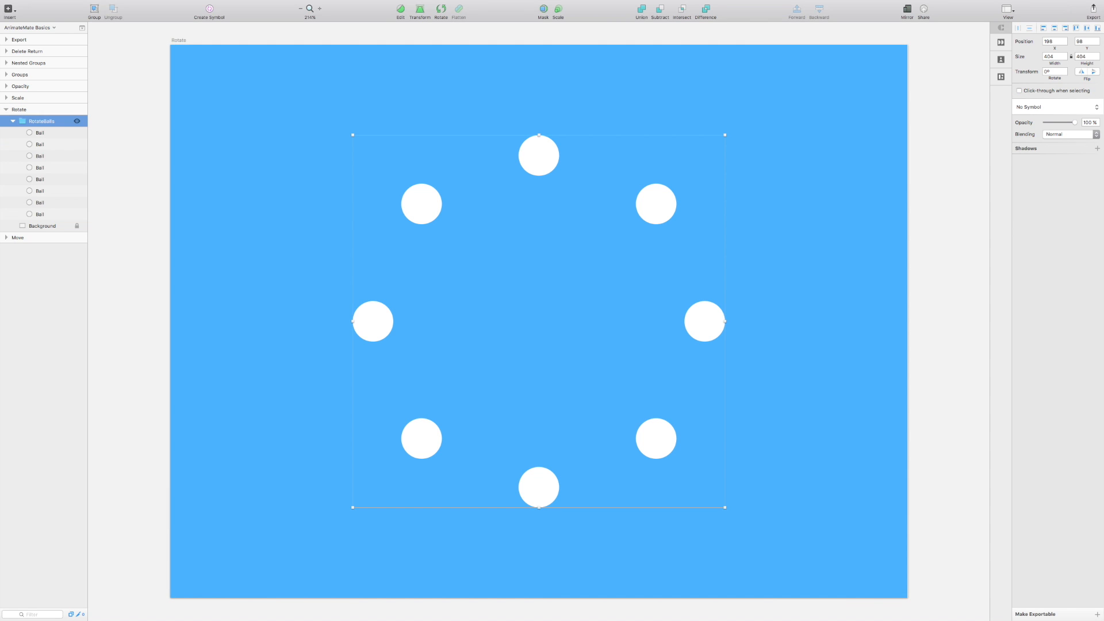
click(441, 10)
drag(707, 166, 670, 131)
key(super+z)
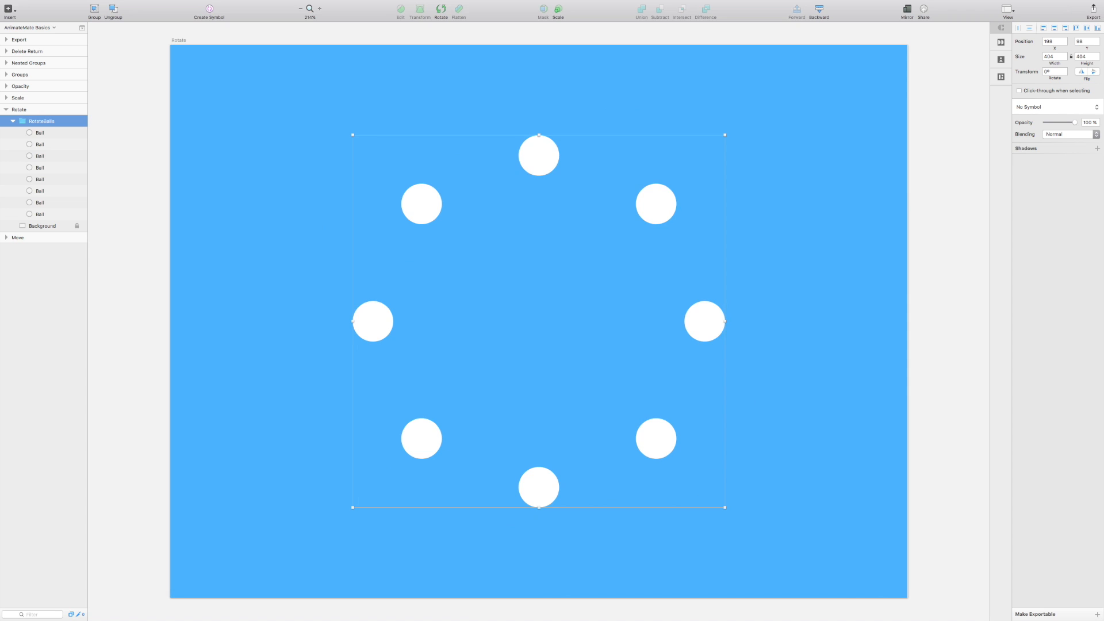
Step: Create an animation on the RotateBalls group at keyframe 0 with linearEase easing
key(alt)
key(ctrl+alt+n)
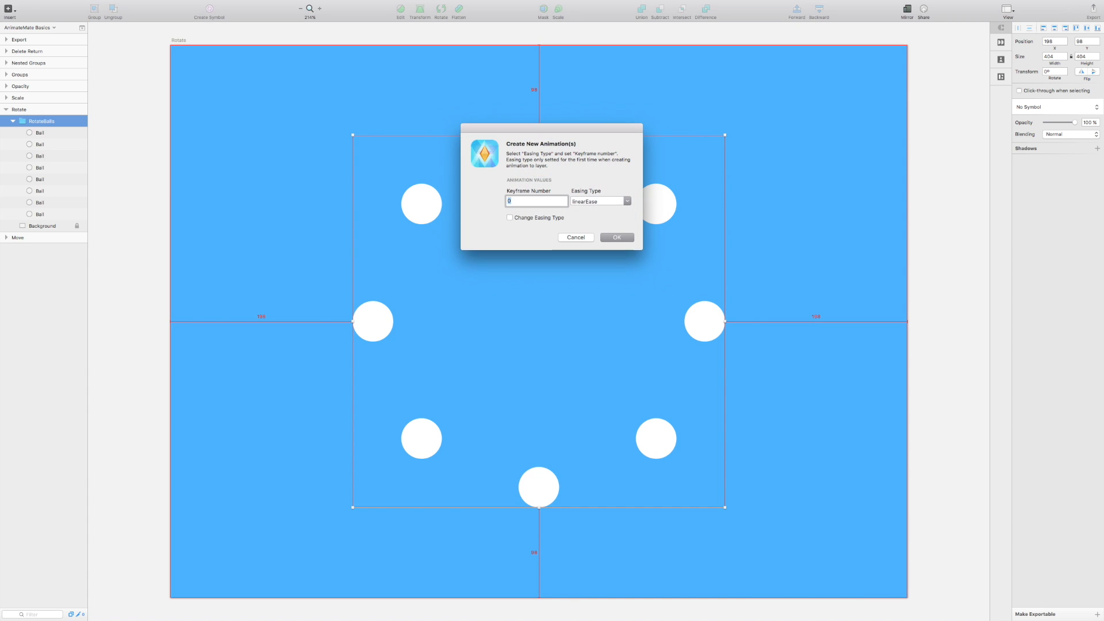
key(Tab)
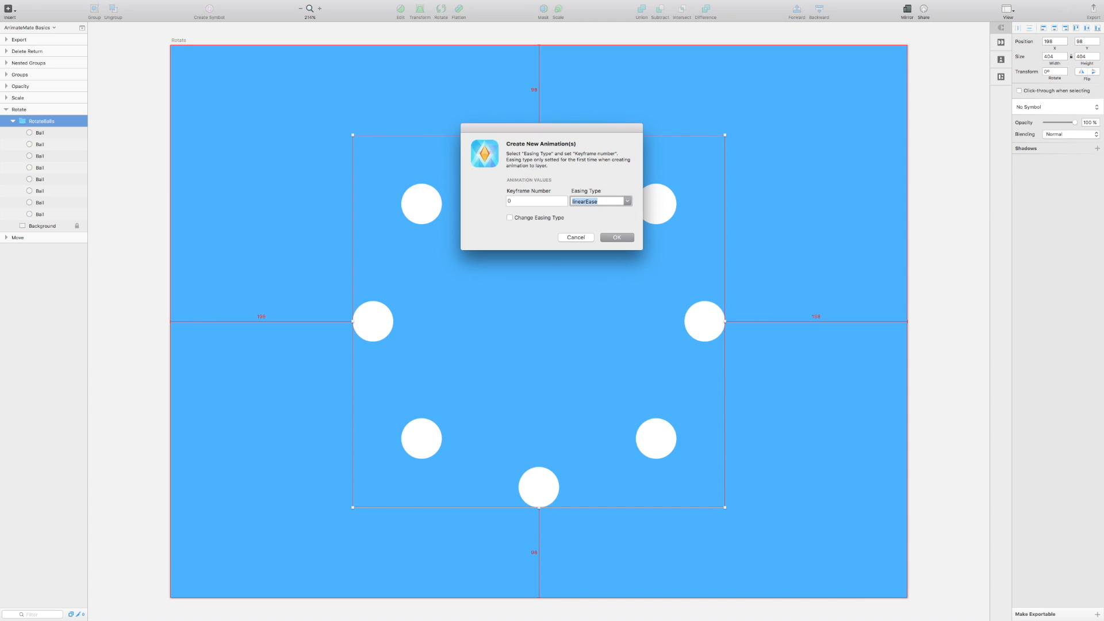
key(Return)
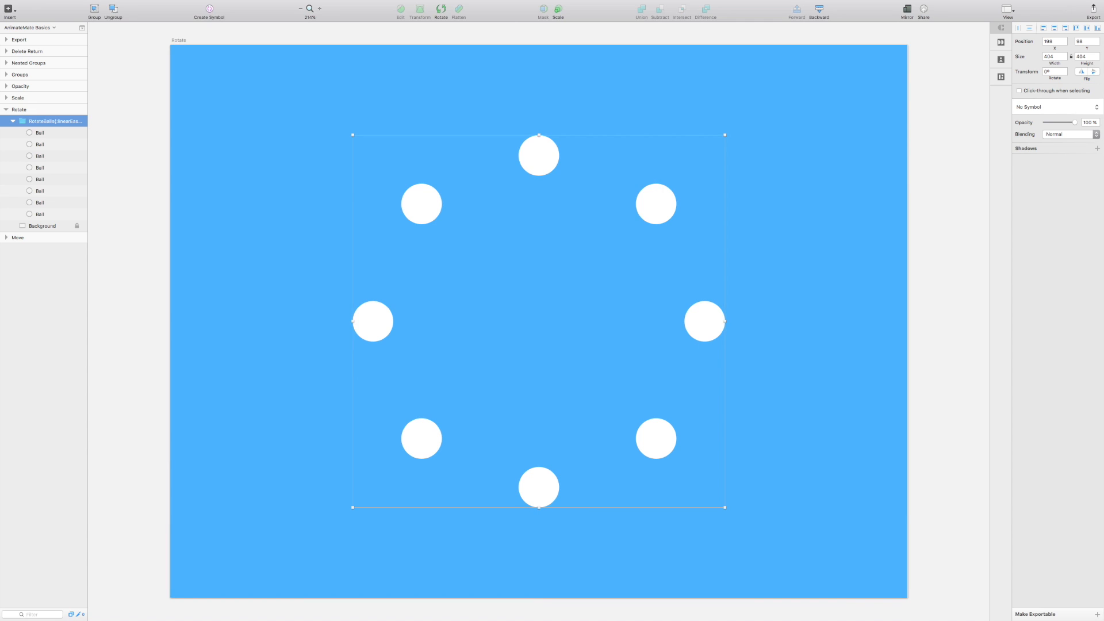
Step: Try setting the RotateBalls group's rotation to 360°
double_click(1049, 72)
text(360)
key(Return)
key(Escape)
Step: Set the RotateBalls group's rotation to 359° and record it as keyframe 25
click(54, 121)
click(1051, 72)
key(super+a)
text(359)
key(Return)
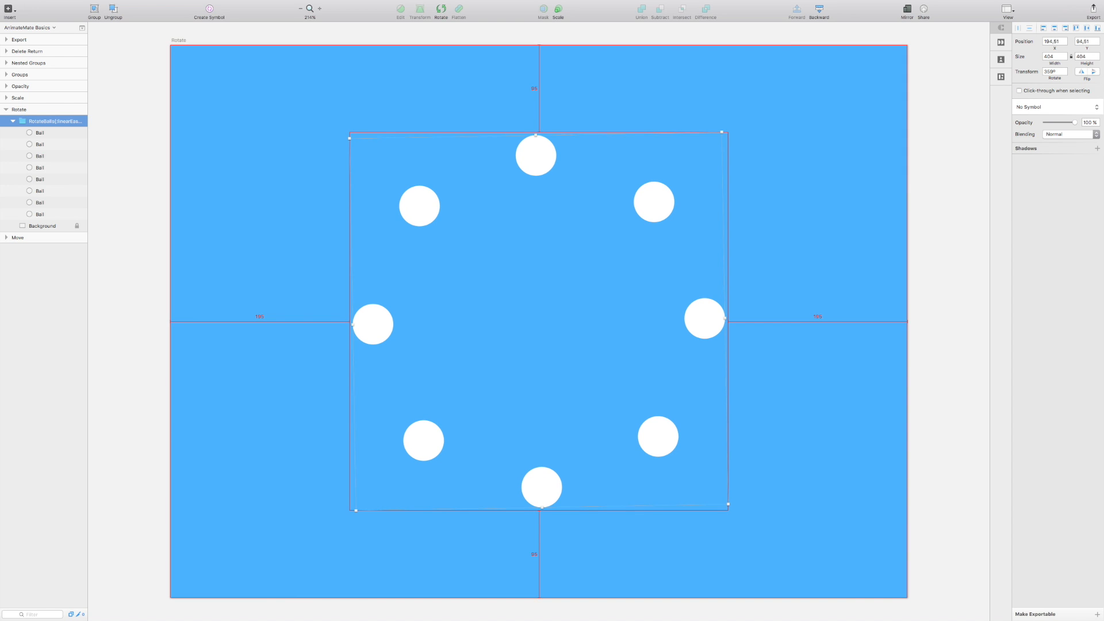
key(ctrl+alt+n)
text(25)
key(Return)
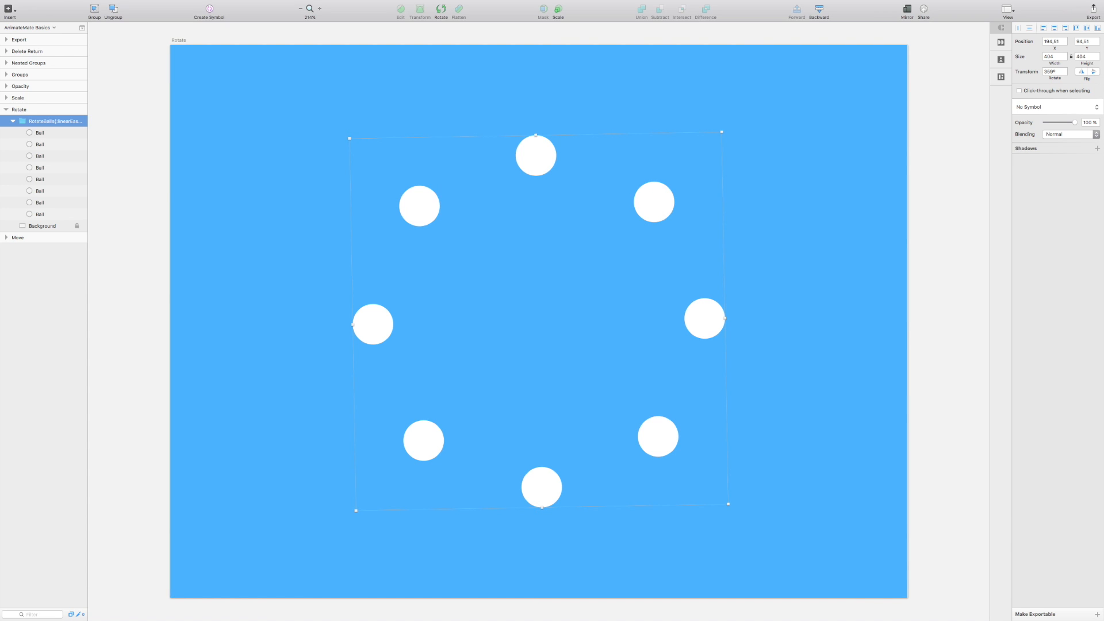
Step: Export frames 0 to 25 of the Rotate animation as a GIF without a PNG sequence
key(ctrl+alt+e)
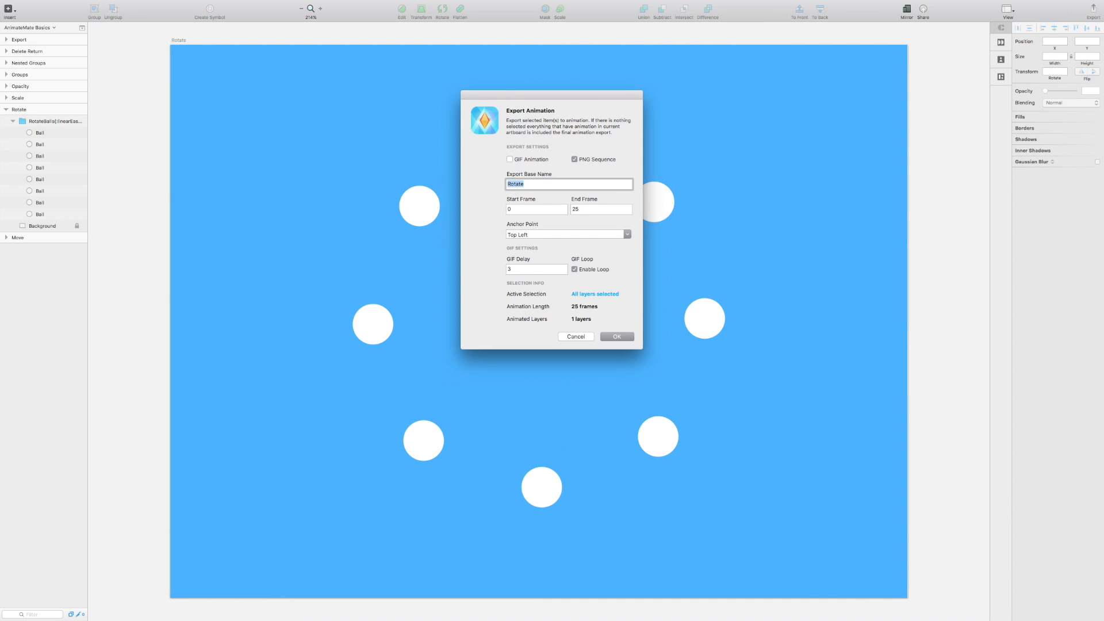
key(Return)
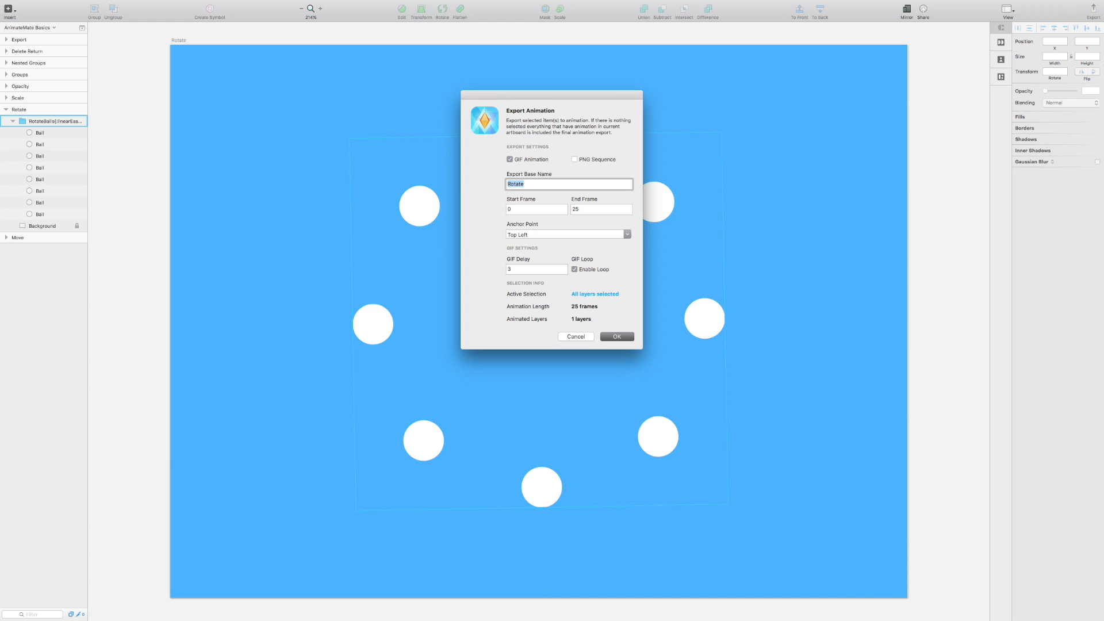
key(Return)
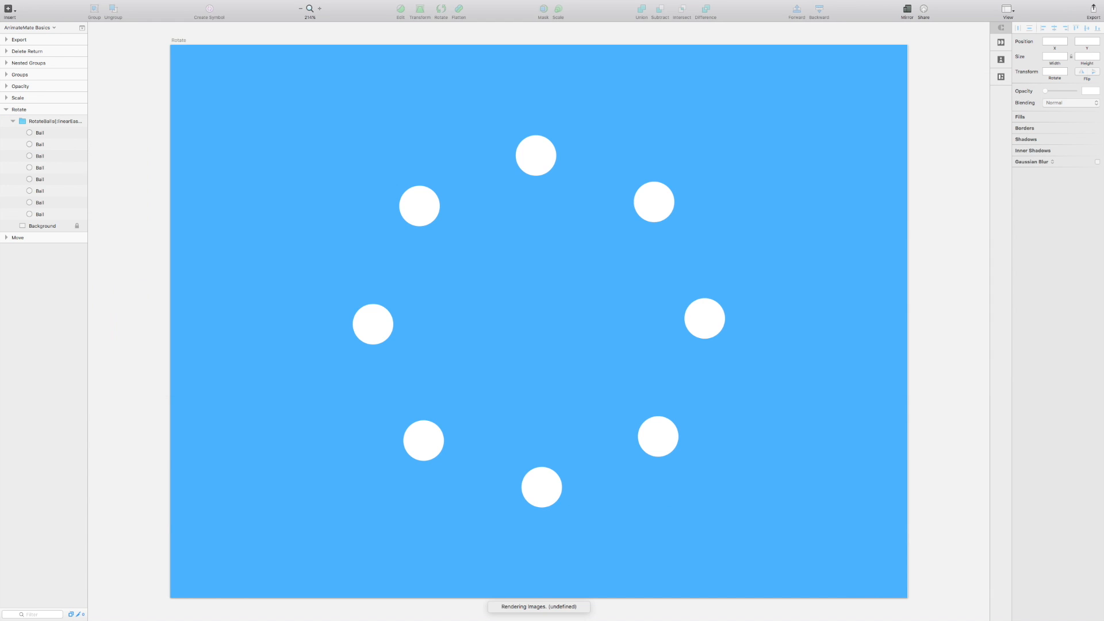
Step: Preview Rotate_0-25.gif on the desktop, and return to the Sketch document
key(ctrl+Left)
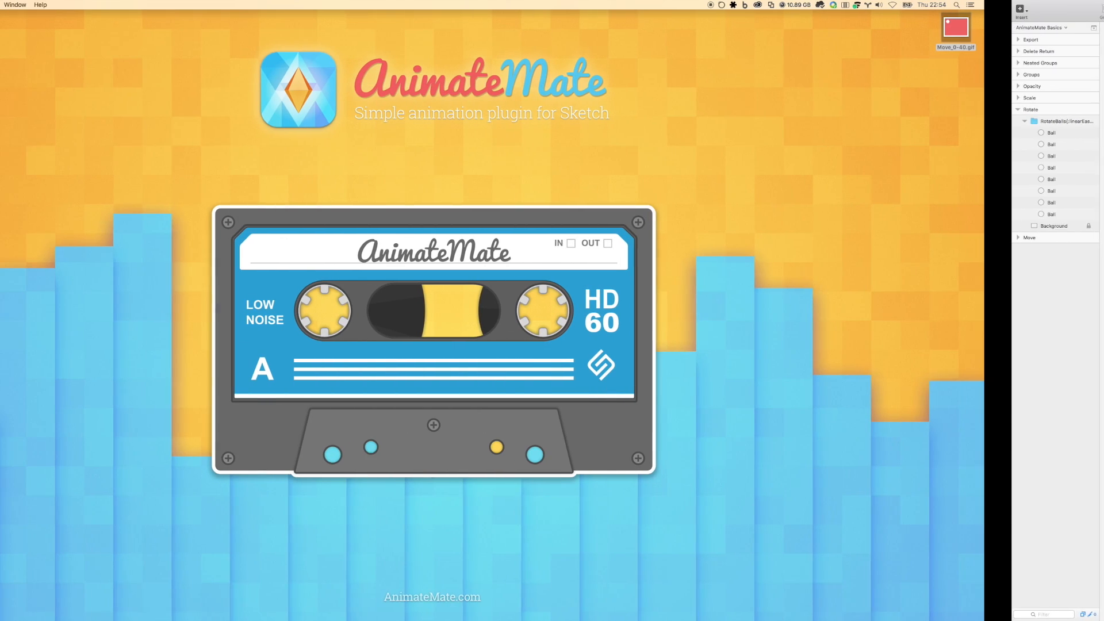
click(1075, 75)
key(space)
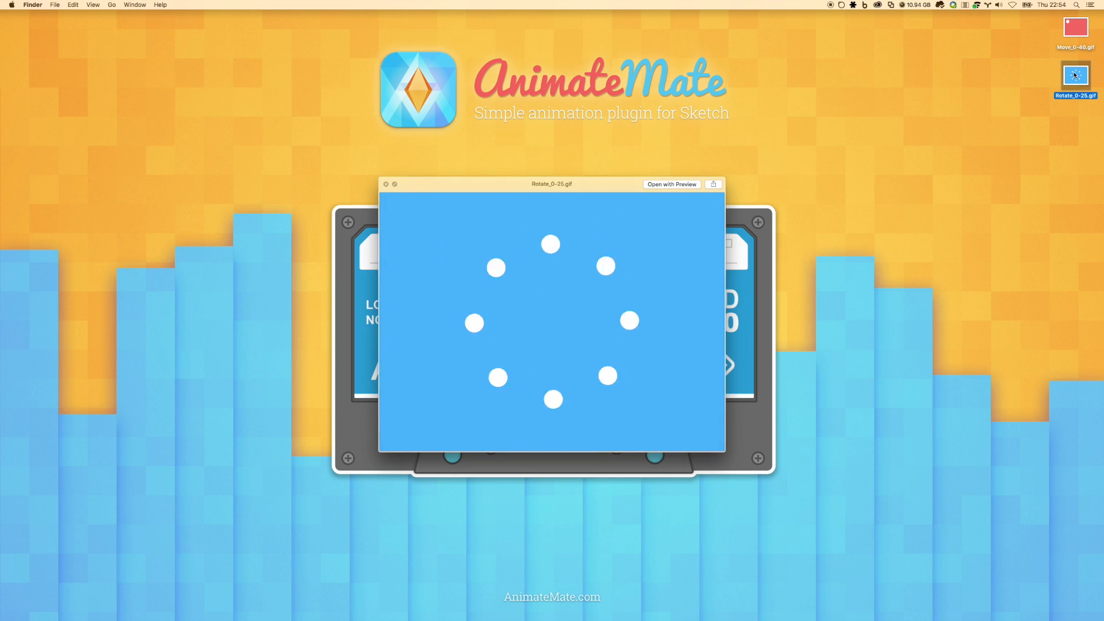
key(space)
key(ctrl+Right)
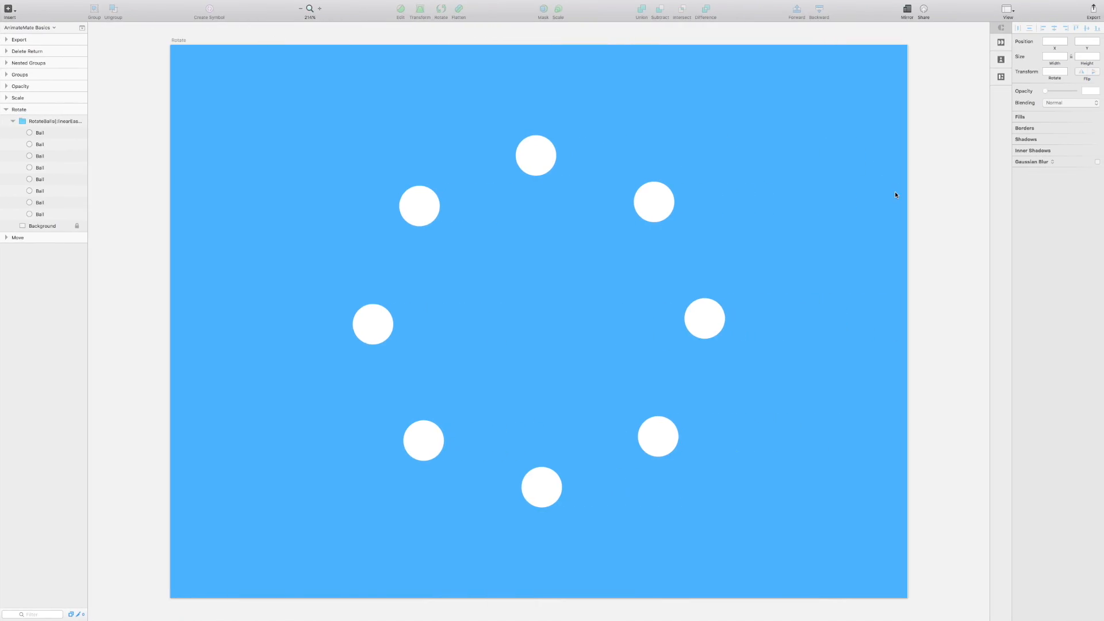
Step: Export the Rotate animation again with the end frame set to 24
key(ctrl+alt+e)
click(603, 210)
key(BackSpace)
text(4)
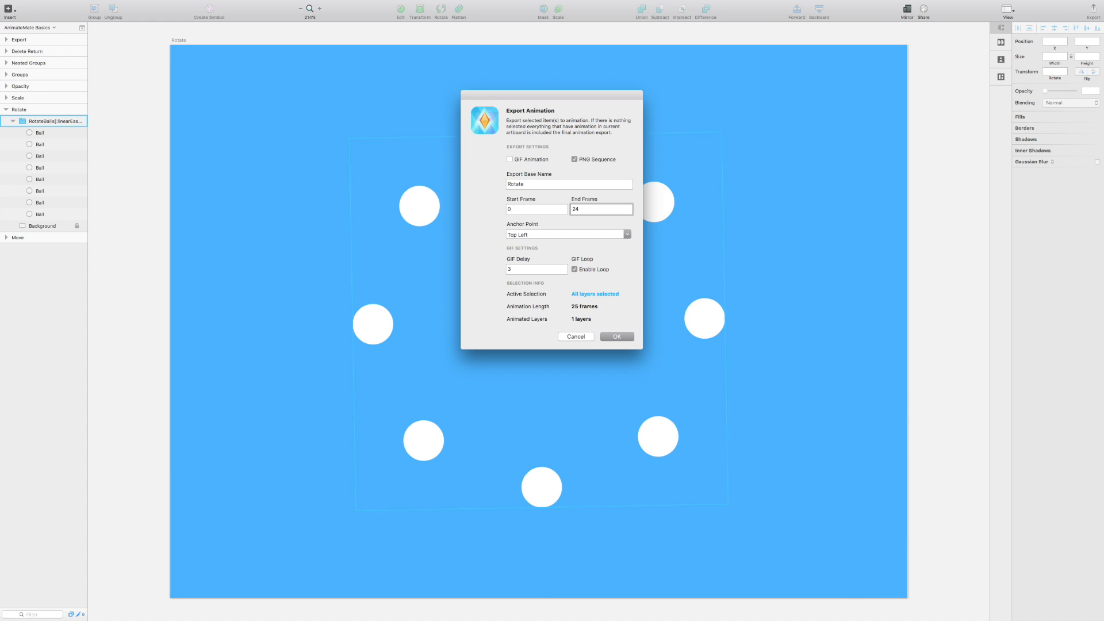
key(Return)
key(Return)
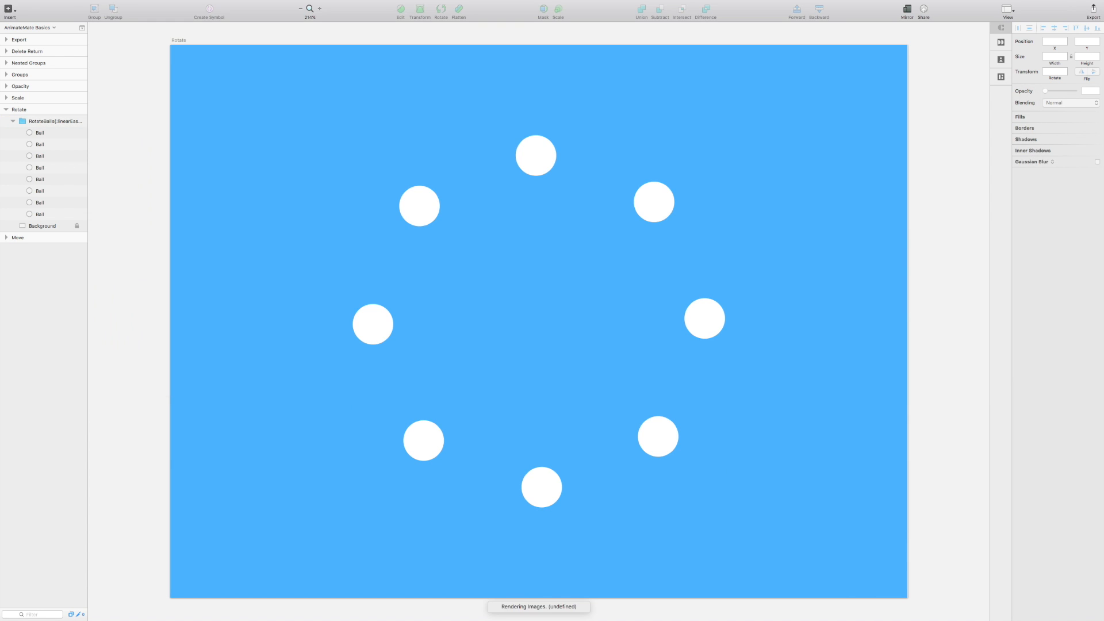
Step: Switch to the desktop and preview the re-exported Rotate animation
key(ctrl+Left)
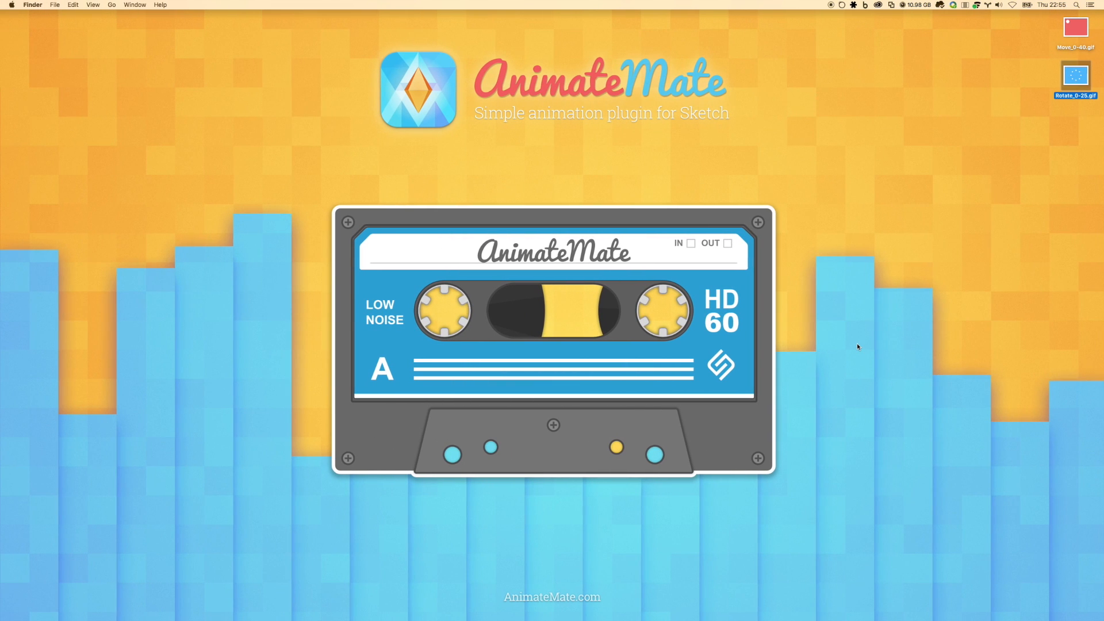
click(1031, 115)
click(1067, 69)
key(space)
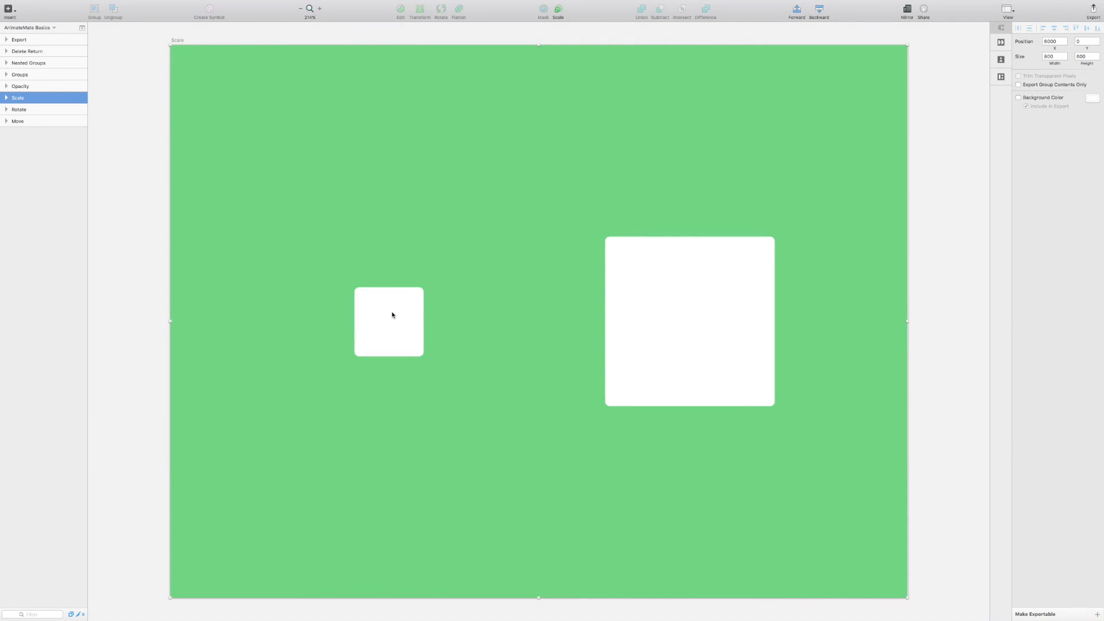
Step: Create an animation at keyframe 0 with easeInOutQuad easing for both white squares on the Scale artboard
click(392, 314)
click(665, 327)
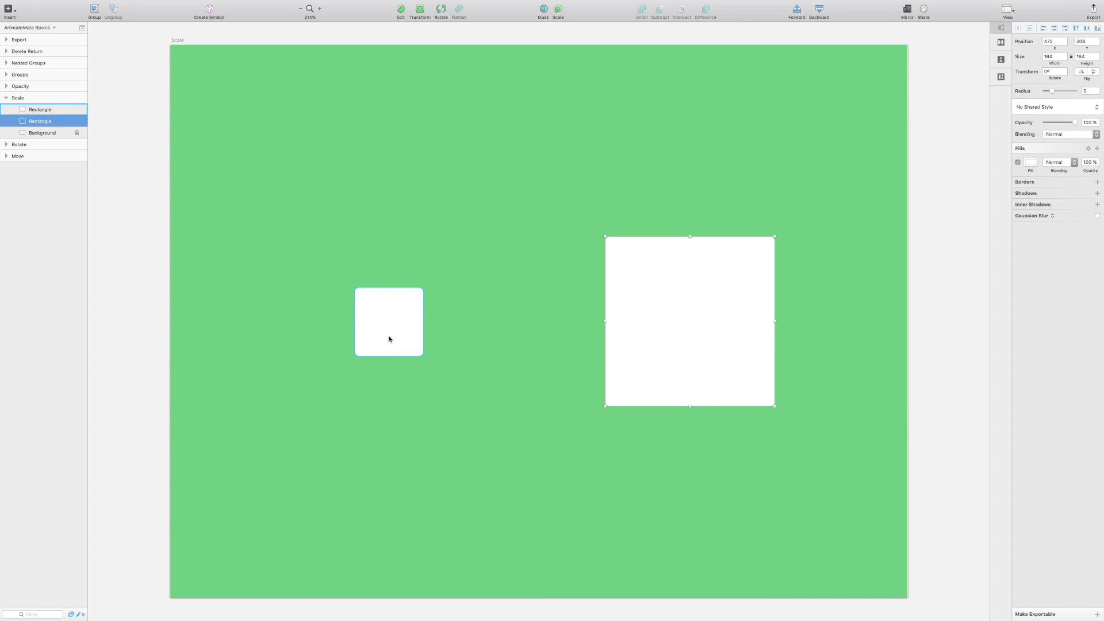
click(389, 339)
shift+click(676, 325)
key(alt)
key(ctrl+shift+k)
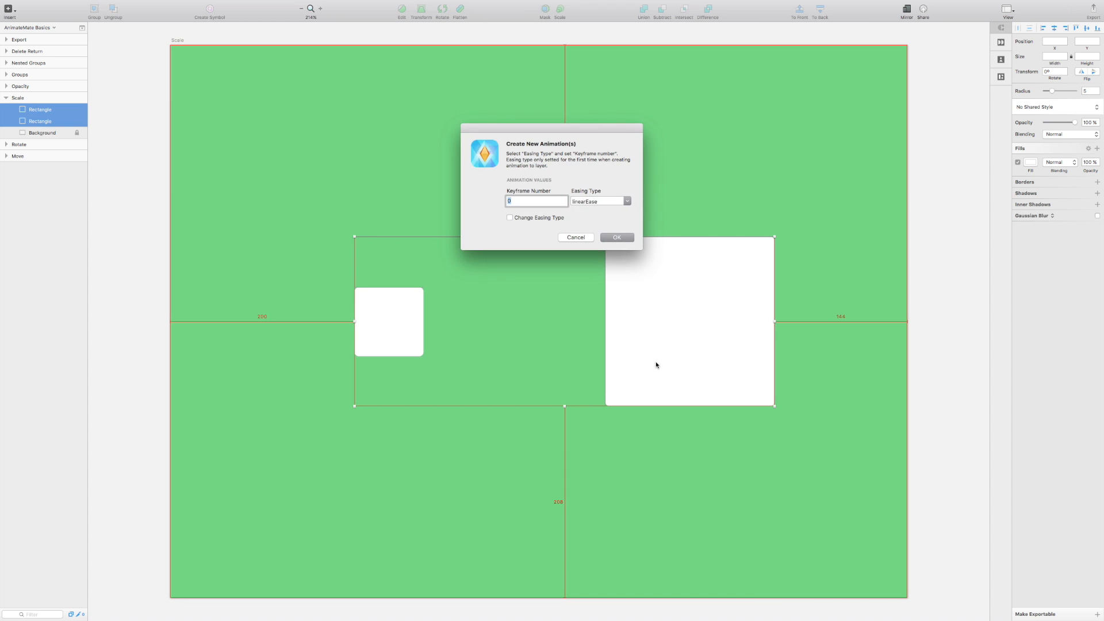
click(627, 201)
click(610, 239)
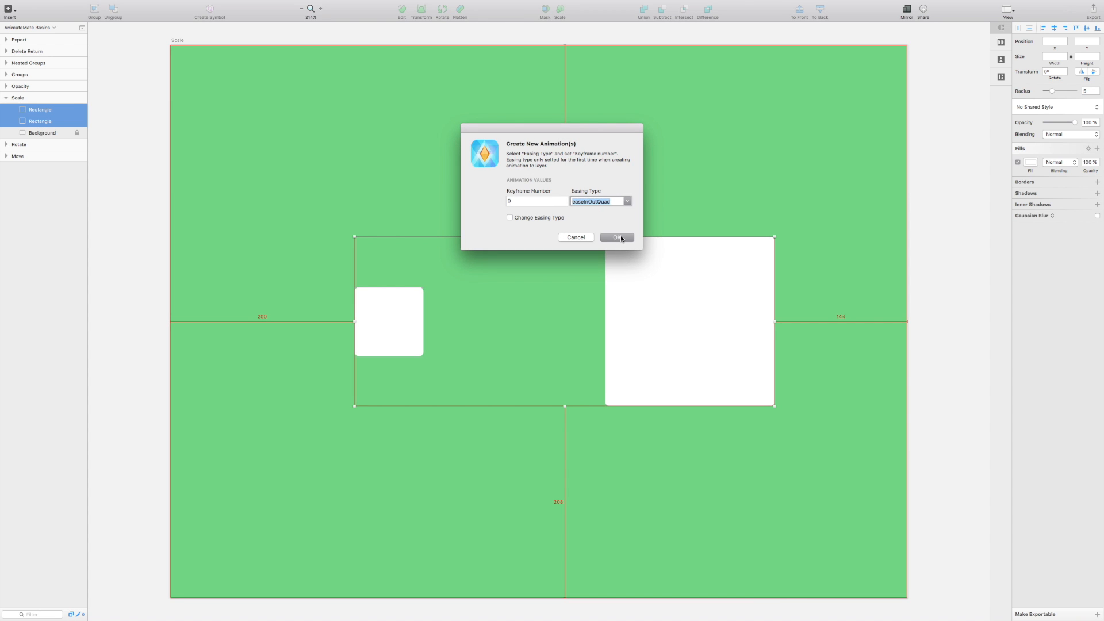
click(620, 237)
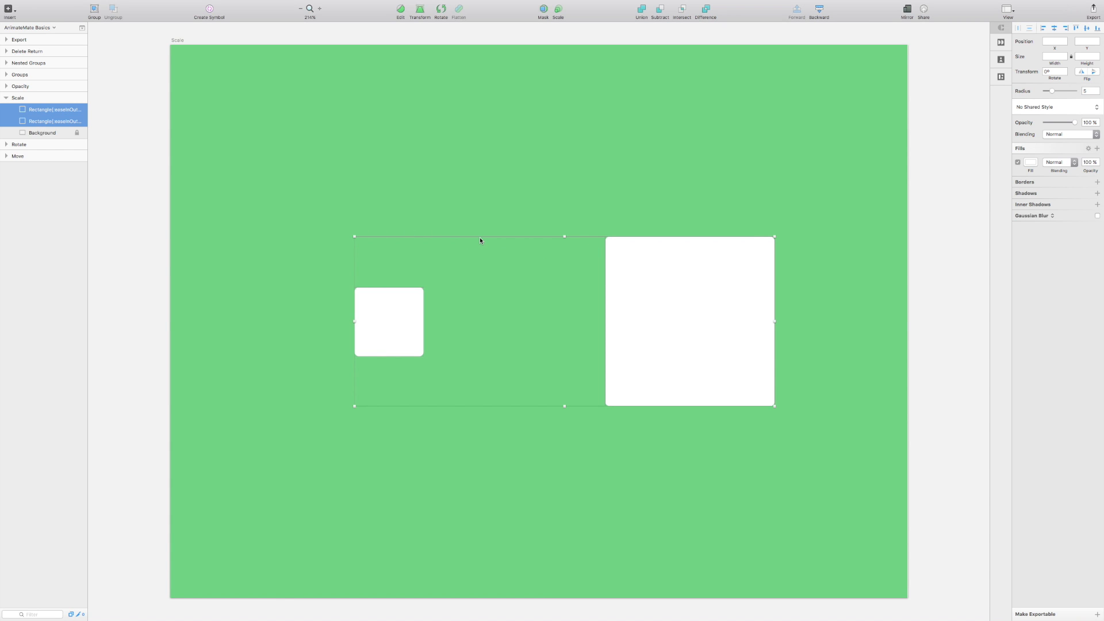
Step: Change the easing type of both squares' keyframe 0 animation to easeInOutElastic
key(ctrl+shift+k)
click(527, 219)
click(627, 201)
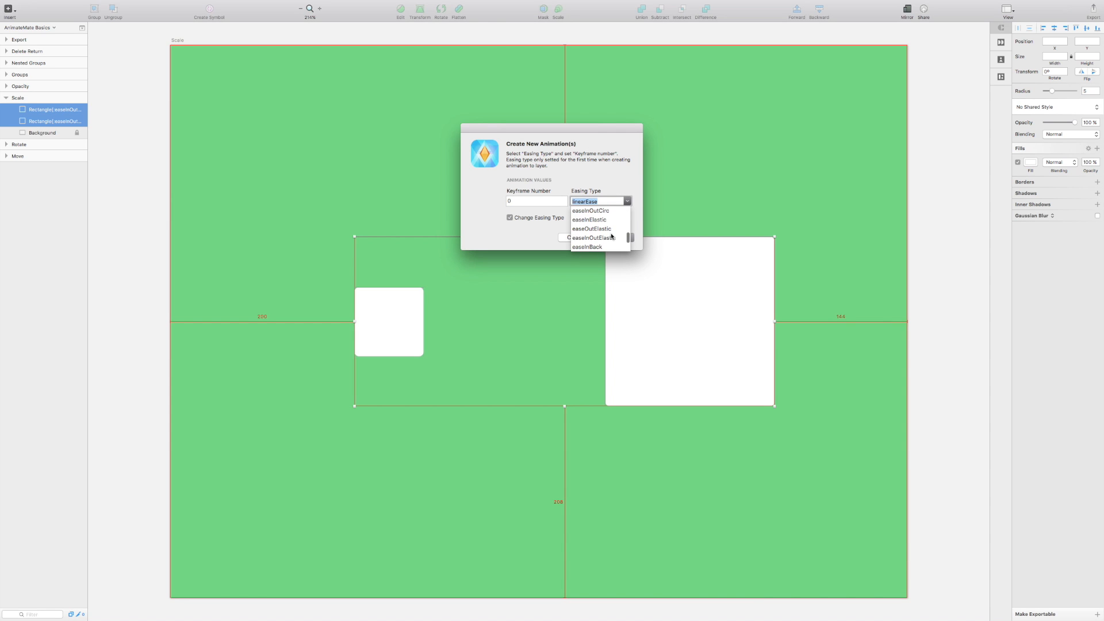
click(592, 238)
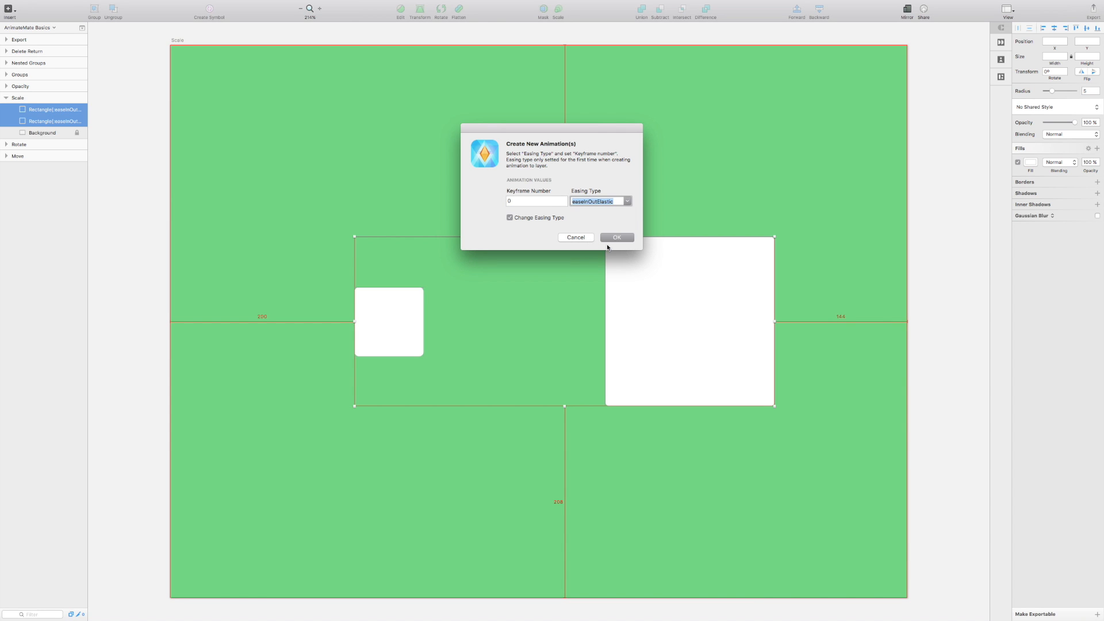
click(618, 241)
click(618, 189)
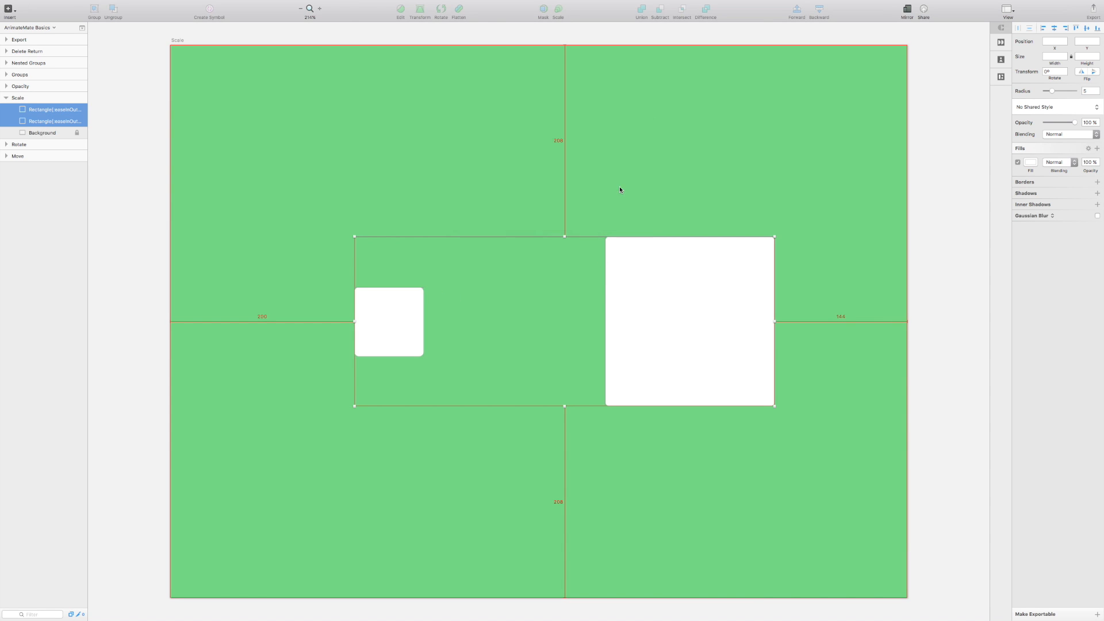
Step: Scale the small square up to about 187 px around its centre and shrink the large square around its centre
click(488, 175)
click(387, 303)
drag(424, 356, 530, 460)
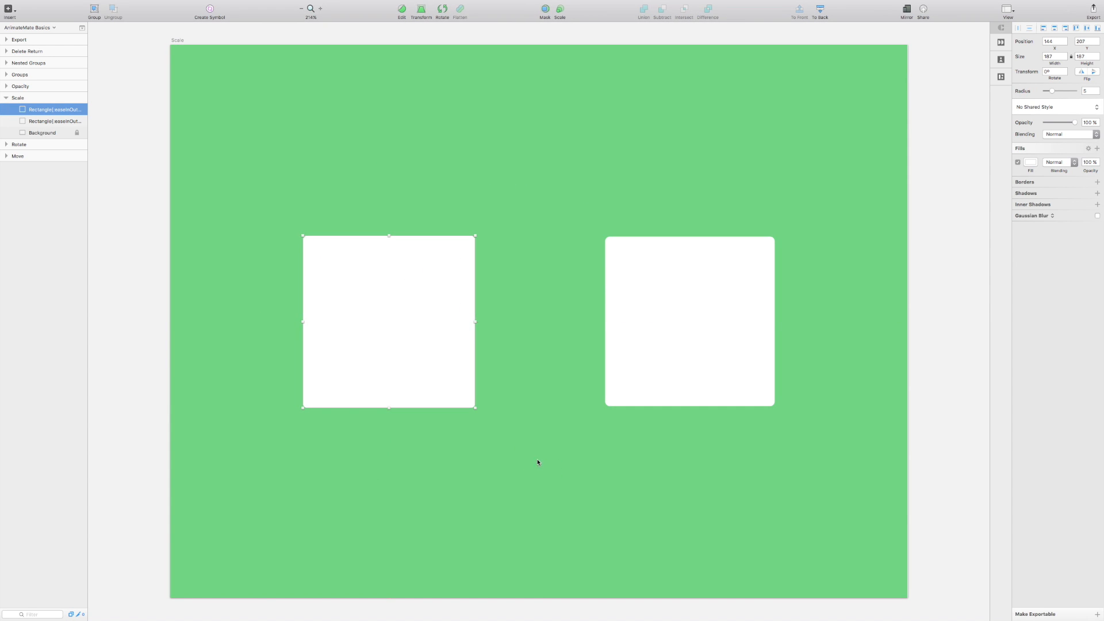
click(692, 356)
drag(777, 235, 669, 349)
Step: Record the resized state of both squares as keyframe 20
click(451, 299)
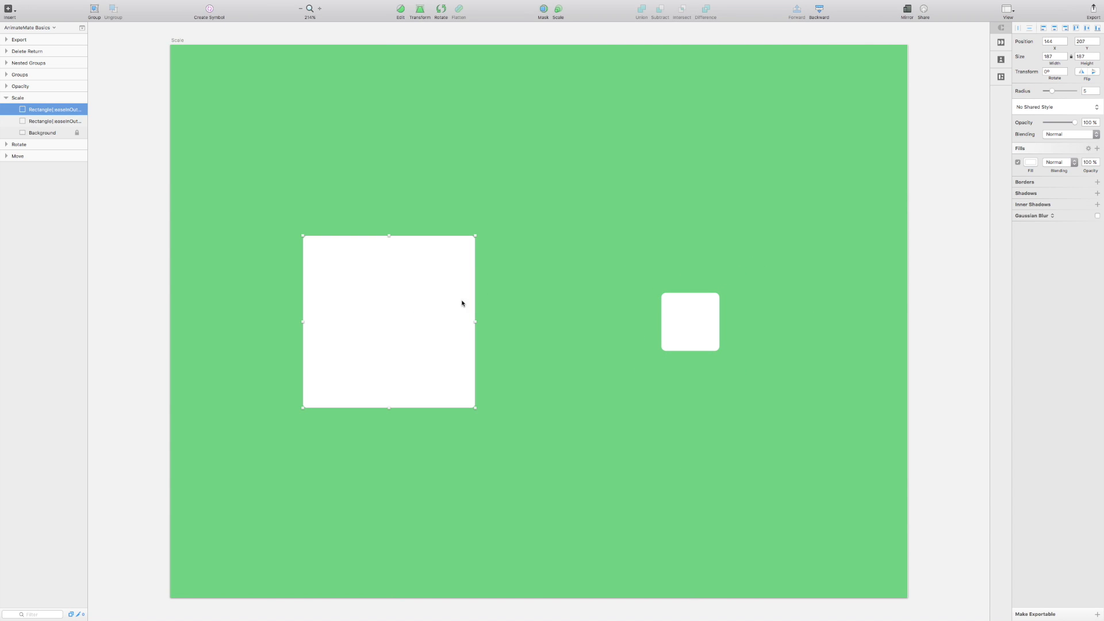
shift+click(692, 322)
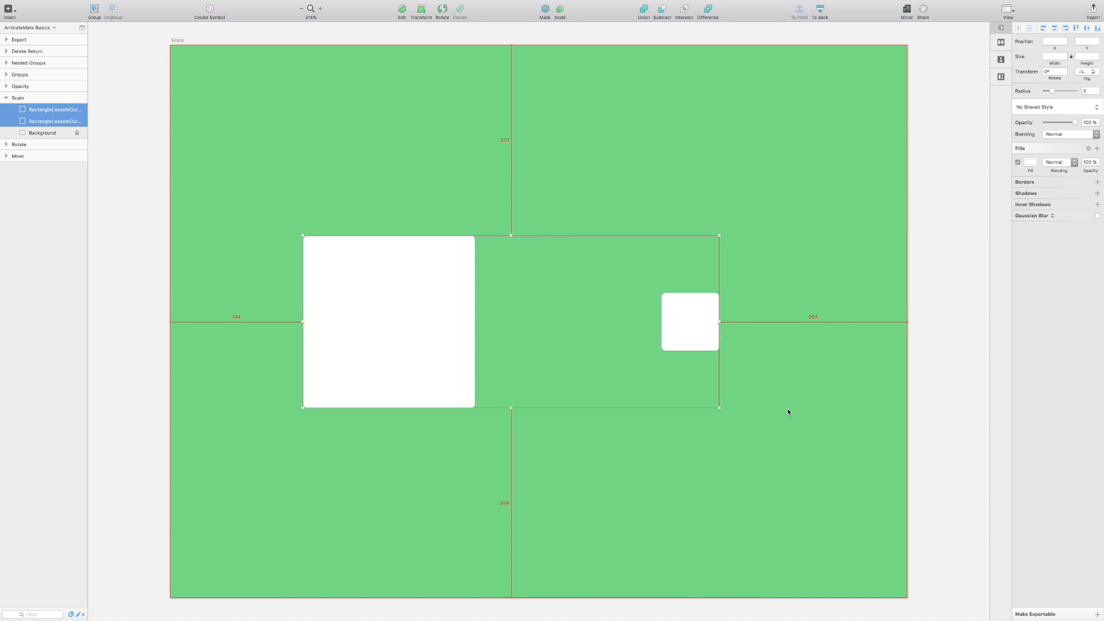
key(ctrl+alt+n)
text(20)
key(Return)
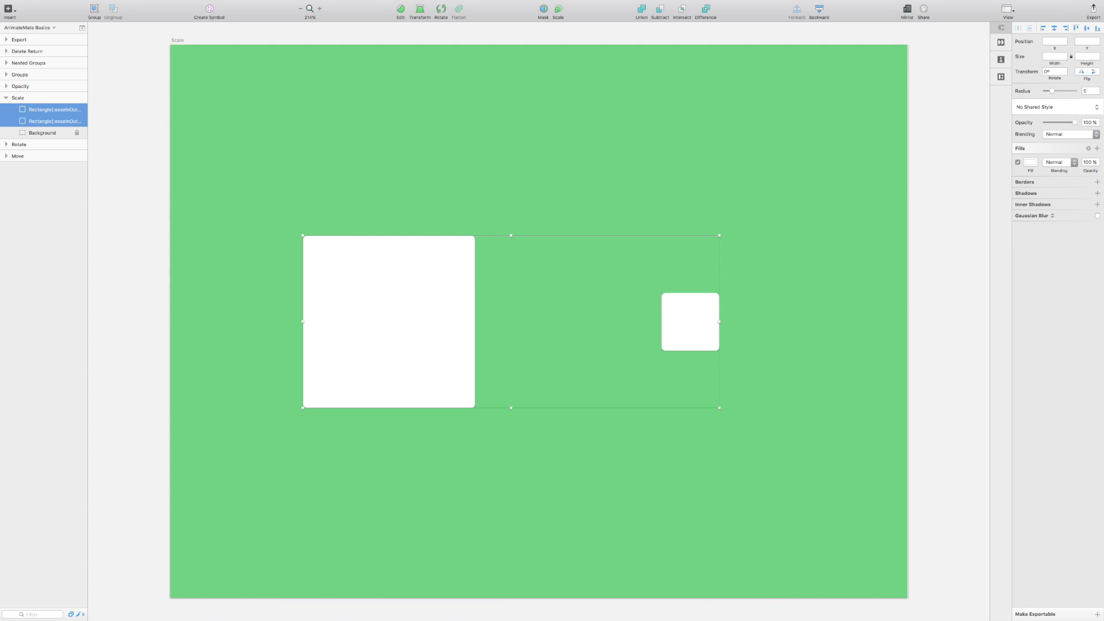
Step: Restore both squares to their keyframe 0 state with Return Keyframe
click(197, 4)
mouse_move(205, 16)
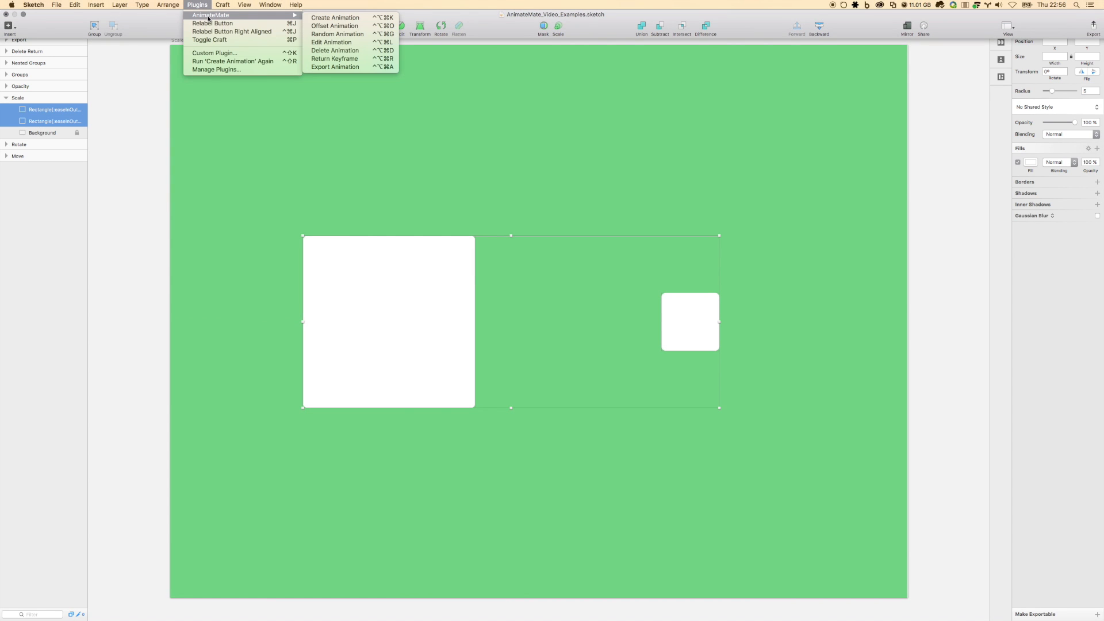
click(352, 54)
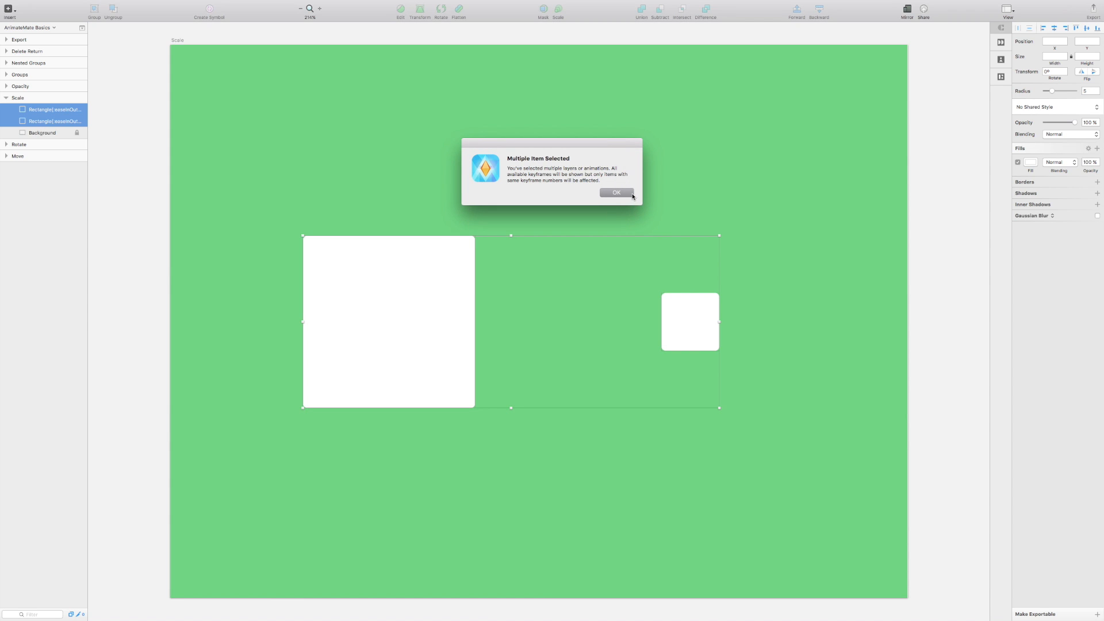
click(618, 190)
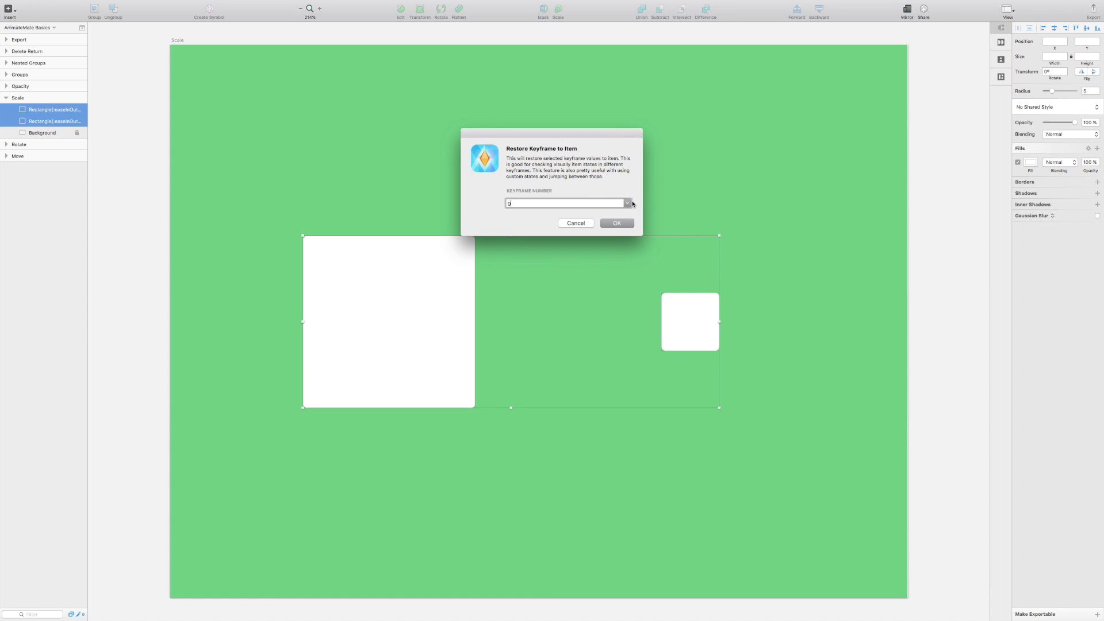
click(631, 203)
click(624, 221)
click(619, 226)
Step: Record the restored state of both squares as keyframe 40
key(alt)
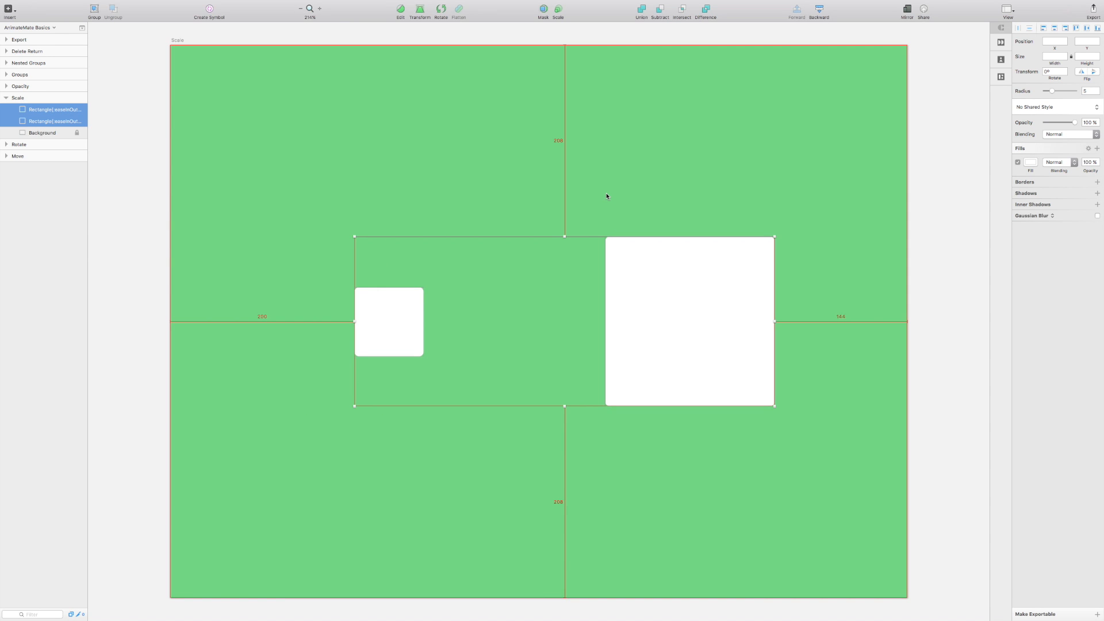
key(ctrl+alt+a)
text(40)
key(Return)
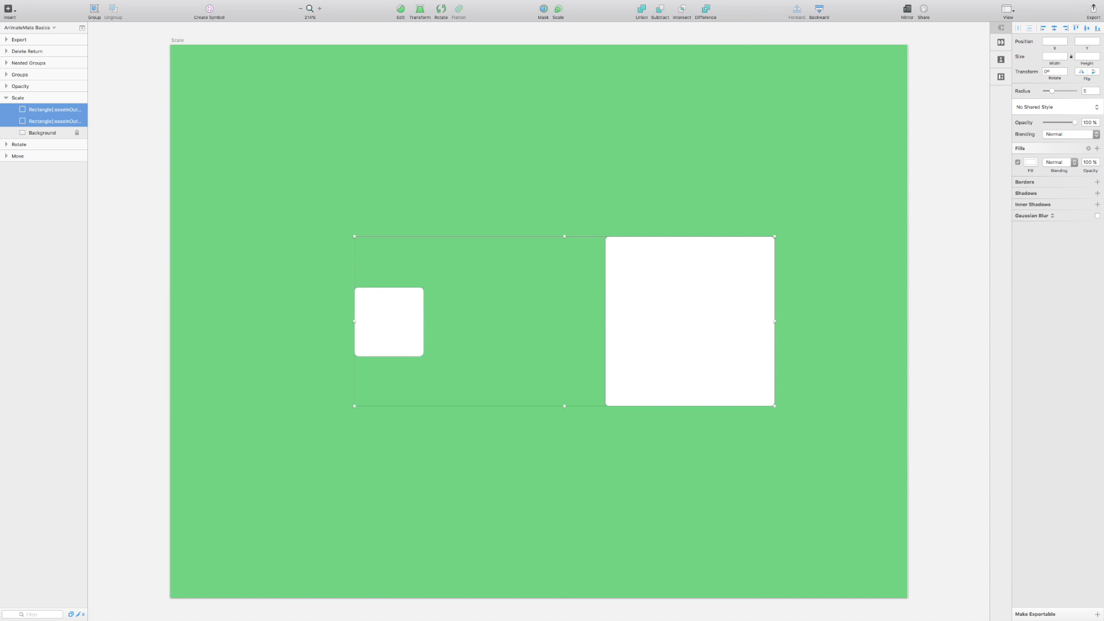
Step: Export frames 0 to 40 of the whole Scale animation as a looping GIF
key(Escape)
key(ctrl+alt+e)
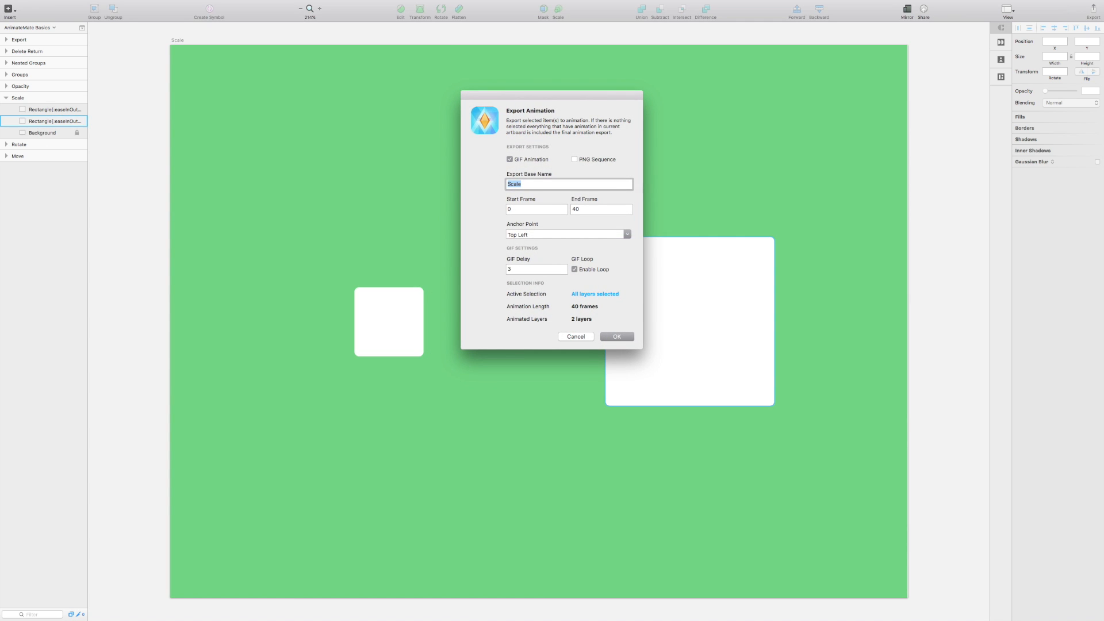
key(Return)
key(Return)
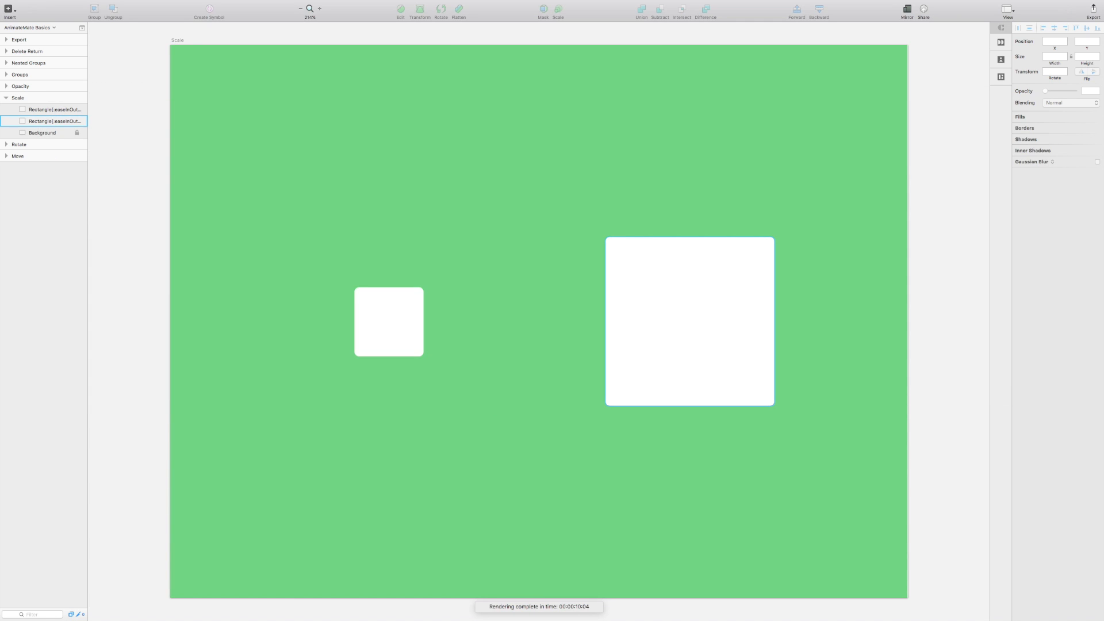
Step: Switch to the desktop and preview Scale_0-40.gif
key(ctrl+Left)
click(915, 229)
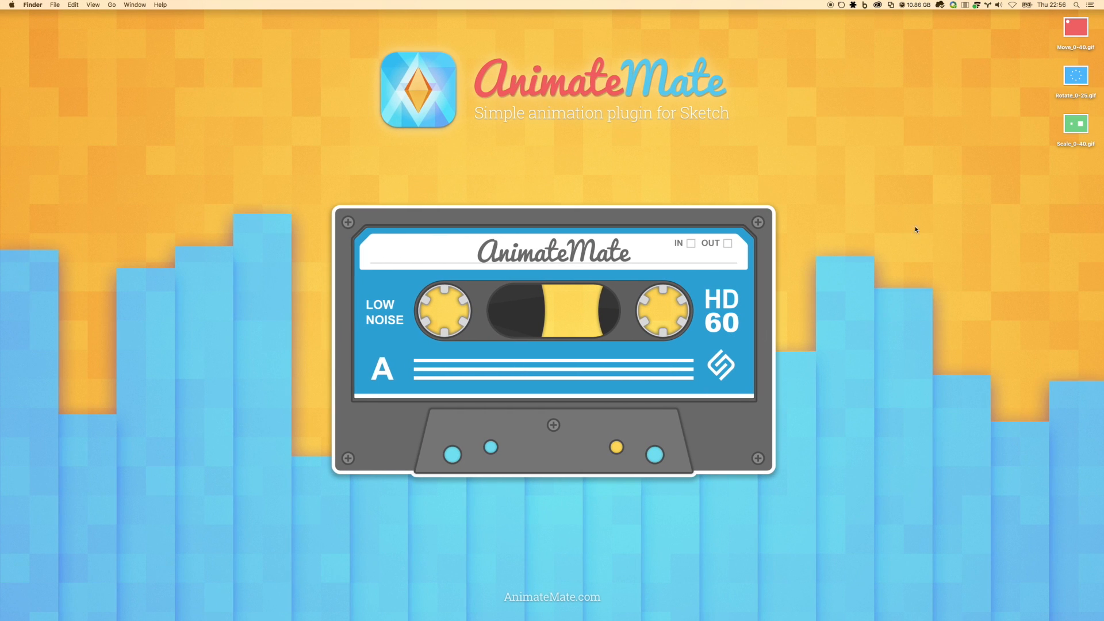
click(1079, 125)
key(space)
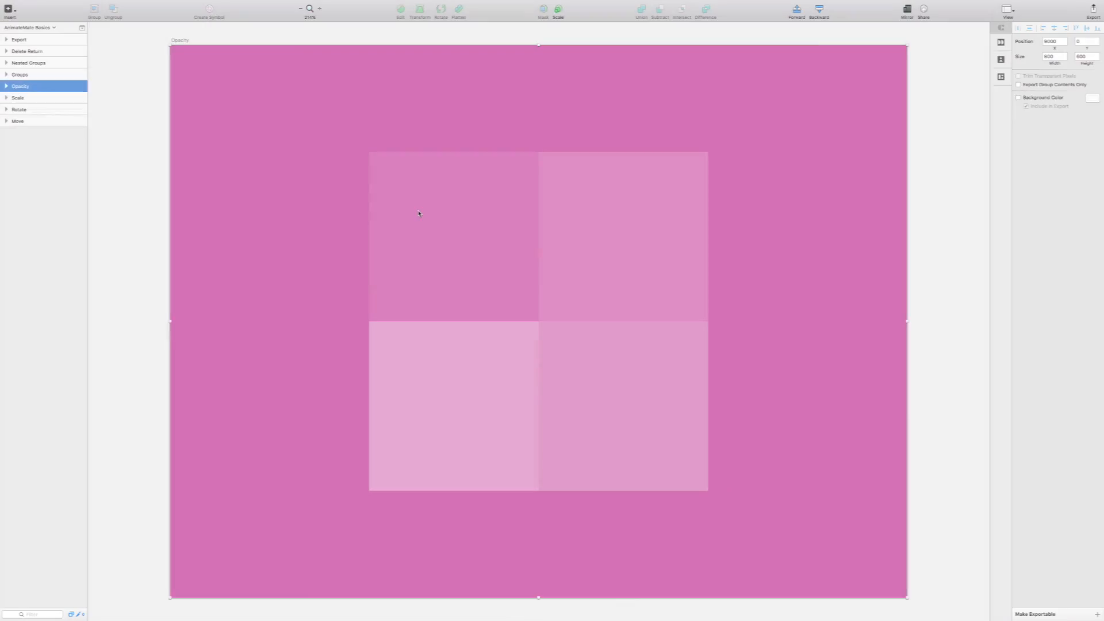
Step: Create a linearEase animation at keyframe 0 for all four rectangles on the Opacity artboard
click(456, 212)
click(611, 223)
click(604, 328)
click(456, 370)
shift+click(475, 226)
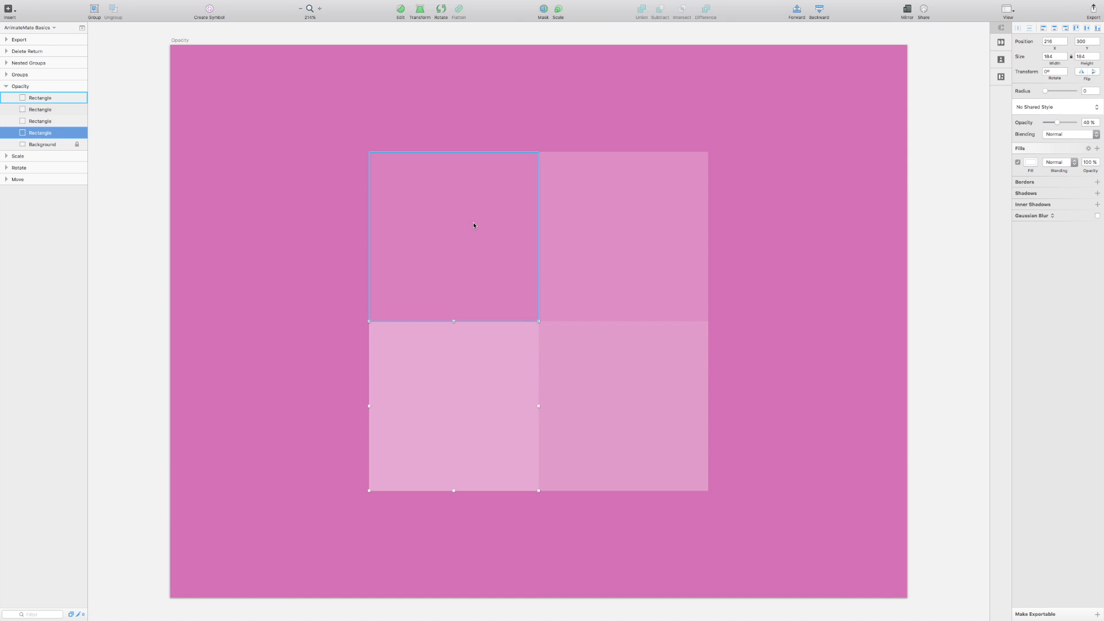
shift+click(595, 223)
shift+click(603, 349)
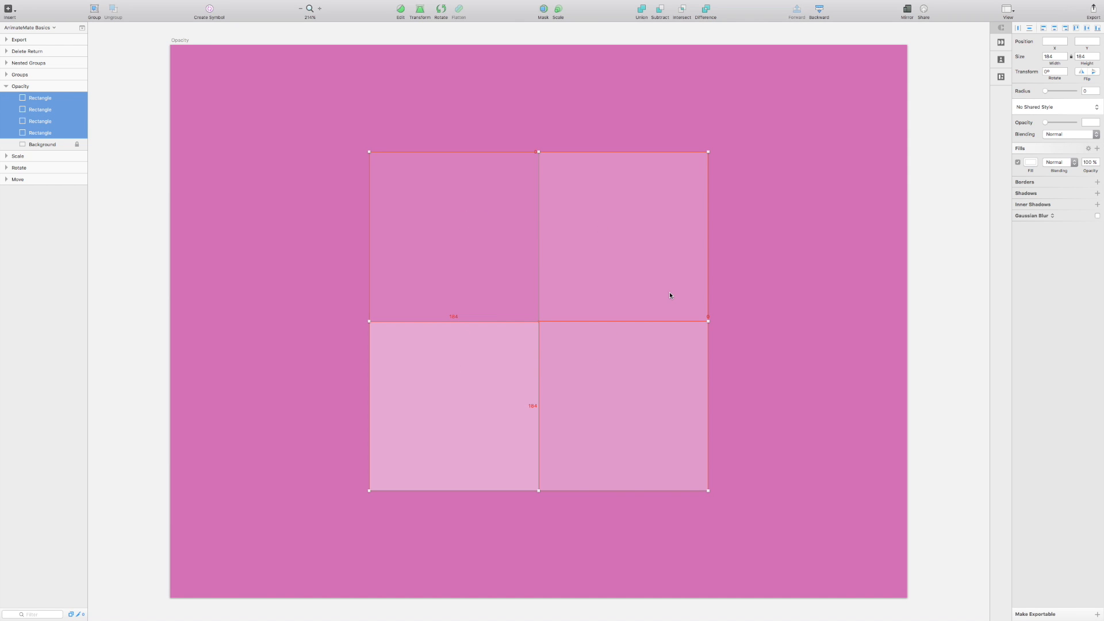
key(ctrl+alt+a)
key(Return)
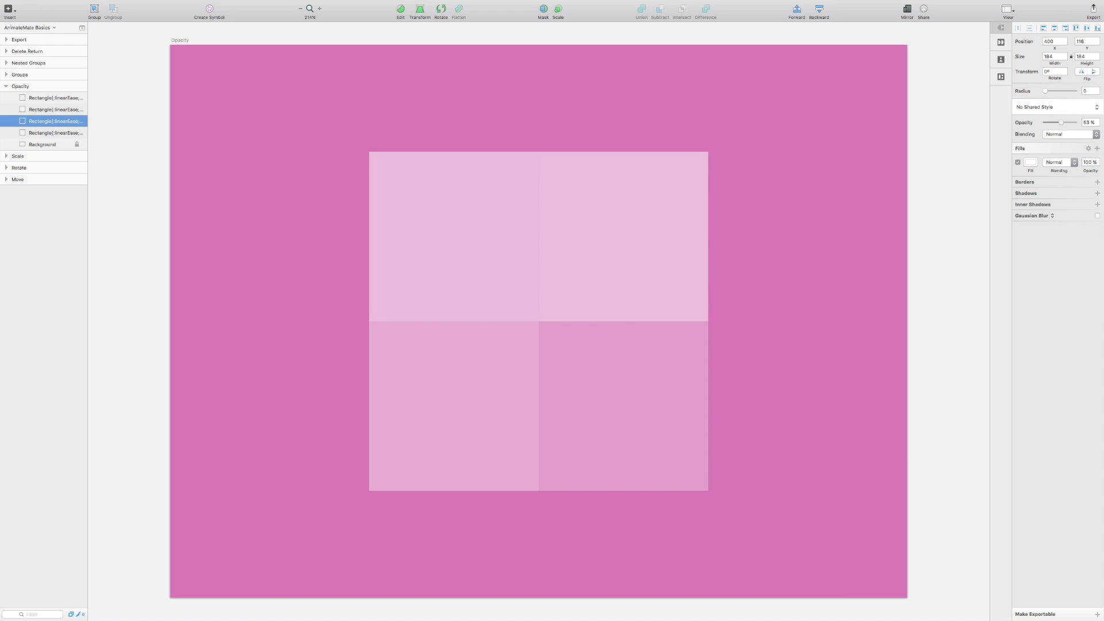
Step: Raise the four rectangles' opacity, with the lower-right one at 87%, and record them all as keyframe 25
drag(1053, 123, 1071, 123)
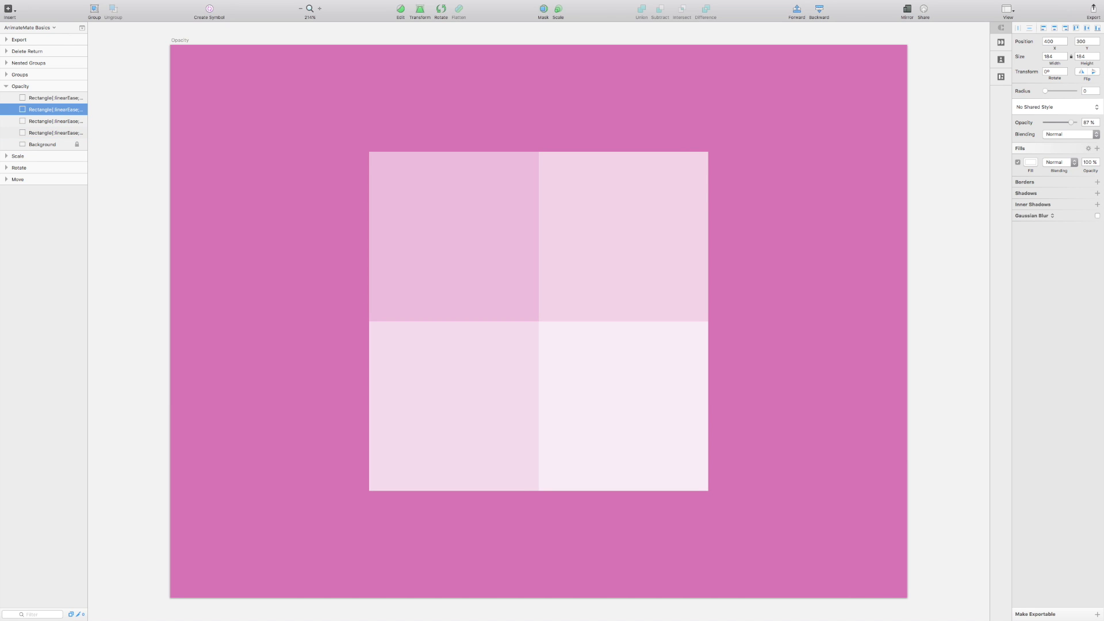
key(super+a)
key(ctrl+alt+n)
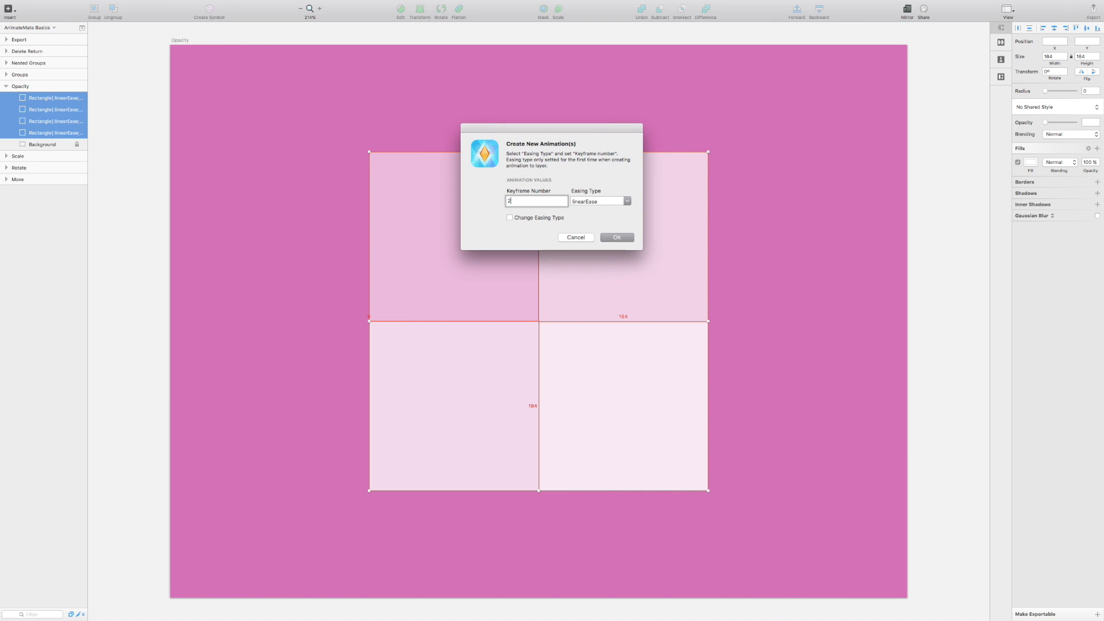
key(Return)
key(Escape)
Step: Export frames 0 to 25 of the Opacity animation as a GIF
key(ctrl+alt+e)
click(510, 160)
click(574, 160)
click(614, 338)
key(Return)
Step: Preview Opacity_0-25.gif on the desktop, and return to the Sketch document
key(ctrl+Left)
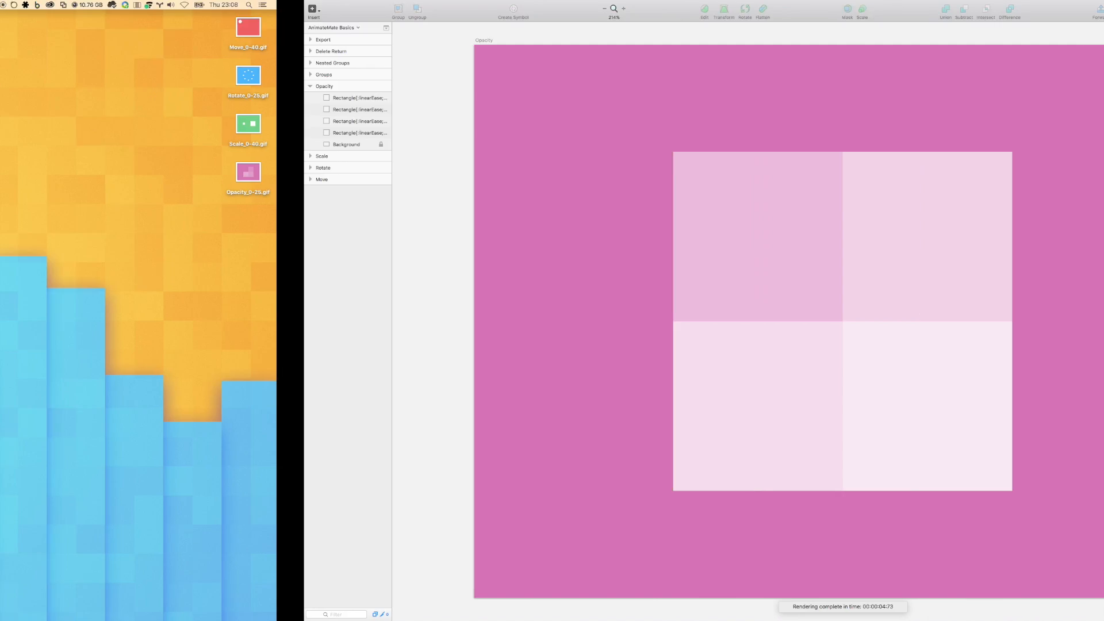
click(1075, 171)
key(space)
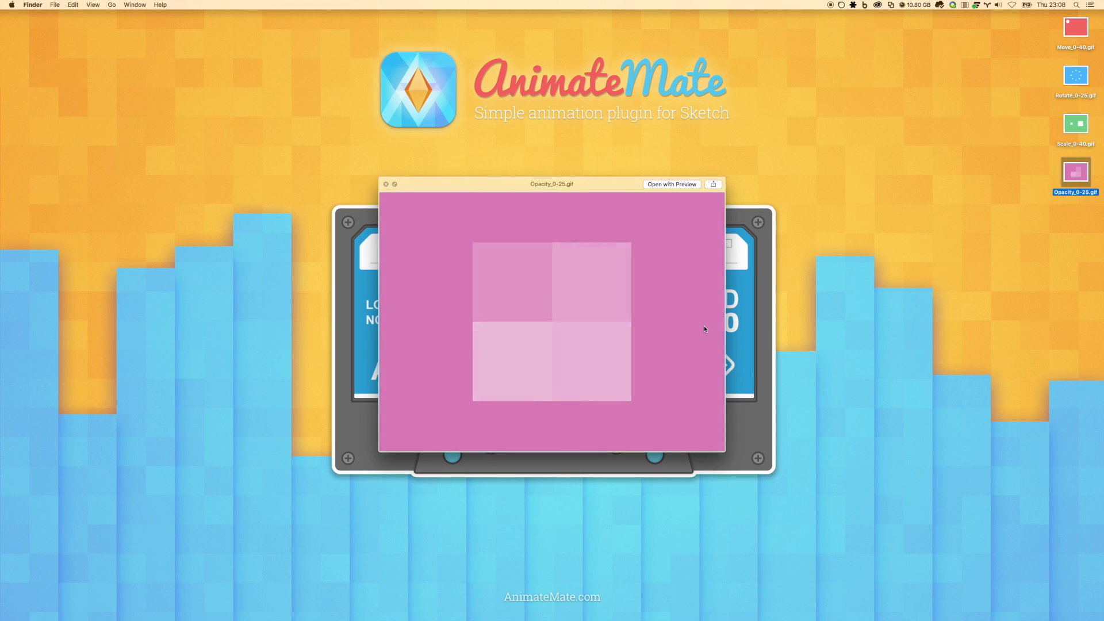
key(space)
key(ctrl+Right)
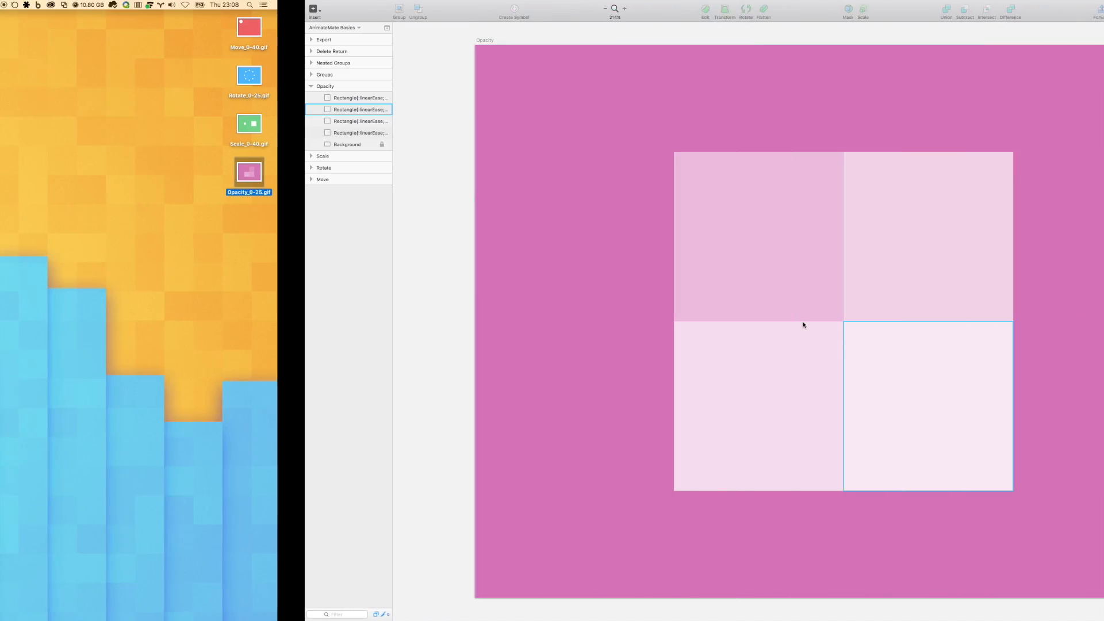
Step: Export frames 0 to 25 of the Opacity animation as a PNG sequence without a GIF
click(771, 318)
key(ctrl+alt+super+e)
click(616, 335)
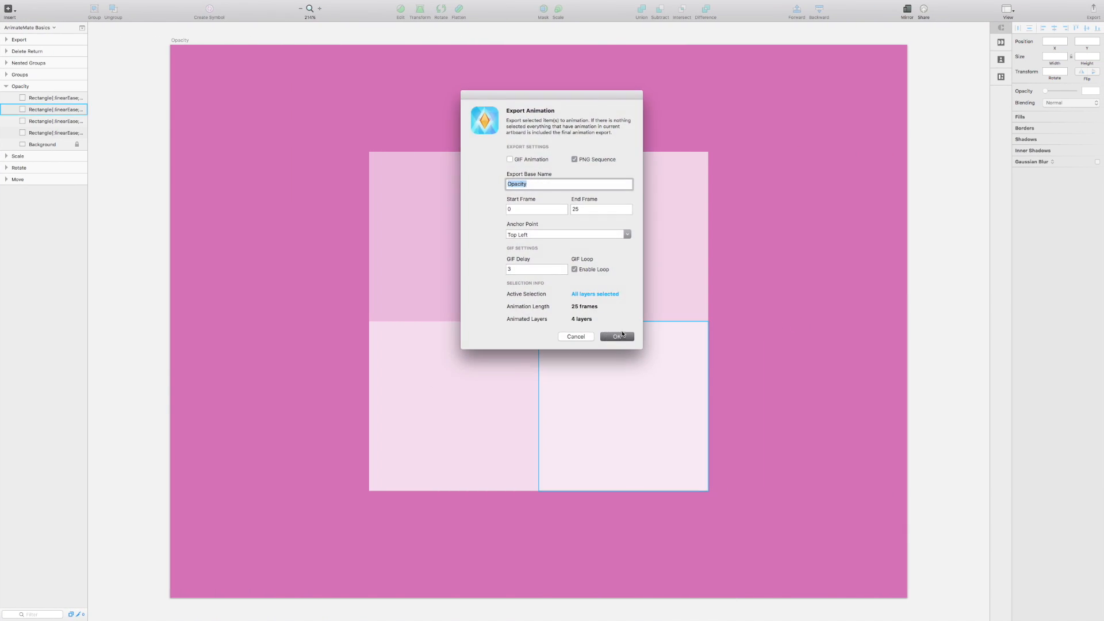
key(Return)
Step: Switch to the desktop, launch DJV and load the exported Opacity PNG sequence into it for playback
key(ctrl+Left)
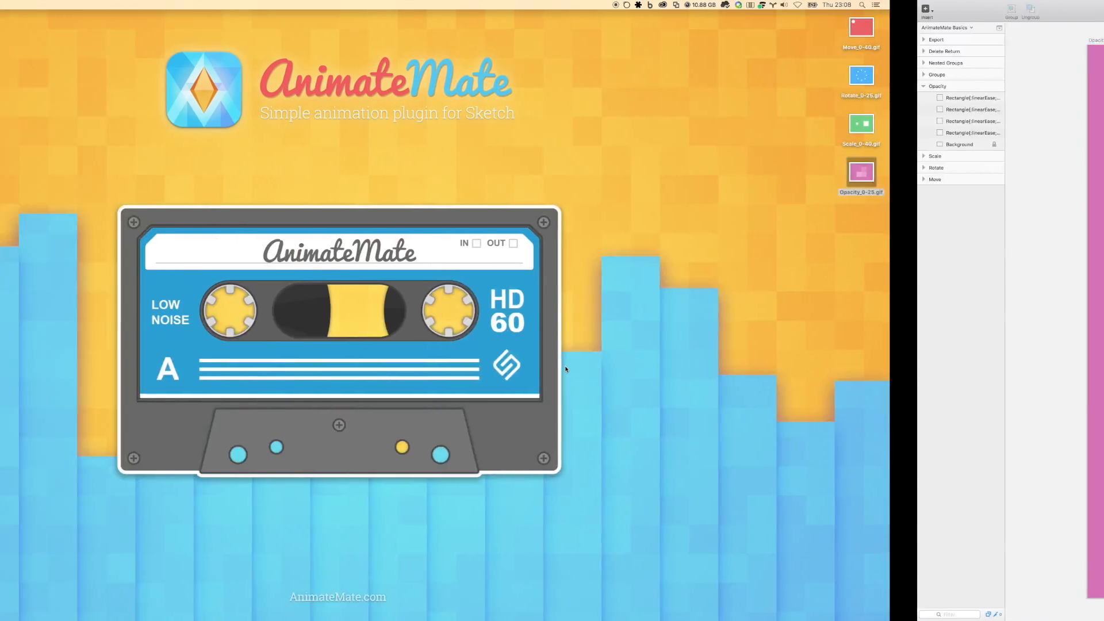
click(894, 328)
key(super+space)
text(djv)
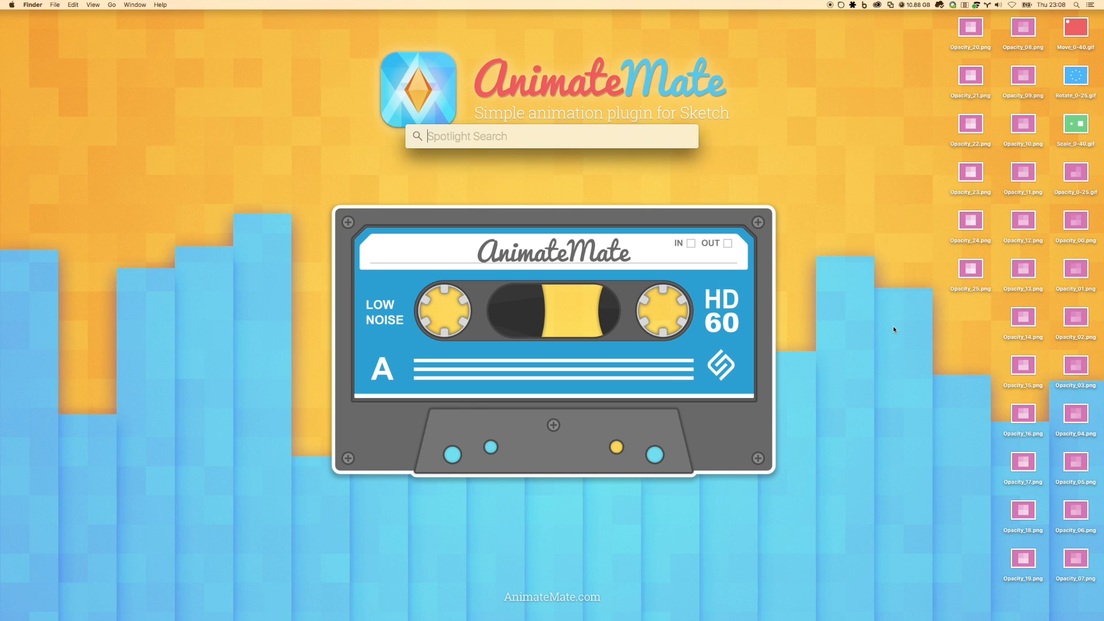
key(Return)
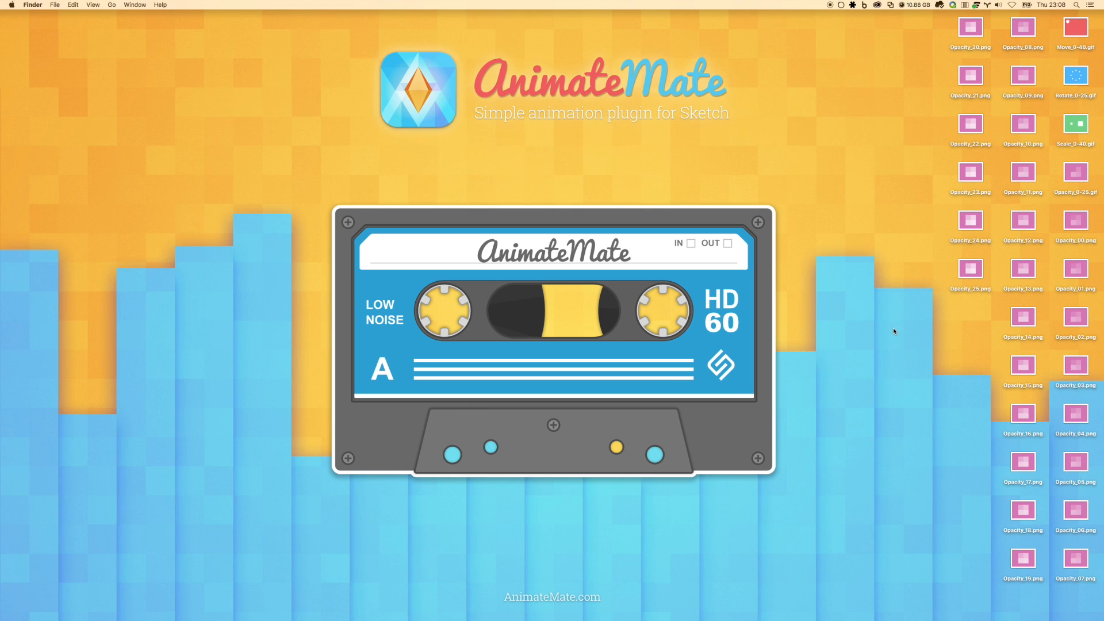
drag(977, 271, 616, 308)
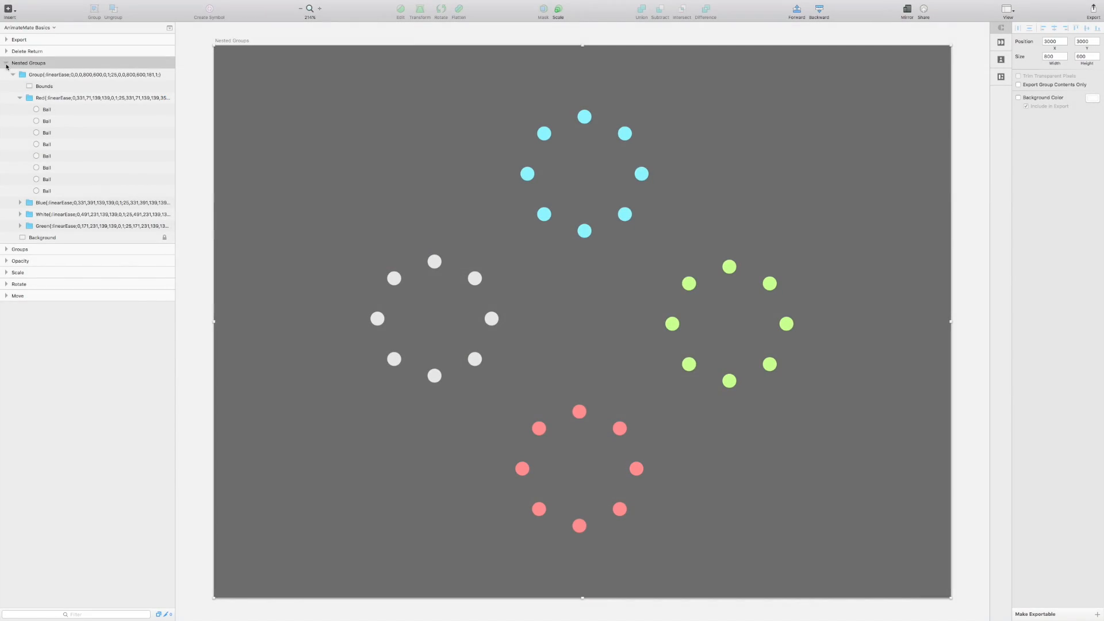
Step: Delete the animation from the outer Group layer of the Nested Groups artboard
click(39, 71)
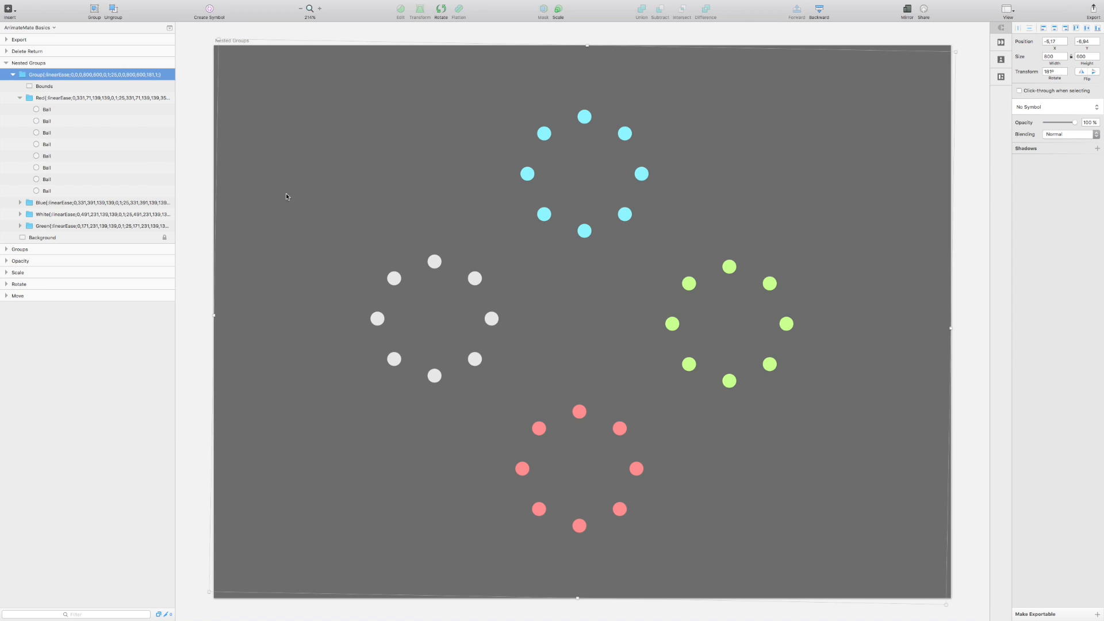
click(197, 5)
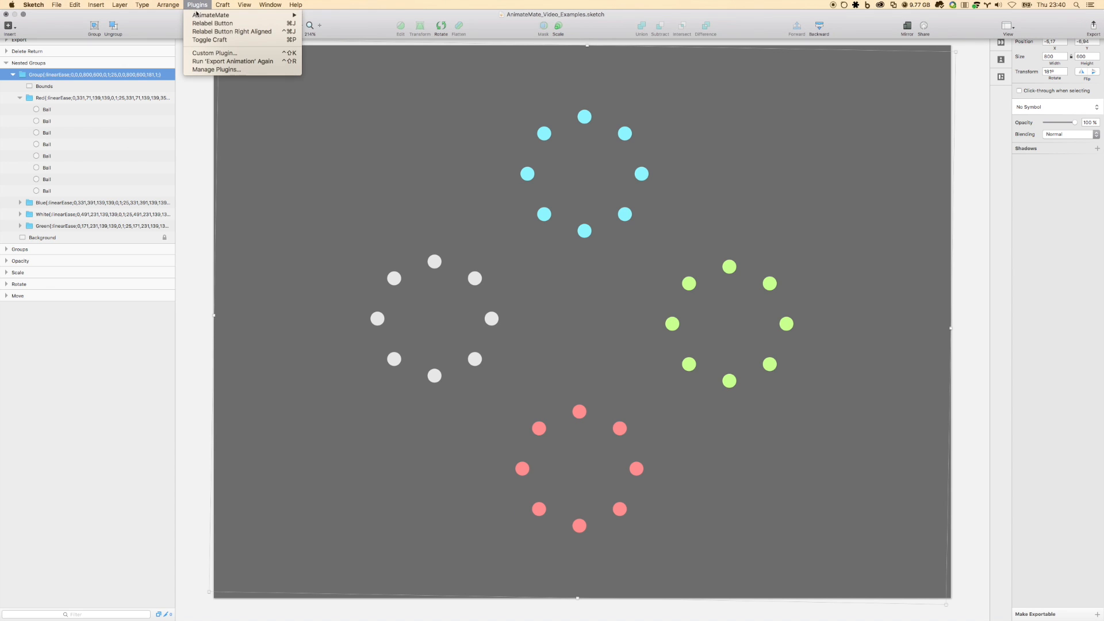
mouse_move(196, 13)
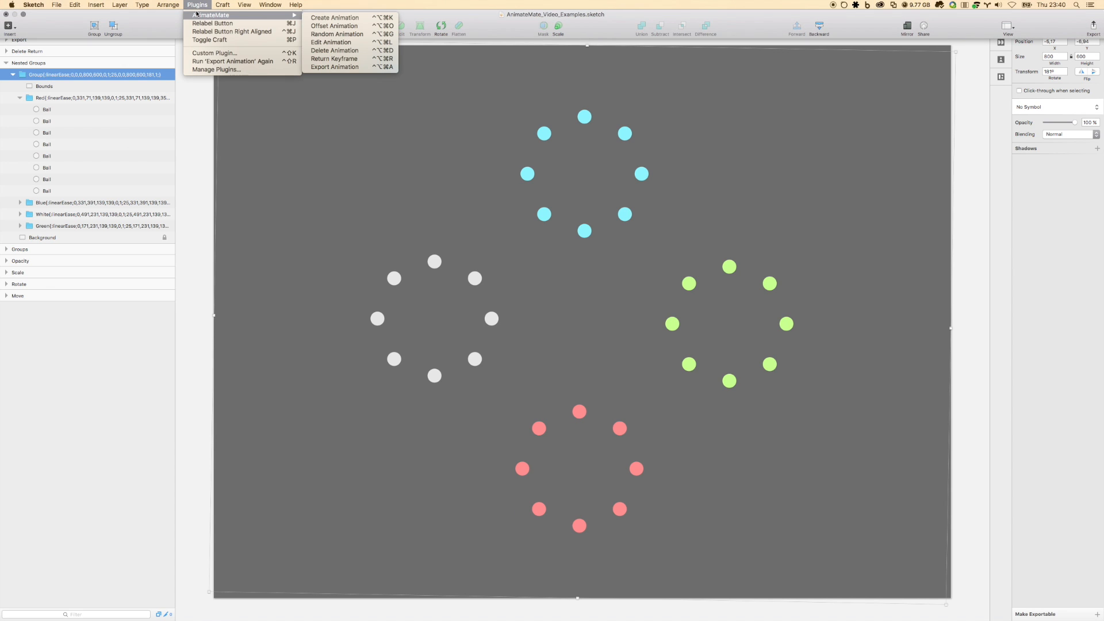
click(344, 50)
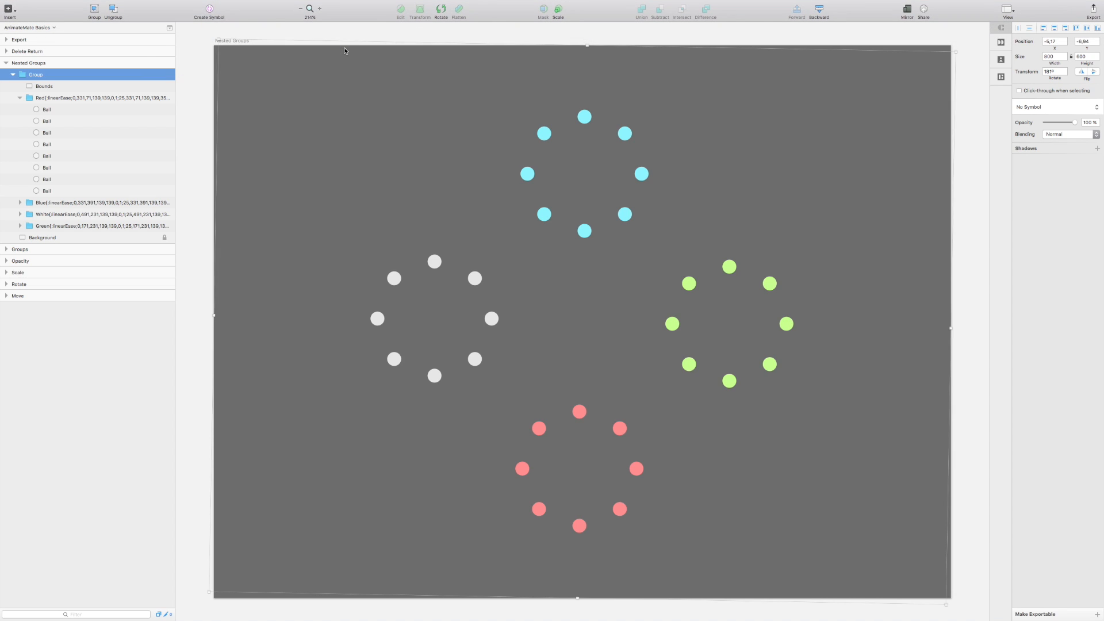
Step: Delete the animations of the Red and Blue groups together, and undo the removal
click(92, 97)
shift+click(111, 202)
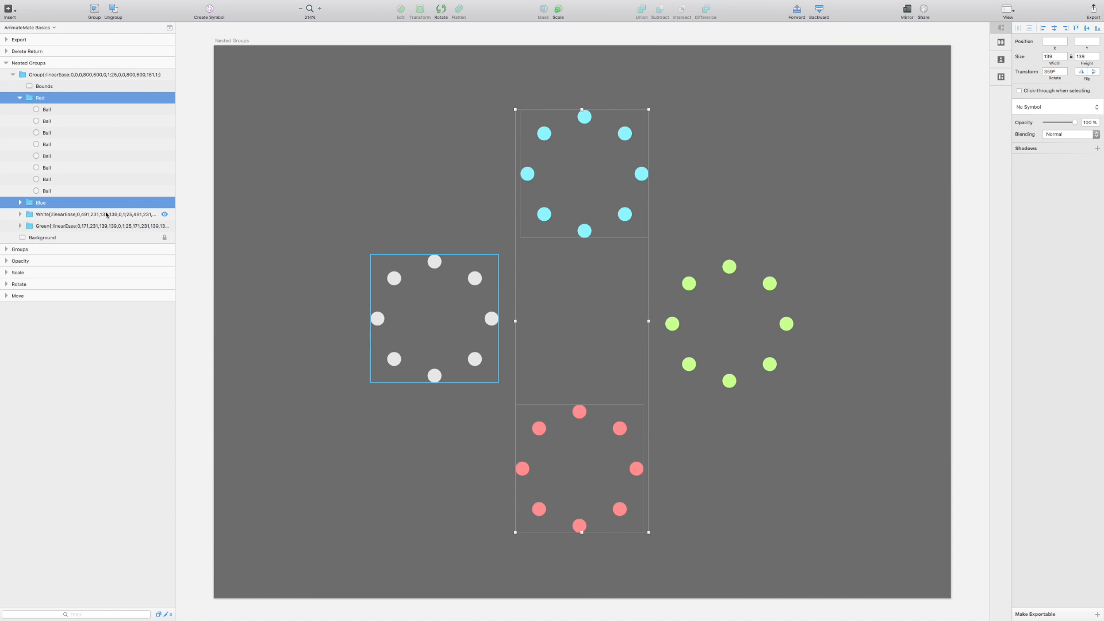
click(60, 76)
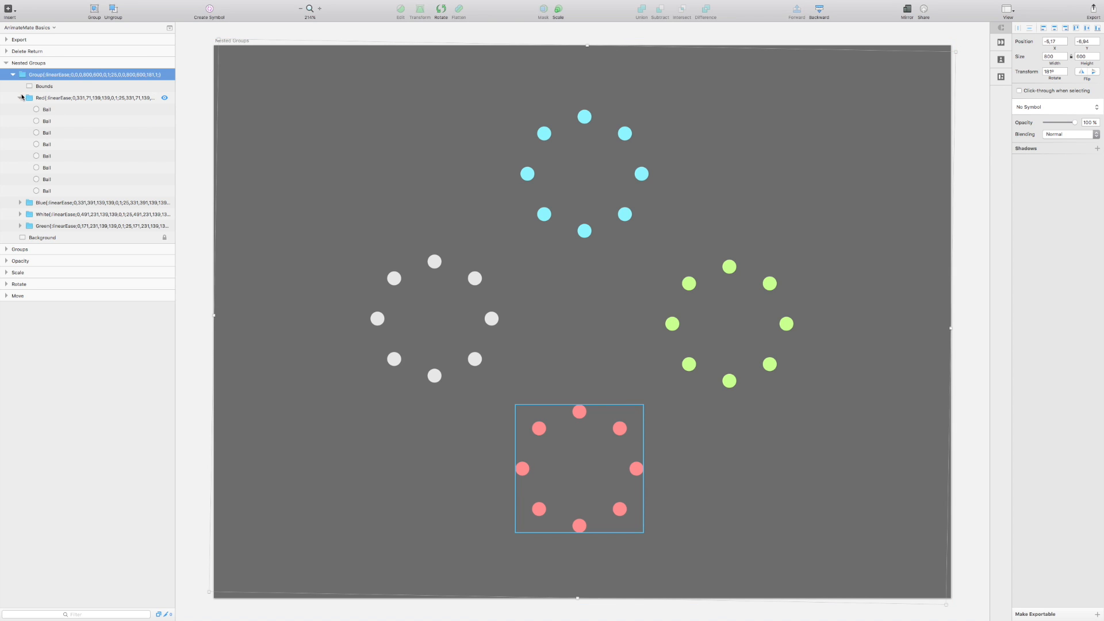
Step: Create a linearEase keyframe 0 for the first two Ball layers in the Red group
click(47, 110)
shift+click(64, 122)
key(ctrl+alt+k)
key(Return)
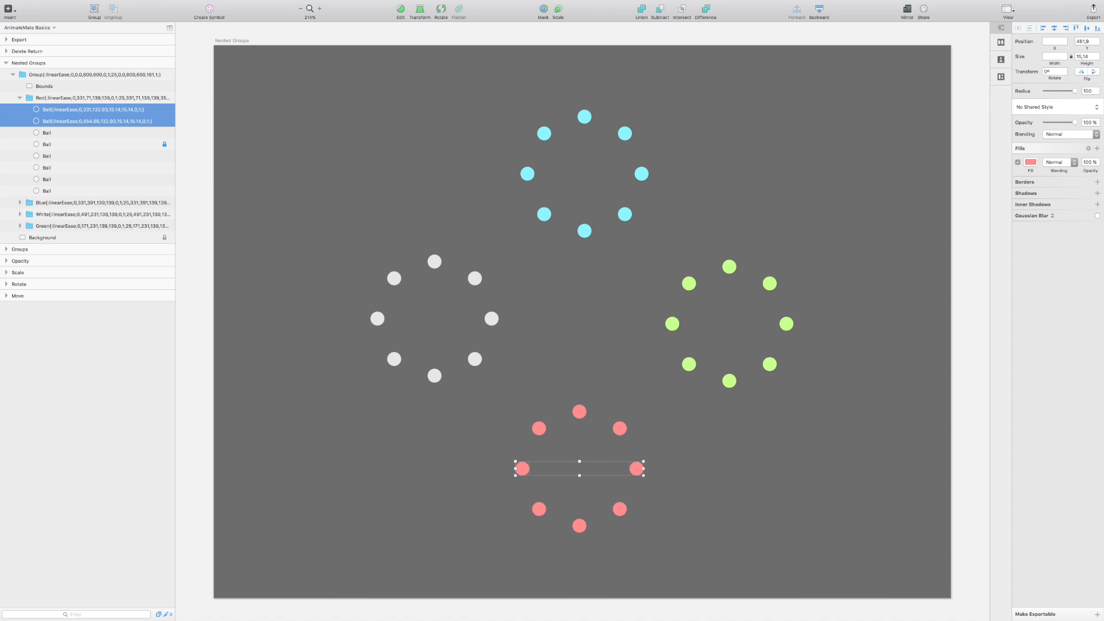
Step: Try deleting the animation of the Red group, undo it, and select the first Ball layer
click(63, 99)
key(ctrl+alt+d)
key(super+z)
click(63, 109)
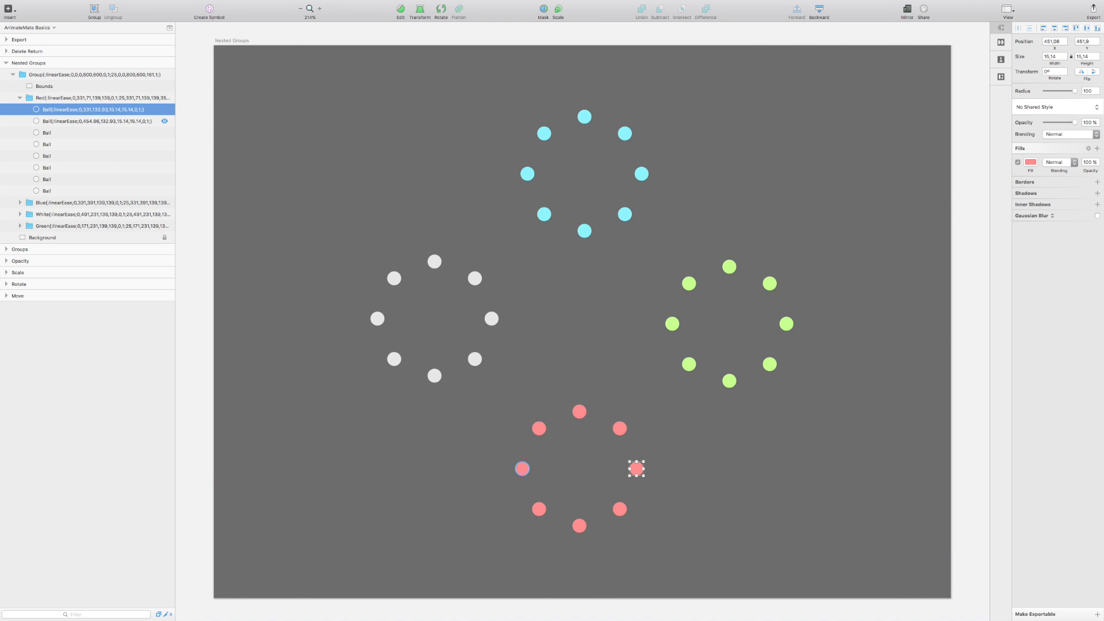
Step: Remove all animations from the Nested Groups artboard with no layer selected
key(Escape)
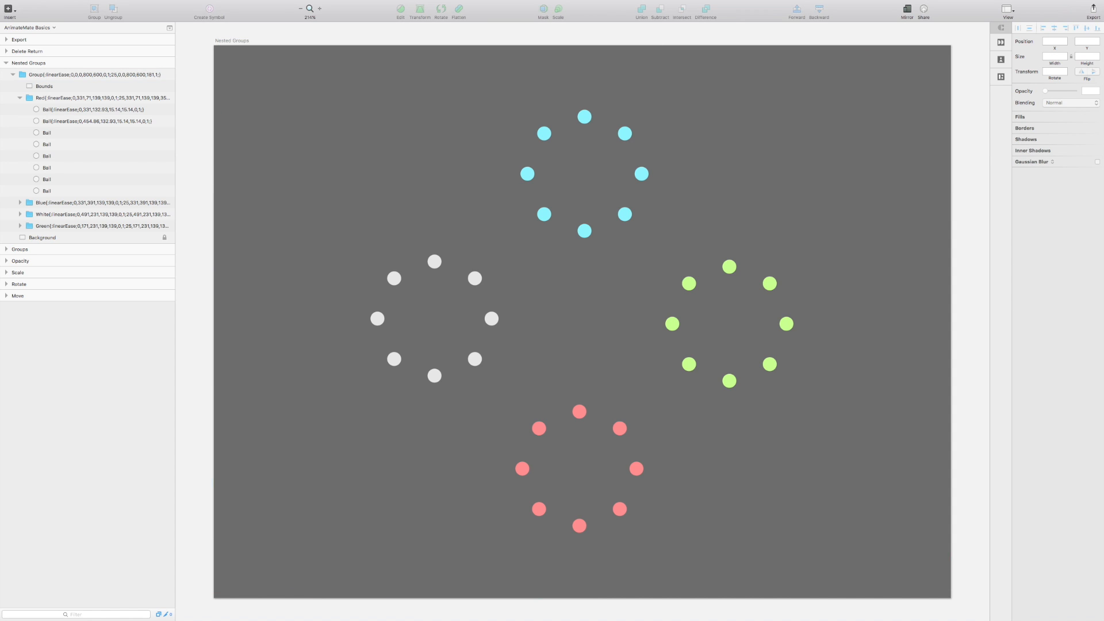
key(ctrl+alt+d)
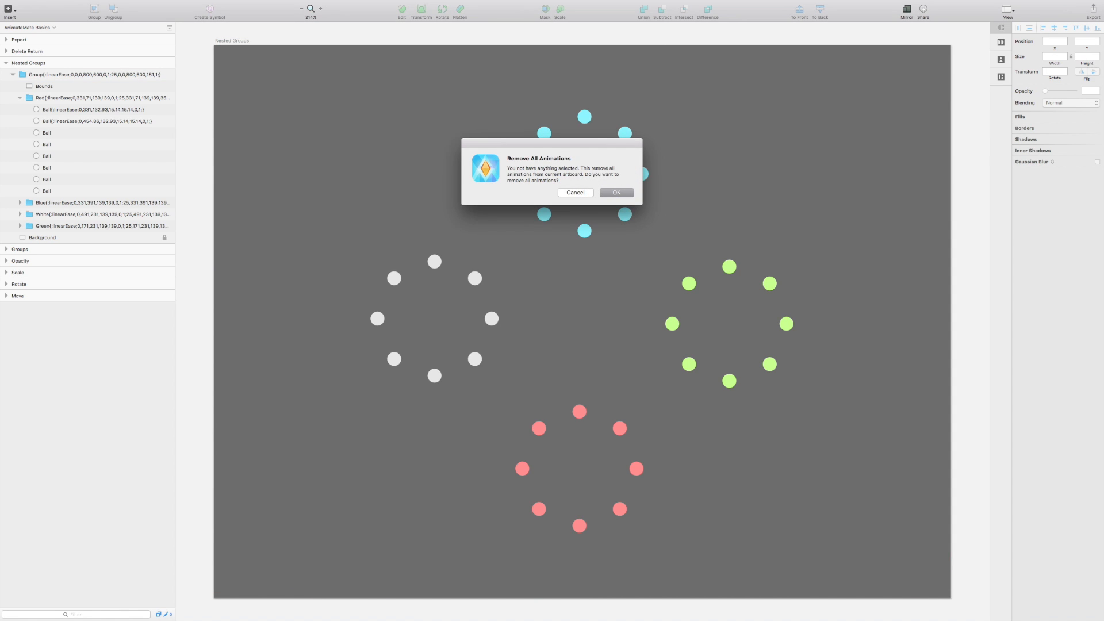
key(Return)
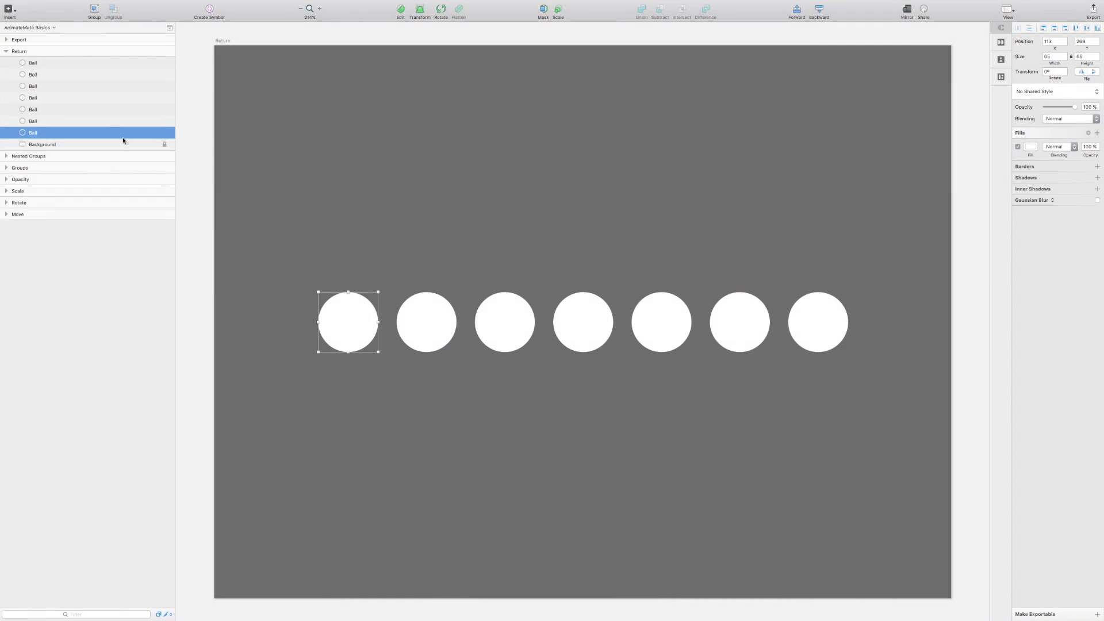
Step: Create linearEase keyframes 0 and 25 for all seven balls in the Return artboard, with the balls scattered at keyframe 25
shift+click(74, 63)
key(alt)
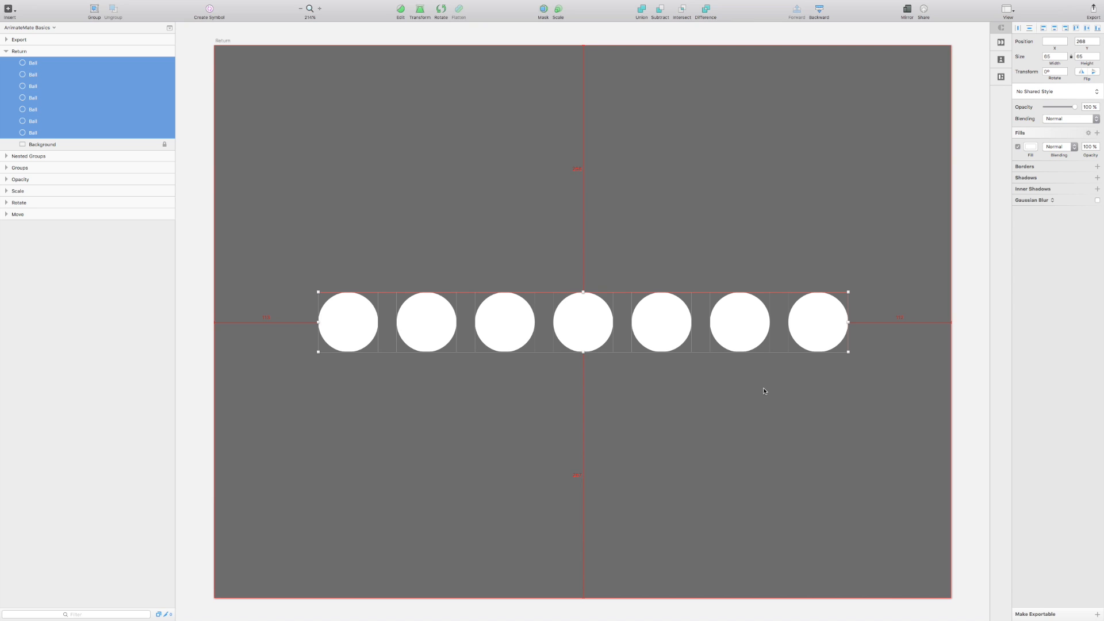
key(ctrl+alt+a)
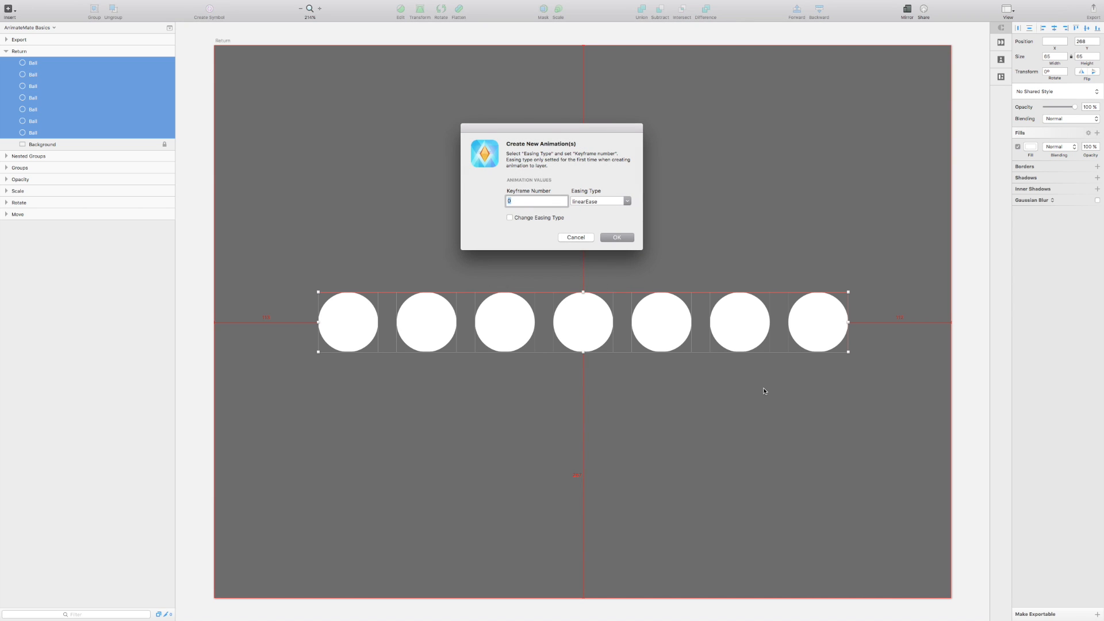
key(Return)
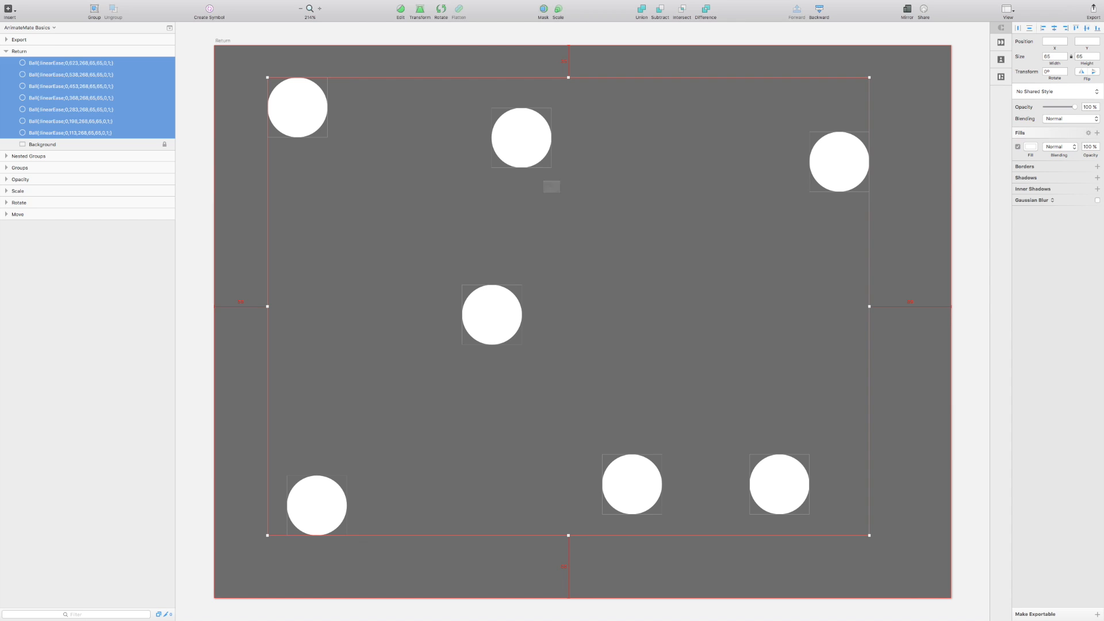
key(ctrl+alt+a)
key(Return)
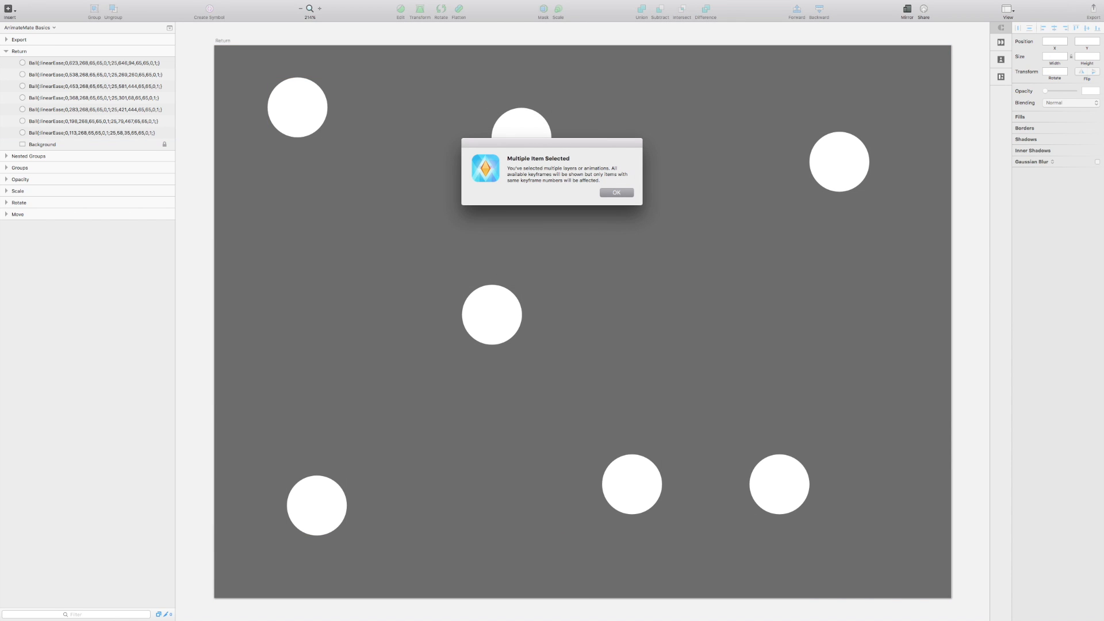
Step: Restore keyframe 0 on all the balls in the Return artboard
key(Return)
key(Down)
key(Down)
key(Down)
key(Up)
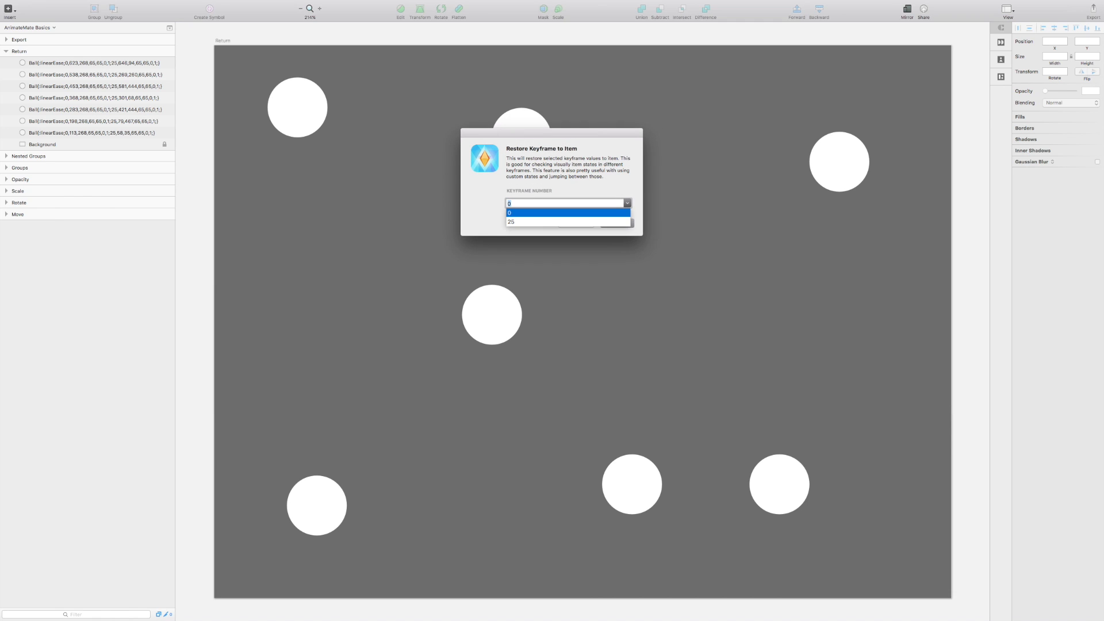
key(Return)
key(Return)
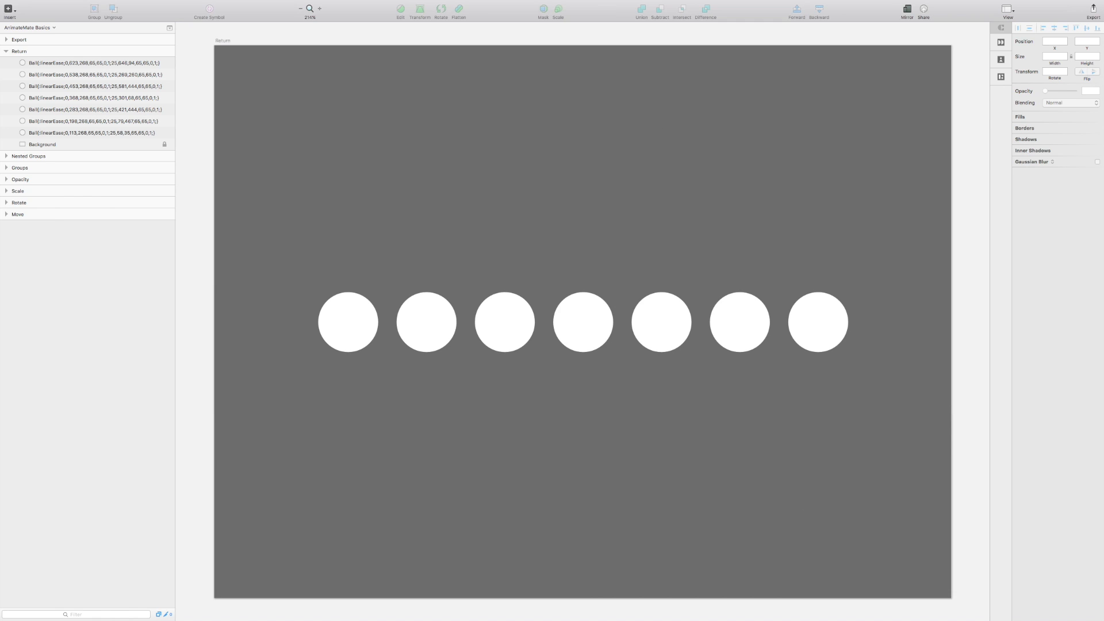
Step: Return all the balls to their positions at keyframe 25
key(ctrl+shift+r)
key(Return)
key(Down)
key(Down)
key(Down)
key(Return)
key(Return)
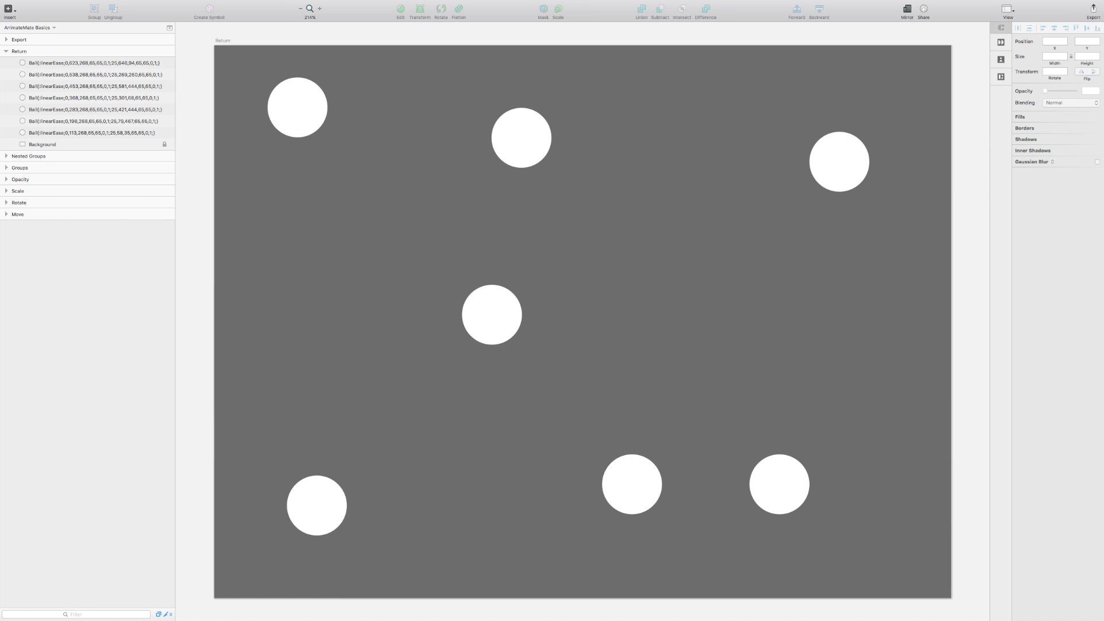
Step: Move the top middle ball to about X 130, Y 168 and record its position as keyframe 30
click(521, 138)
drag(521, 138, 364, 249)
key(ctrl+alt+c)
text(0)
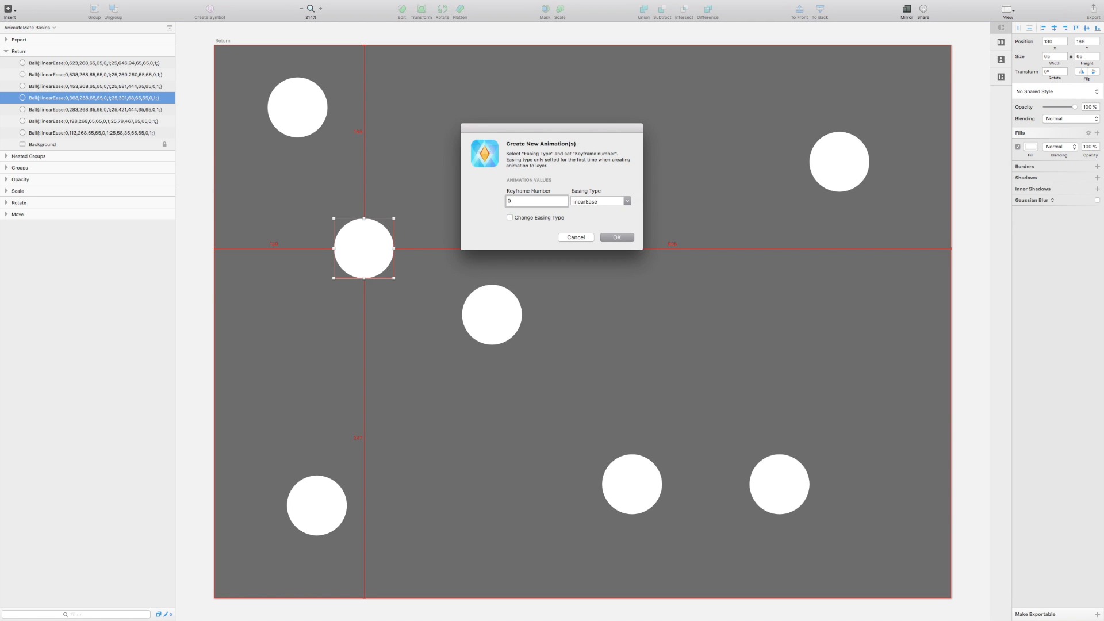
text(,1;30)
key(Return)
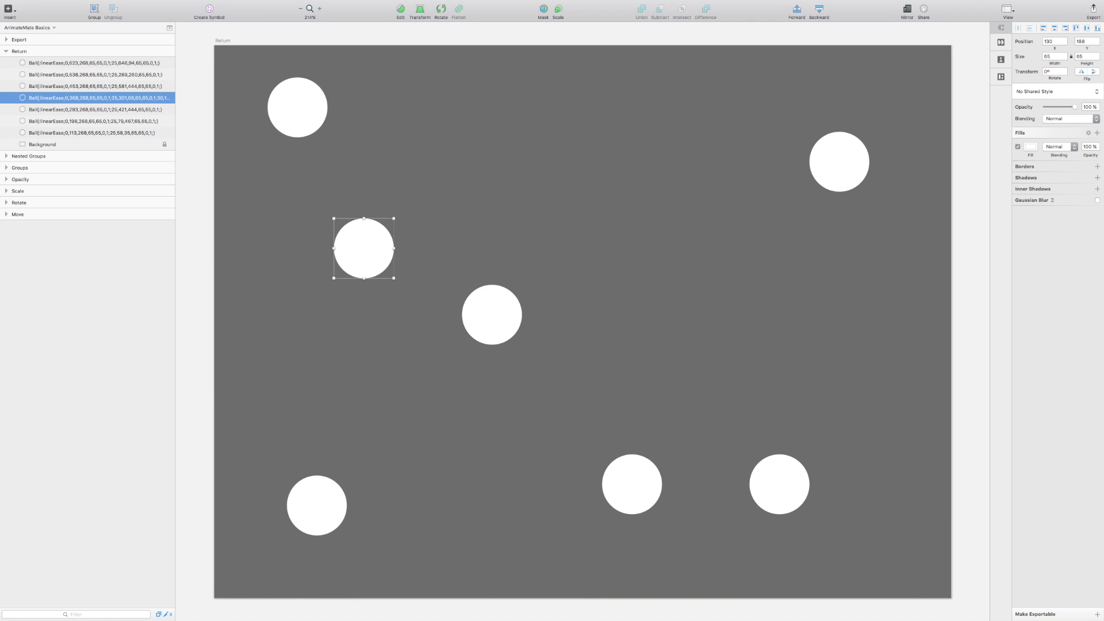
Step: Nudge the moved ball slightly sideways, and restore that ball alone to keyframe 0
key(Escape)
drag(364, 248, 365, 248)
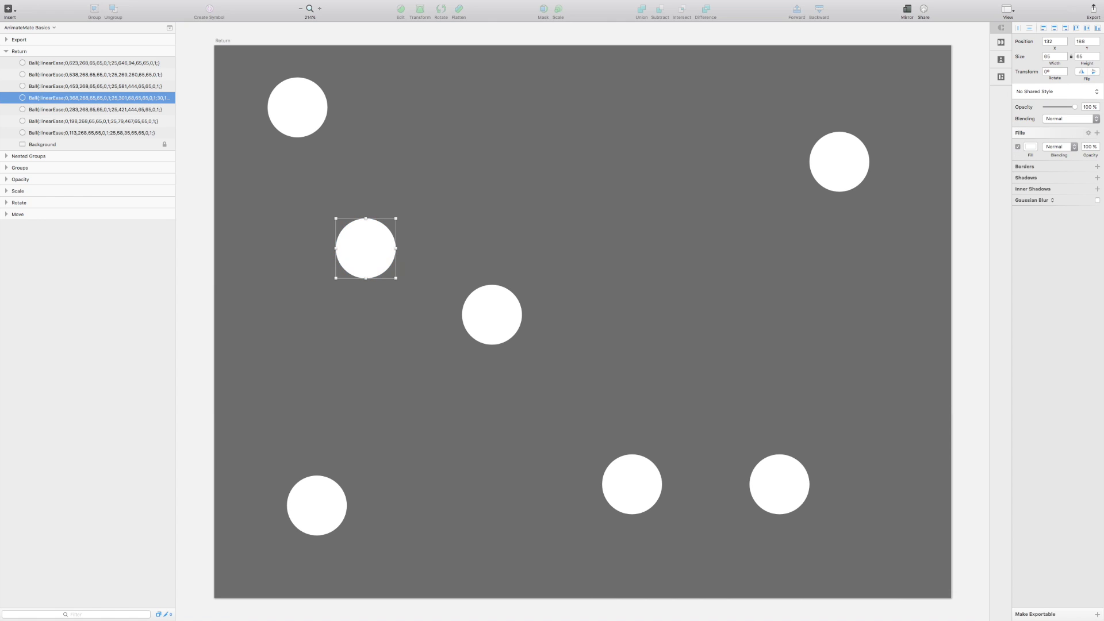
key(ctrl+alt+r)
click(628, 203)
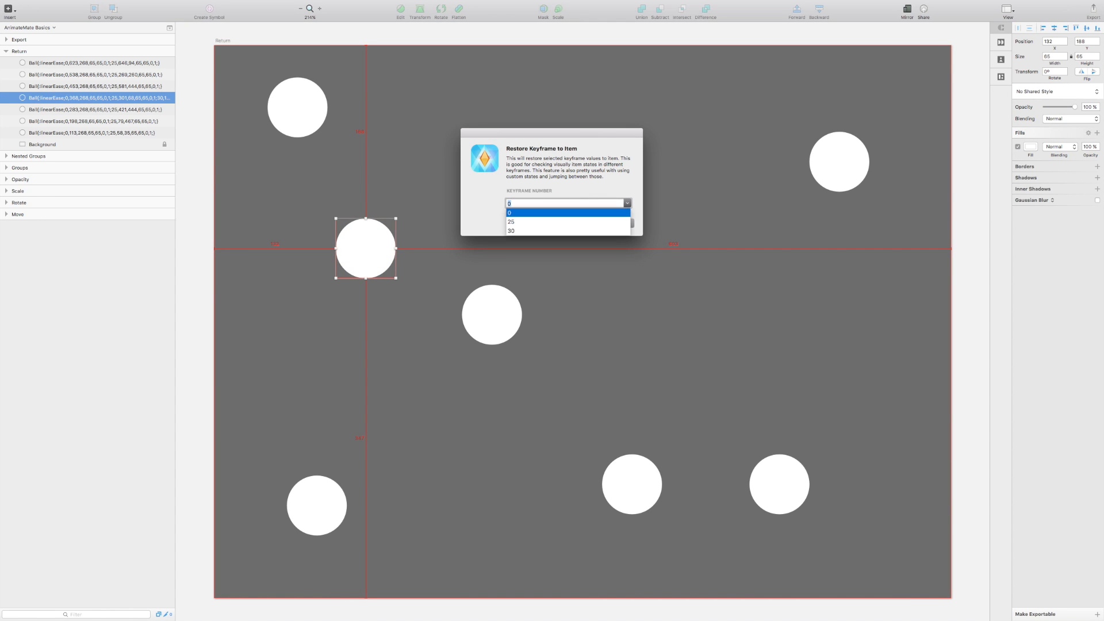
key(Up)
key(Up)
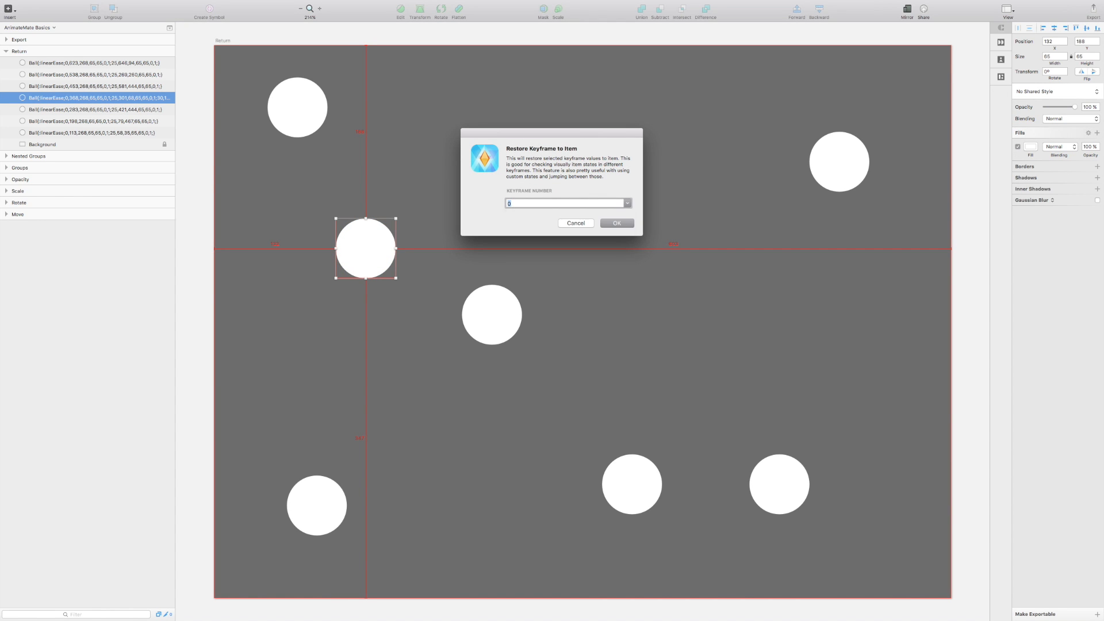
key(Return)
key(Return)
Step: Deselect the ball and restore keyframe 25 across the whole Return artboard
key(Escape)
key(ctrl+alt+r)
key(Return)
key(Down)
key(Down)
key(Down)
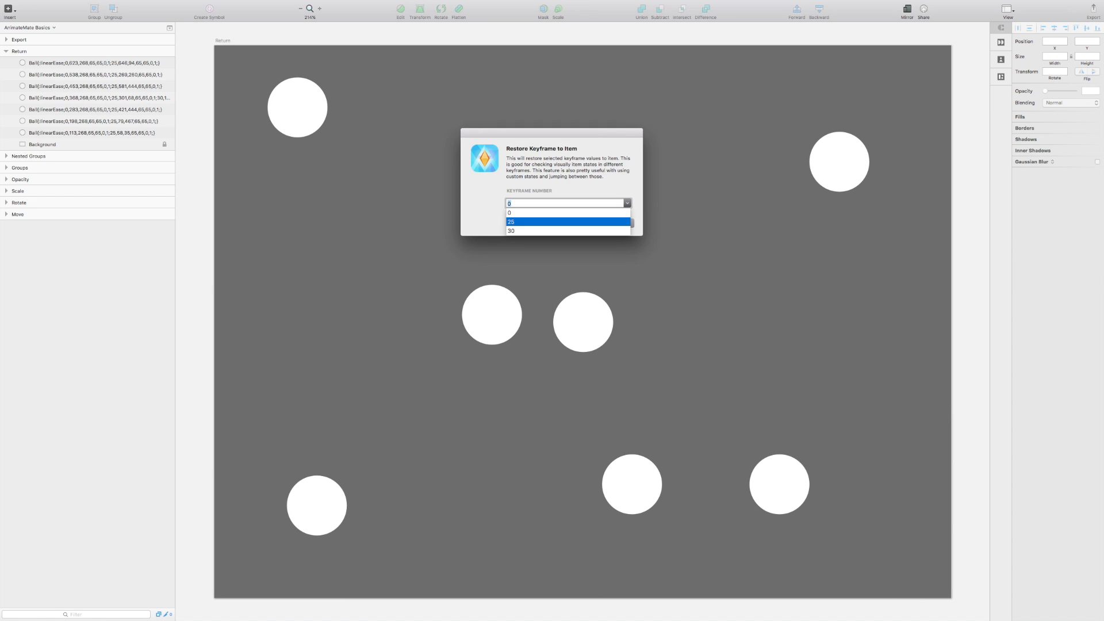
key(Up)
key(Return)
key(Return)
key(Return)
Step: Restore keyframe 30 on the artboard's animated balls
key(ctrl+alt+r)
key(Down)
key(Down)
key(Down)
key(Return)
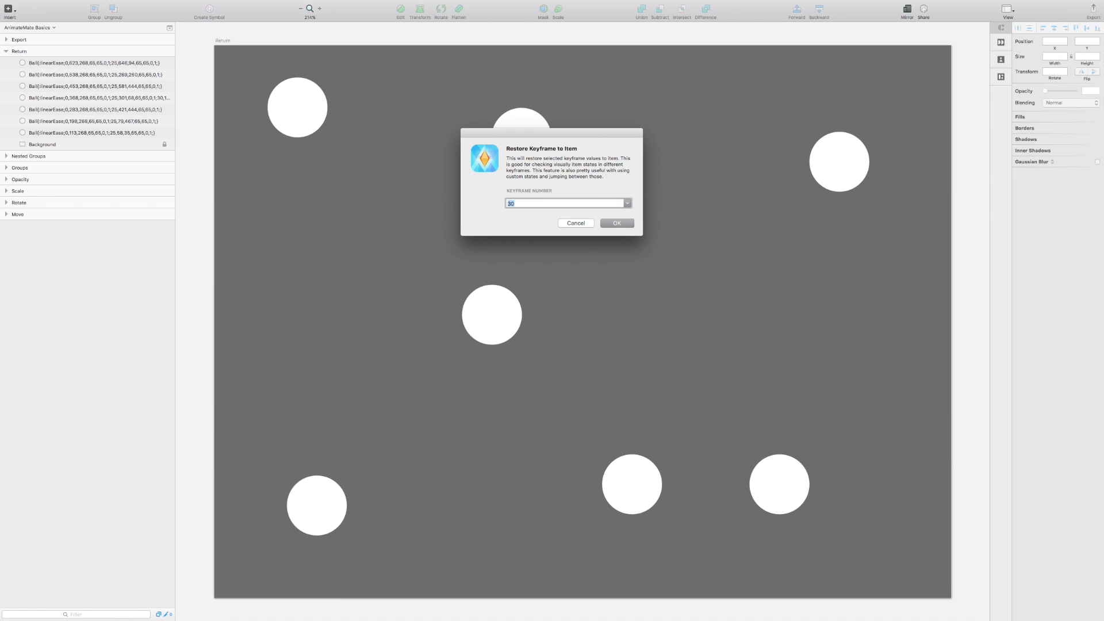
key(Return)
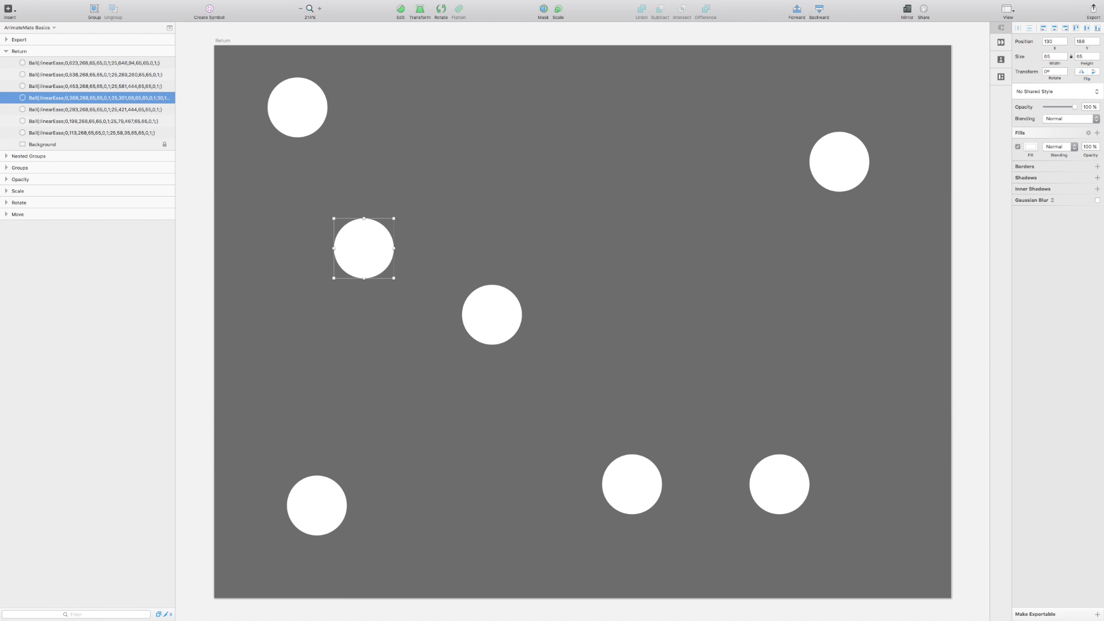
Step: Delete all the balls and draw a square about 105 px wide in the upper part of the Return artboard
key(super+a)
key(Delete)
key(r)
drag(343, 86, 438, 182)
Step: Draw a long thin bar beside the square's upper part and place two evenly spaced copies below it
key(r)
drag(447, 86, 821, 104)
drag(633, 95, 633, 125)
key(super+d)
drag(633, 208, 508, 69)
key(shift+Down)
Step: Group the square with its three bars, and place a copy of the group in the artboard's lower half
key(Escape)
key(super+a)
key(super+g)
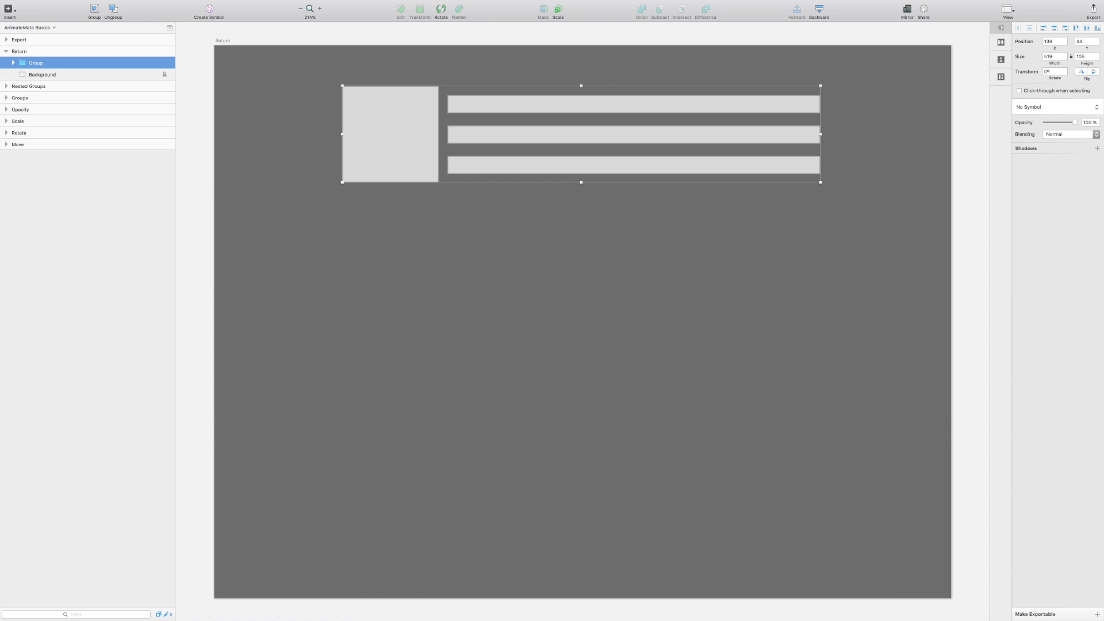
drag(581, 135, 583, 413)
Step: Draw a rectangle about 515 × 170 px between the two groups, and shift the whole layout toward the artboard's centre
key(Escape)
key(r)
drag(344, 193, 818, 349)
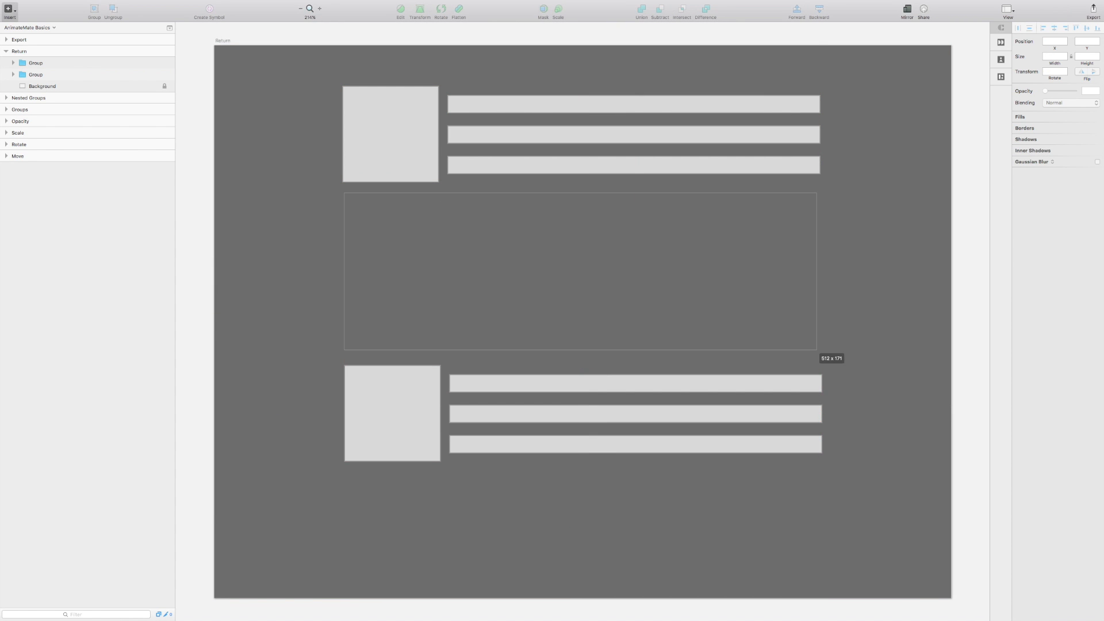
key(Escape)
key(super+a)
drag(698, 301, 710, 337)
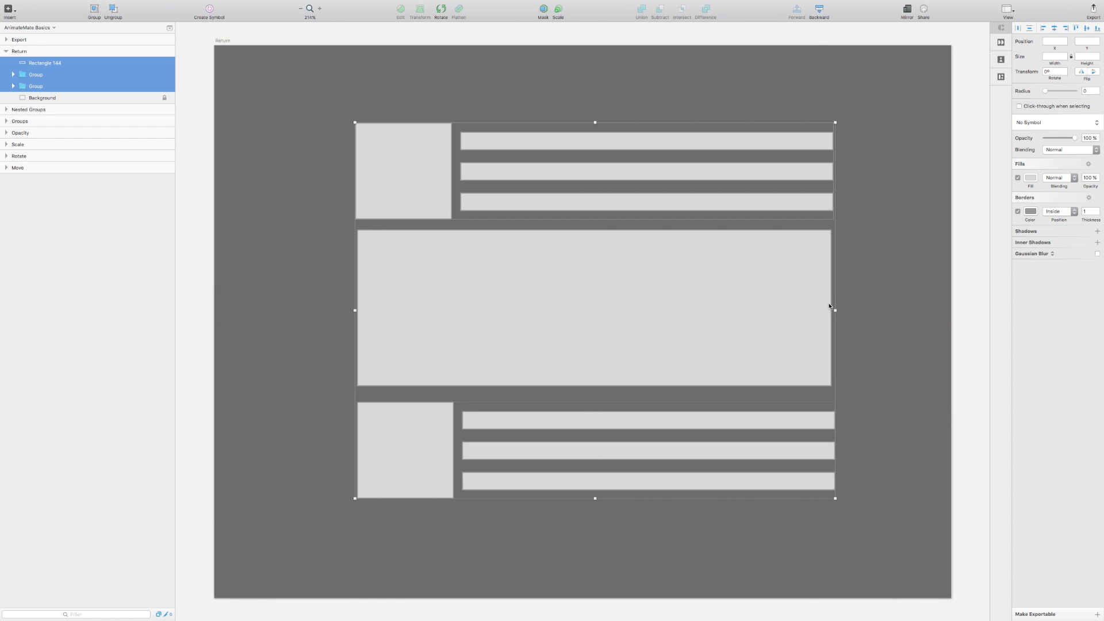
Step: Create a linearEase keyframe 0 for the large rectangle and both groups
key(ctrl+alt+n)
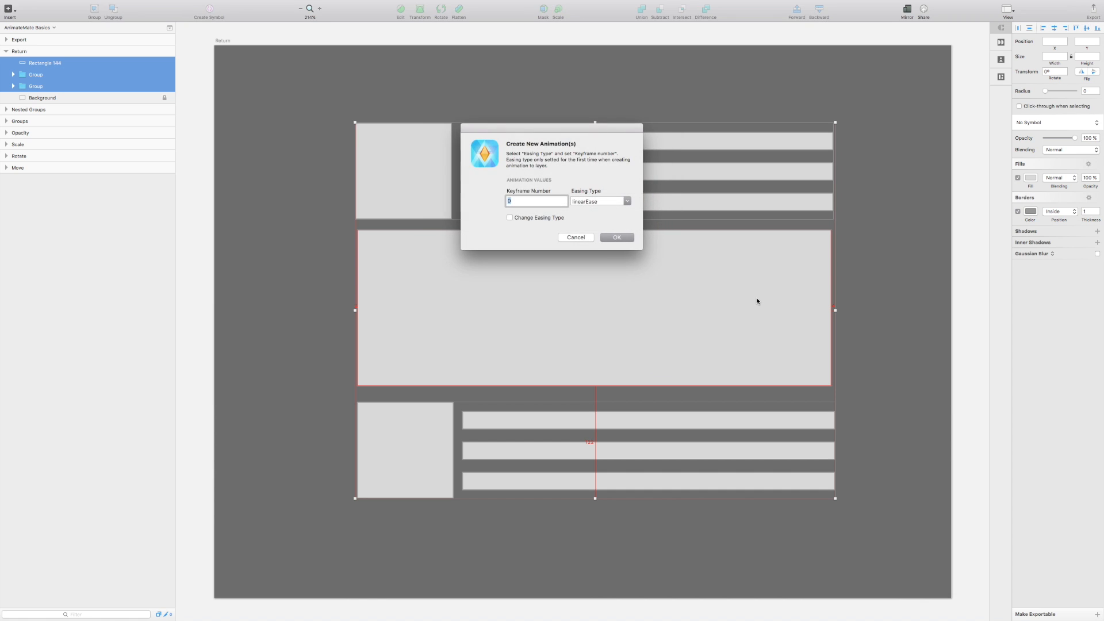
key(Return)
key(Escape)
Step: Rearrange the layout so the large rectangle sits on top with the two groups stacked below it
drag(594, 307, 594, 200)
key(Escape)
drag(355, 172, 355, 347)
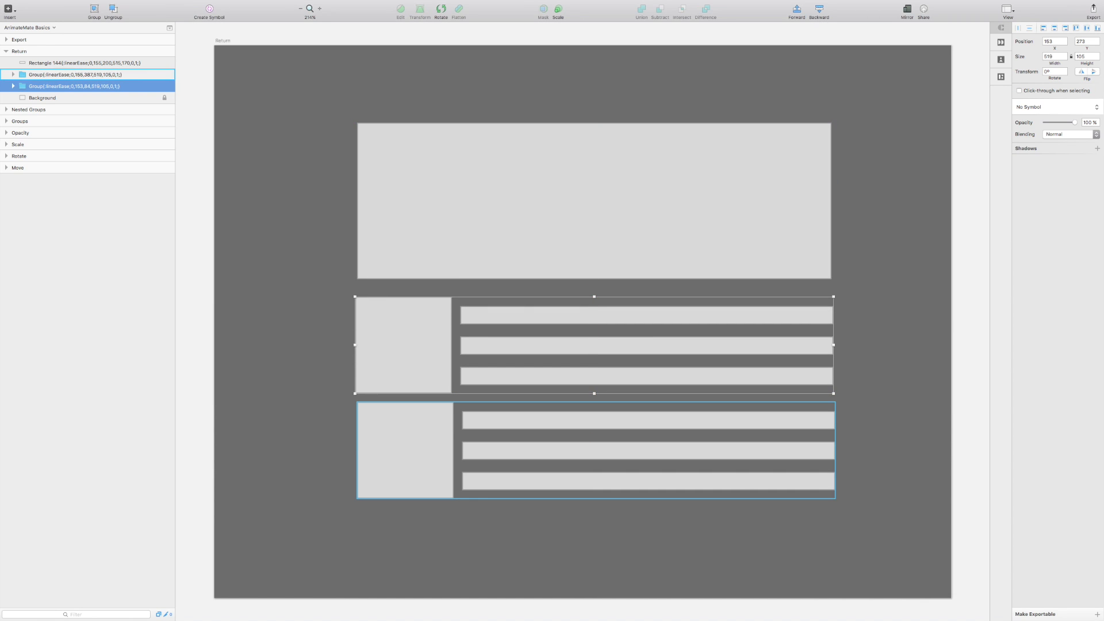
drag(405, 449, 405, 465)
Step: Record the current arrangement of the large rectangle and both groups as keyframe 1
drag(319, 164, 509, 458)
key(ctrl+alt+k)
text(1)
key(Return)
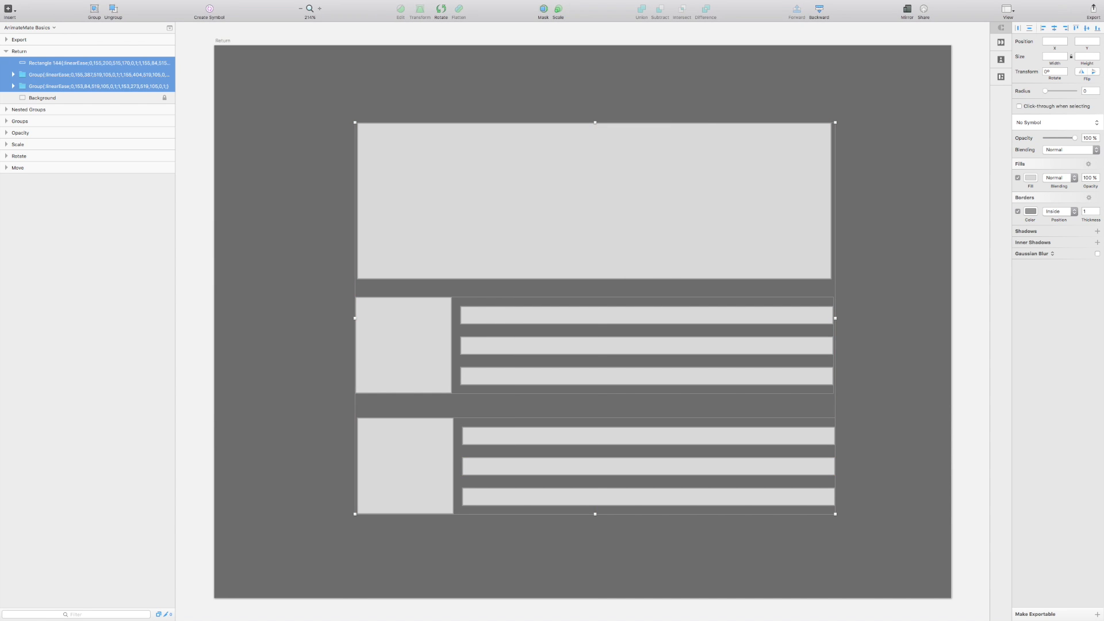
Step: Rearrange the layout with the two groups stacked in swapped order above and the large rectangle at the bottom
drag(404, 465, 405, 61)
shift+click(404, 345)
shift+click(593, 200)
drag(594, 201, 593, 319)
drag(594, 319, 594, 519)
drag(405, 429, 405, 261)
drag(594, 519, 594, 442)
Step: Record the arrangement with the large rectangle at the bottom as another keyframe for all three items, and deselect them
drag(302, 194, 564, 481)
key(ctrl+alt+k)
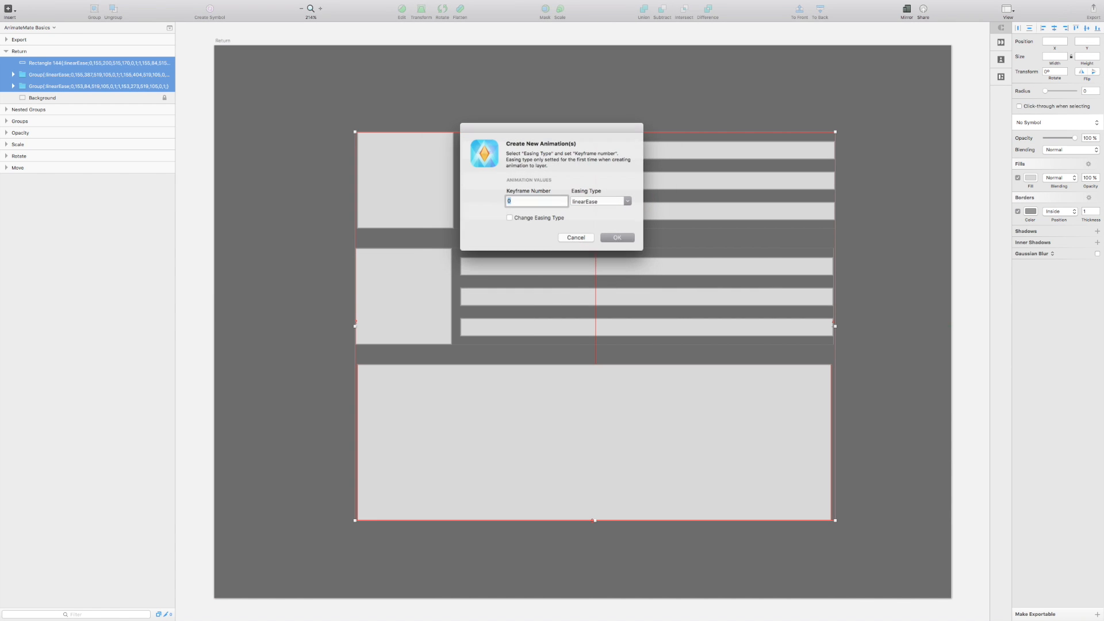
key(Return)
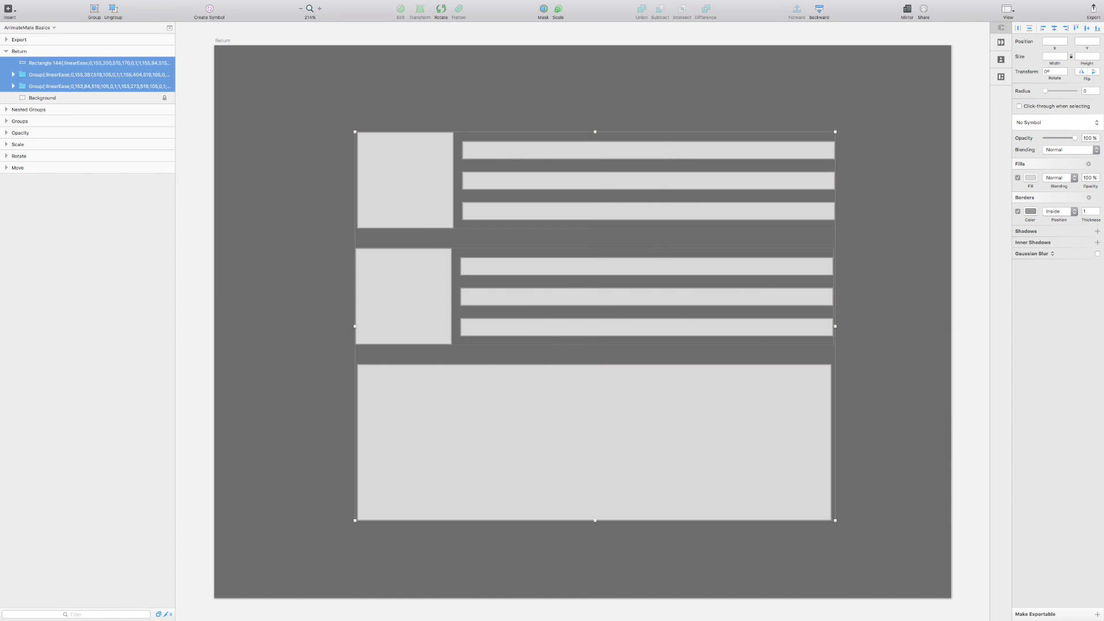
click(302, 193)
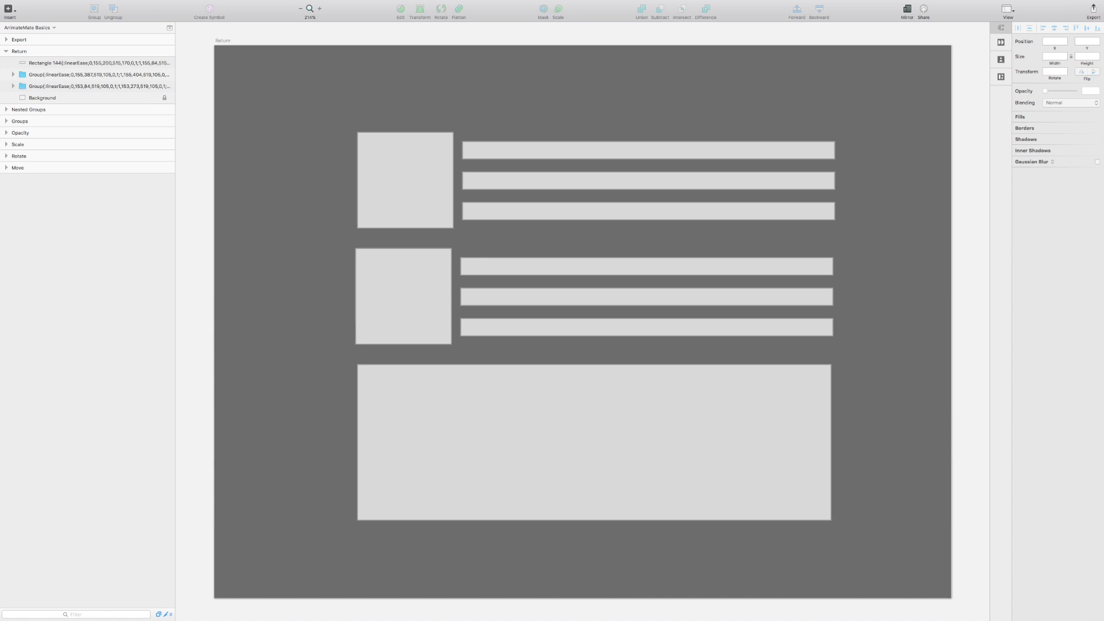
Step: Return the rectangle and both groups to keyframe 0, with the large rectangle between the two groups
click(404, 180)
key(Escape)
key(ctrl+alt+r)
key(Return)
key(Return)
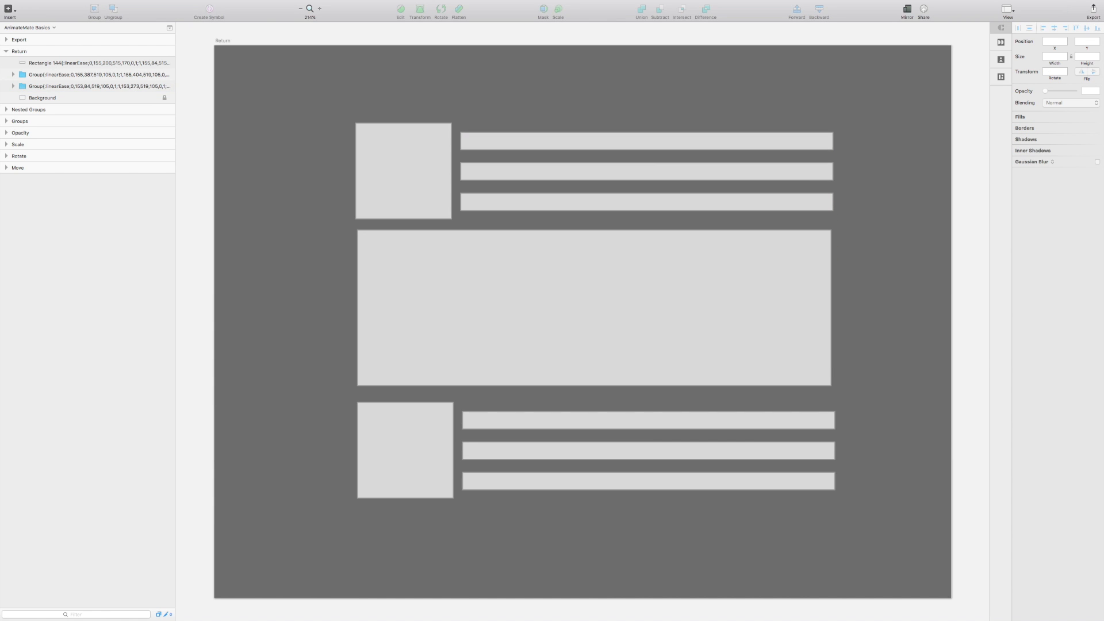
Step: Return all animated layers to keyframe 1, with the large rectangle above both groups
key(ctrl+alt+r)
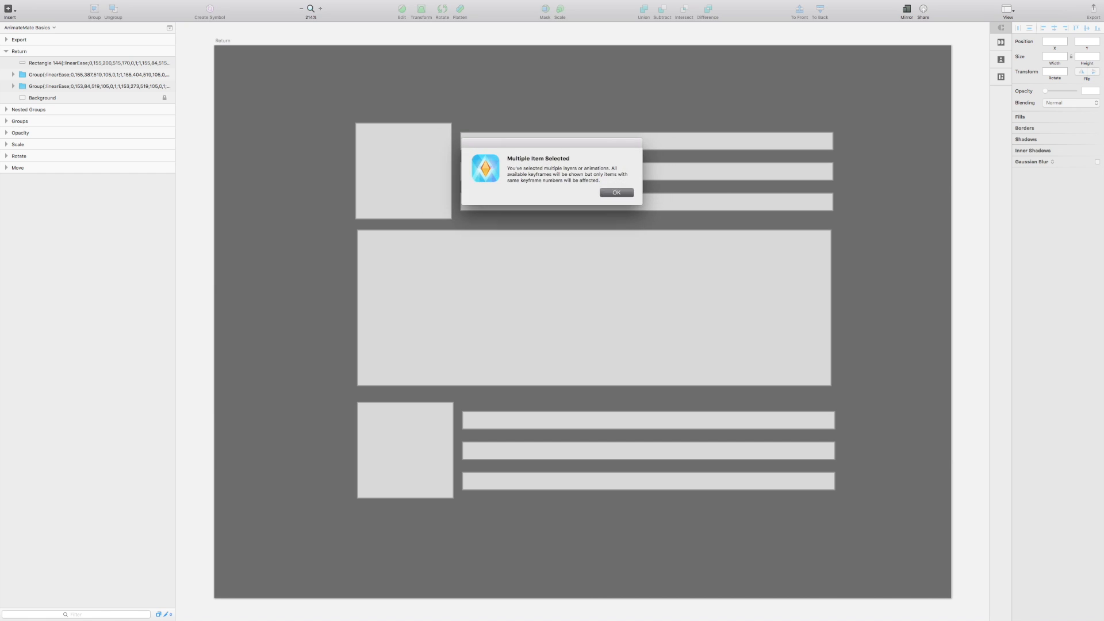
key(Return)
key(Down)
key(Return)
key(Return)
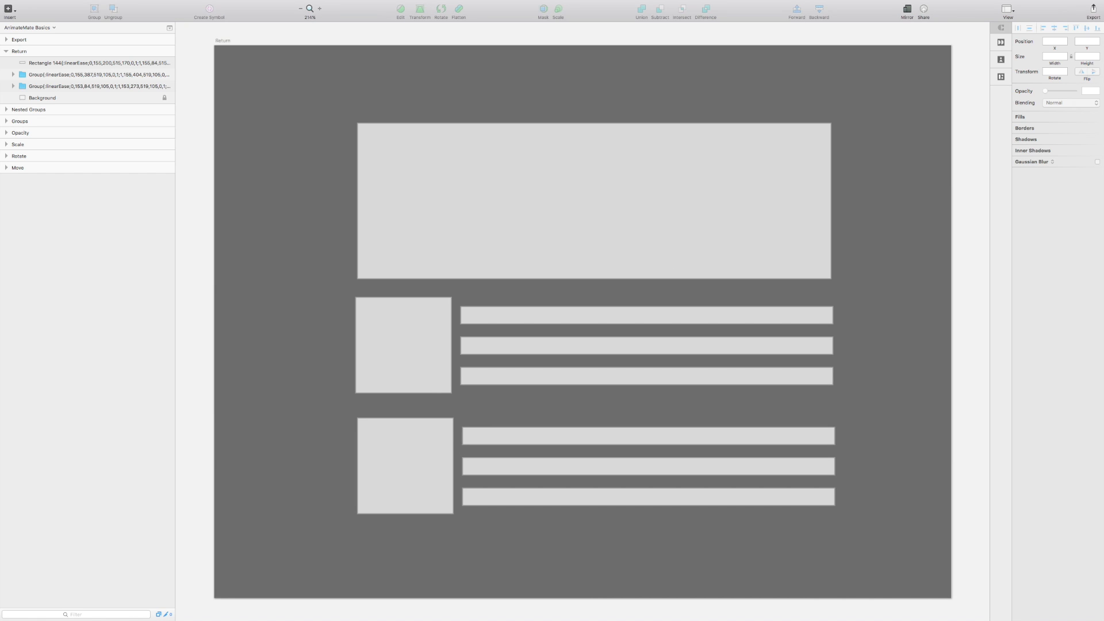
Step: Return all animated layers to the third stored keyframe, with the large rectangle below both groups
key(ctrl+alt+r)
key(Return)
key(Down)
key(Down)
key(Return)
key(Return)
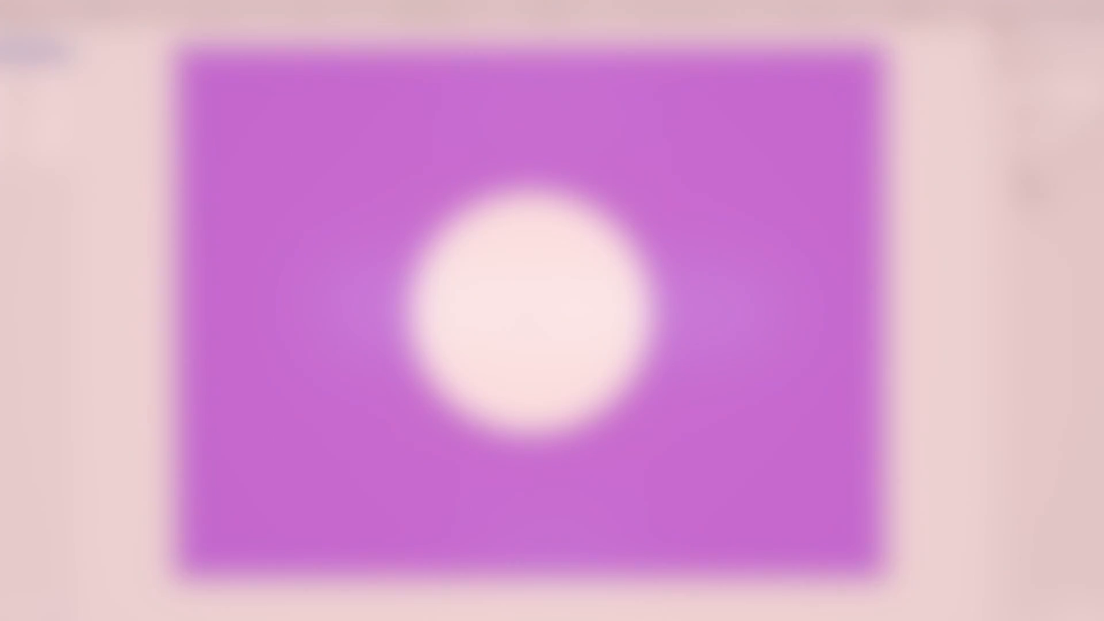
Step: Record the white ball's current state as keyframe 0 with easeInOutQuad easing
key(ctrl+alt+a)
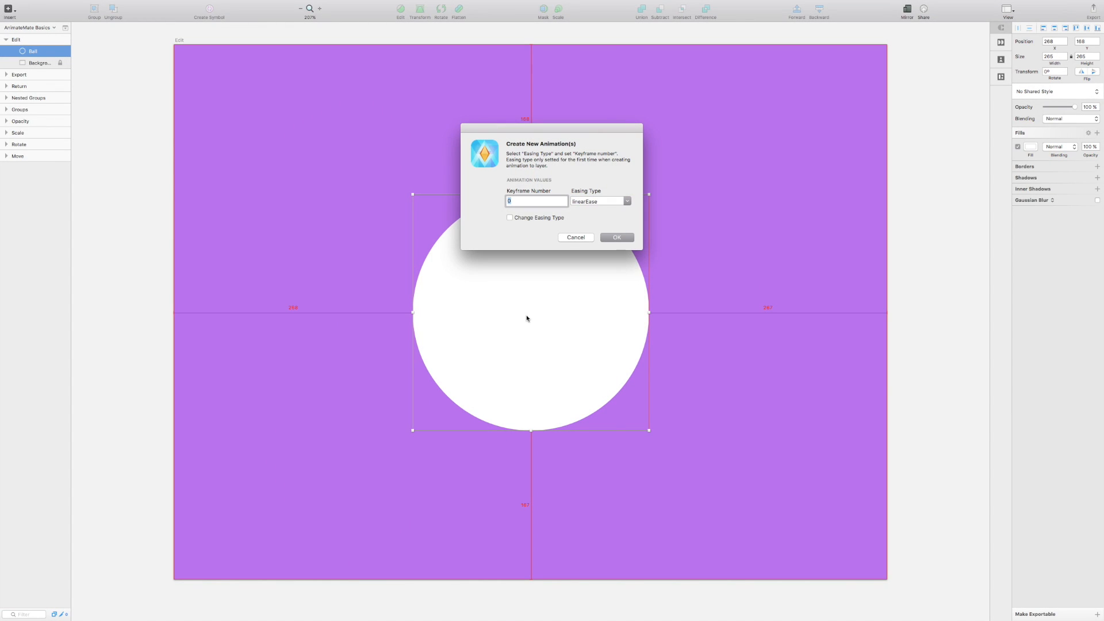
key(Tab)
key(Down)
key(Down)
key(Down)
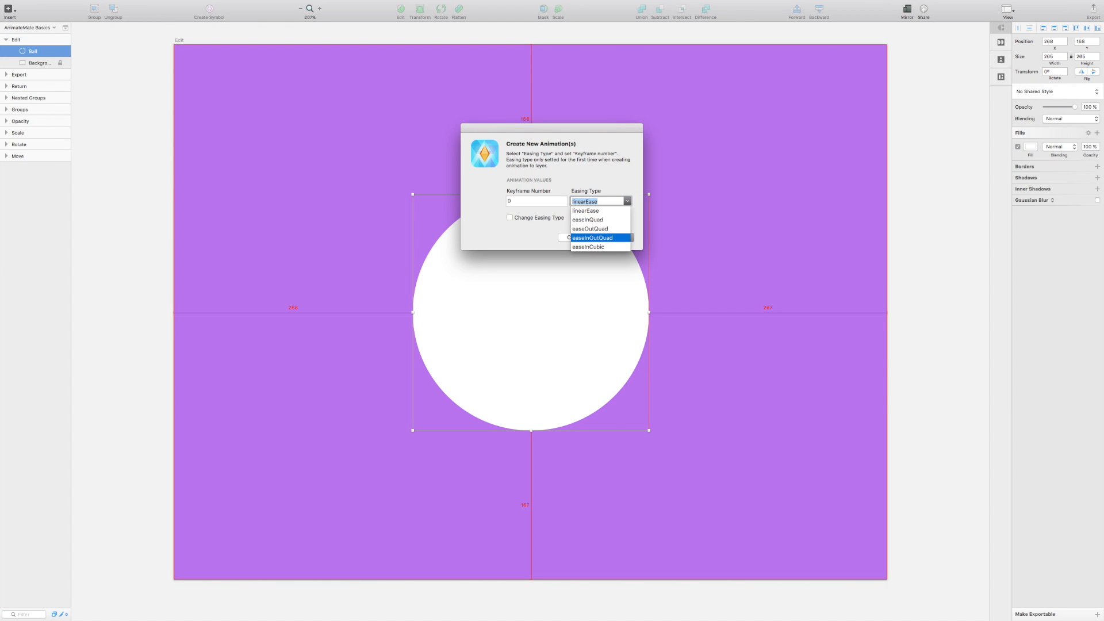
key(Return)
key(Return)
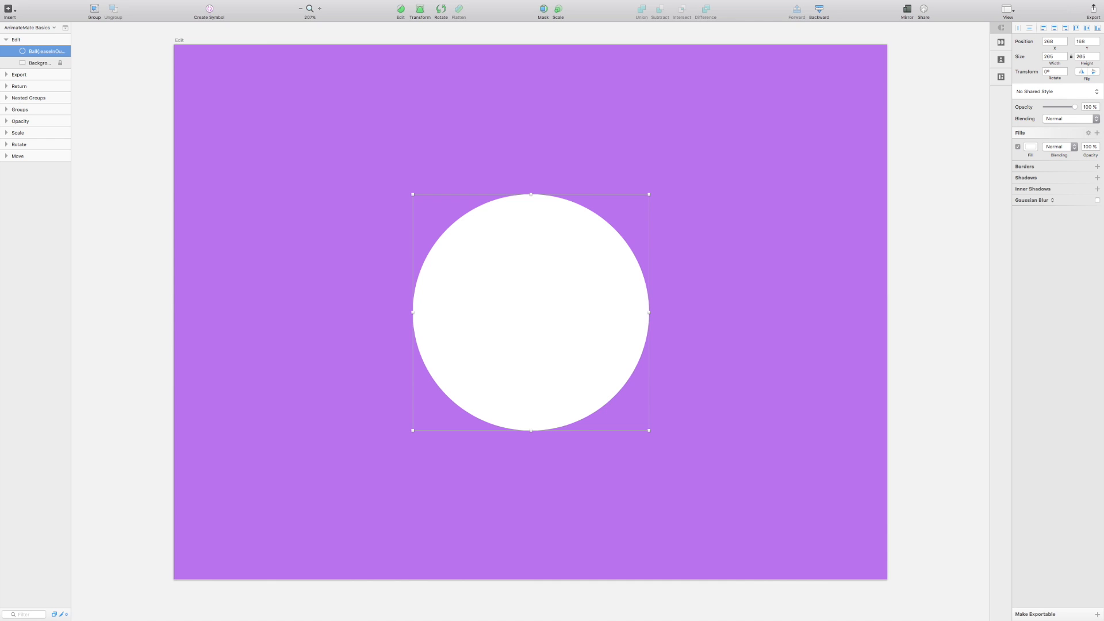
Step: Edit the ball's animation values by duplicating the keyframe block, giving the copy number 20 and opacity 0
click(197, 4)
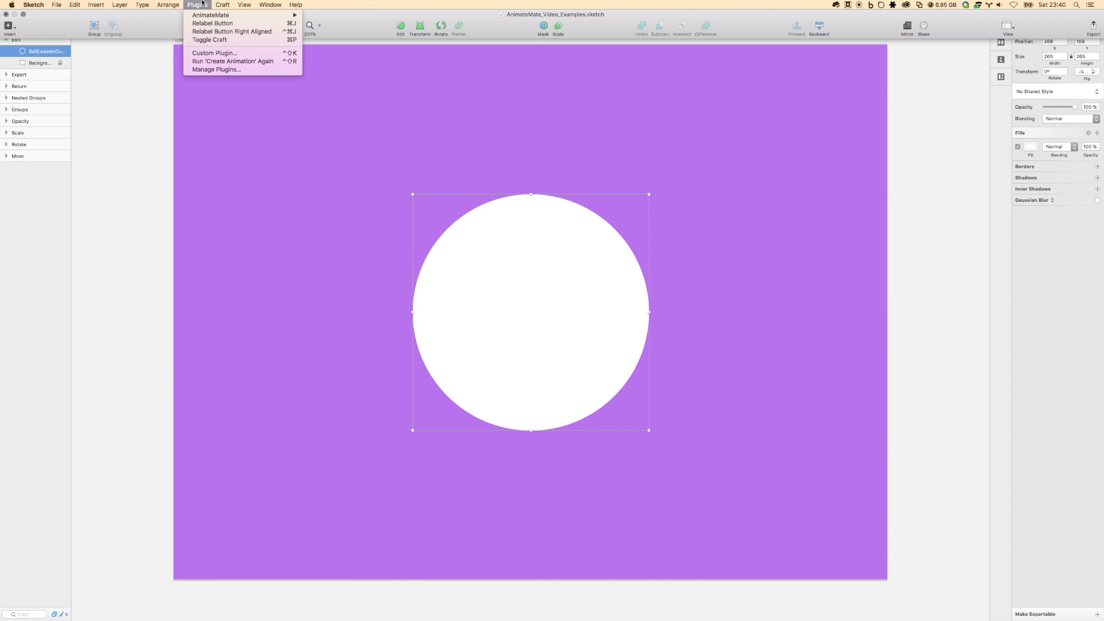
mouse_move(202, 14)
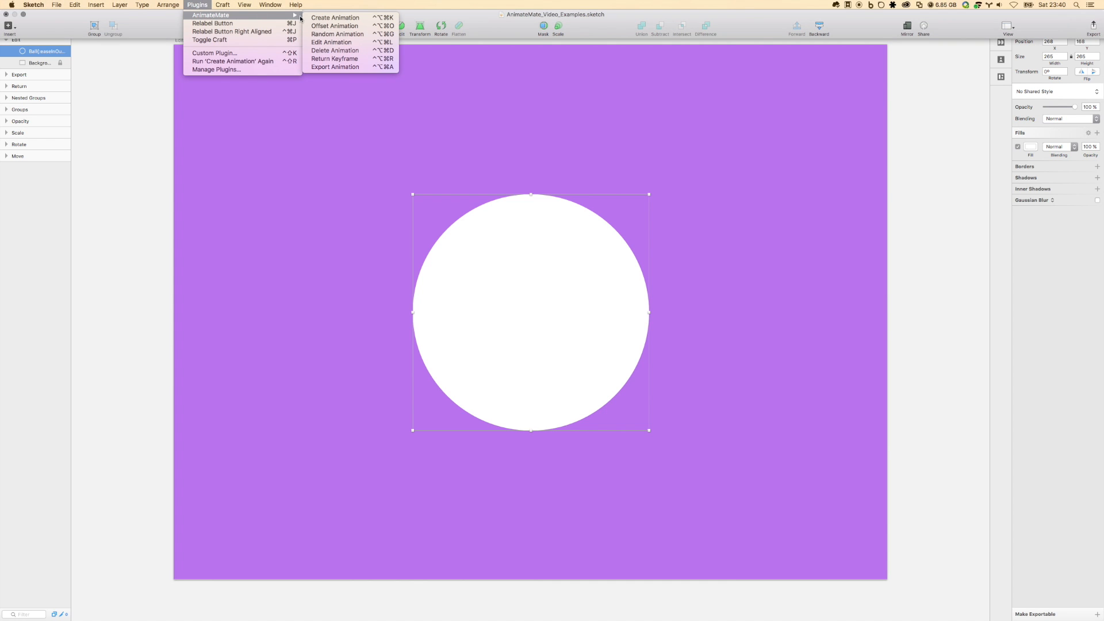
click(336, 43)
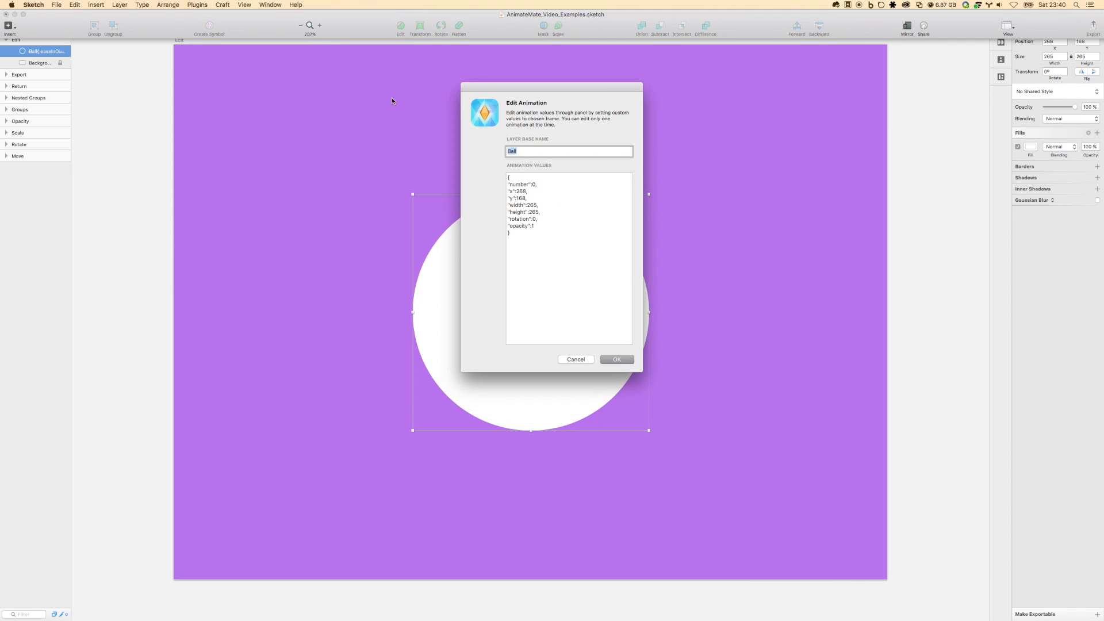
click(520, 151)
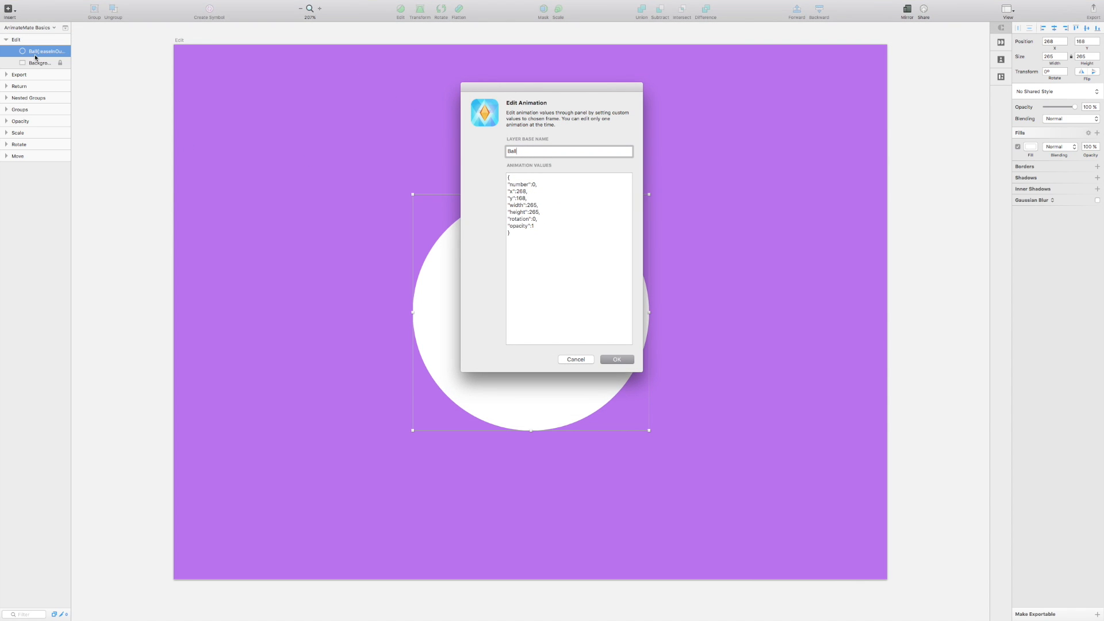
click(537, 193)
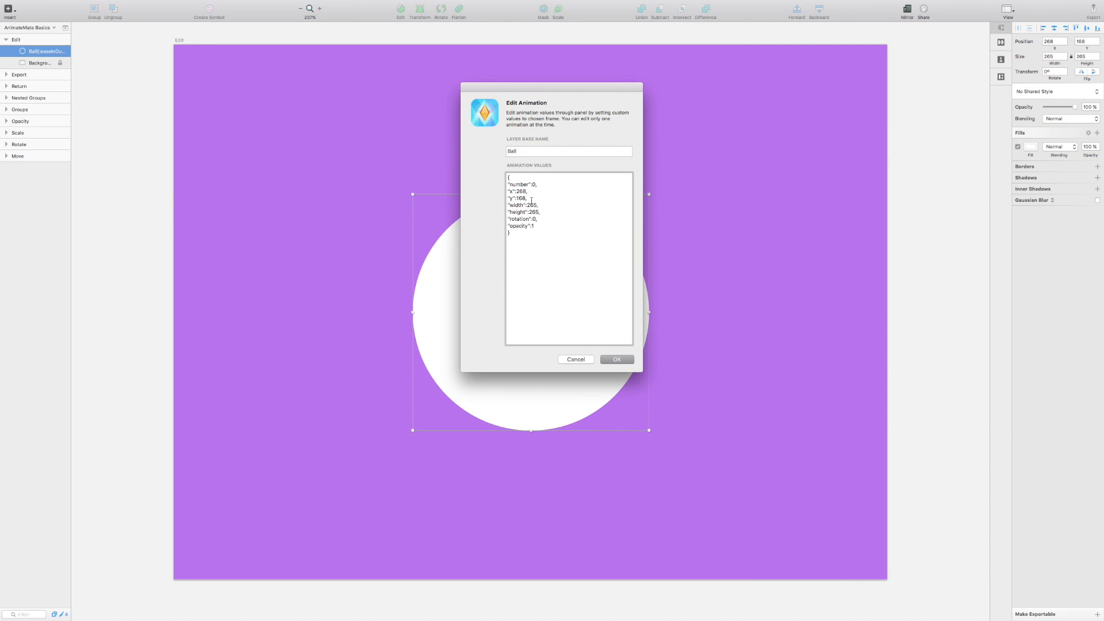
click(515, 236)
key(super+a)
key(super+c)
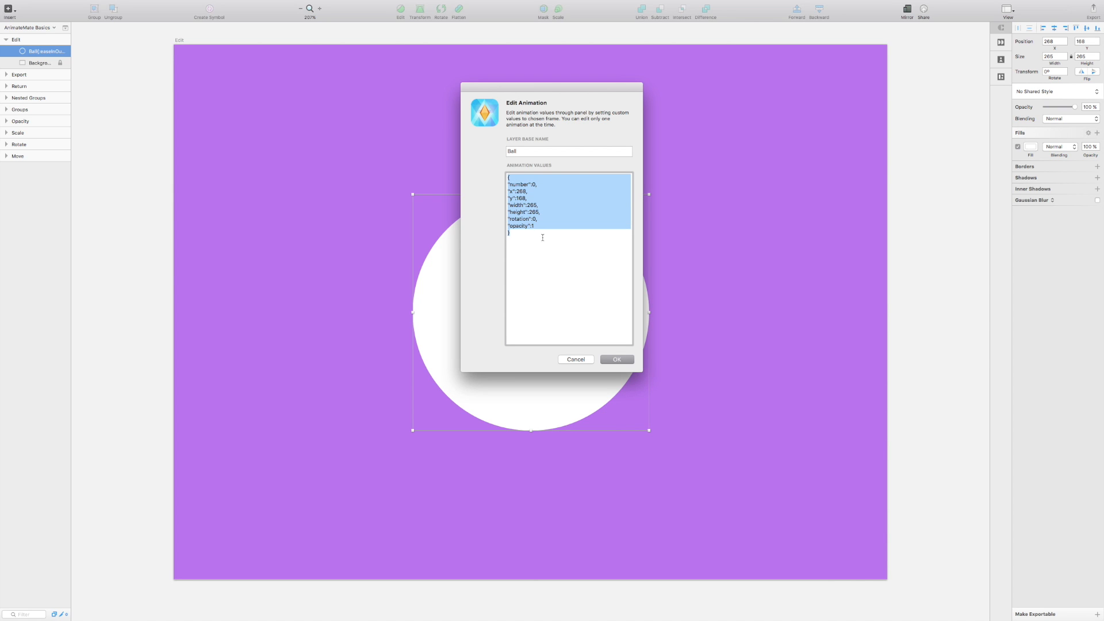
click(534, 234)
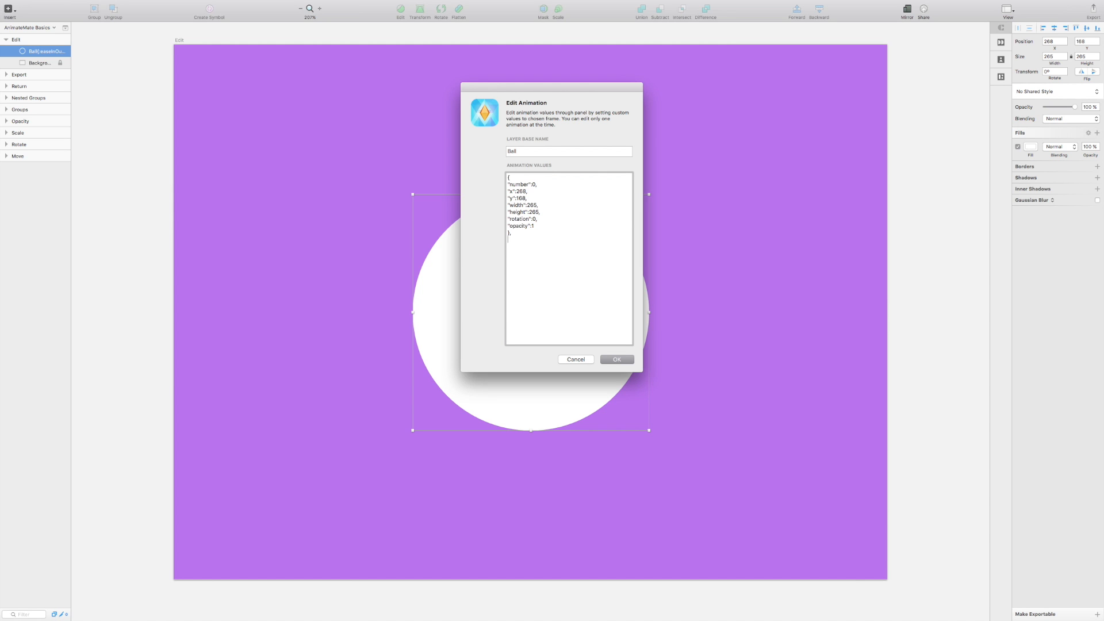
key(super+v)
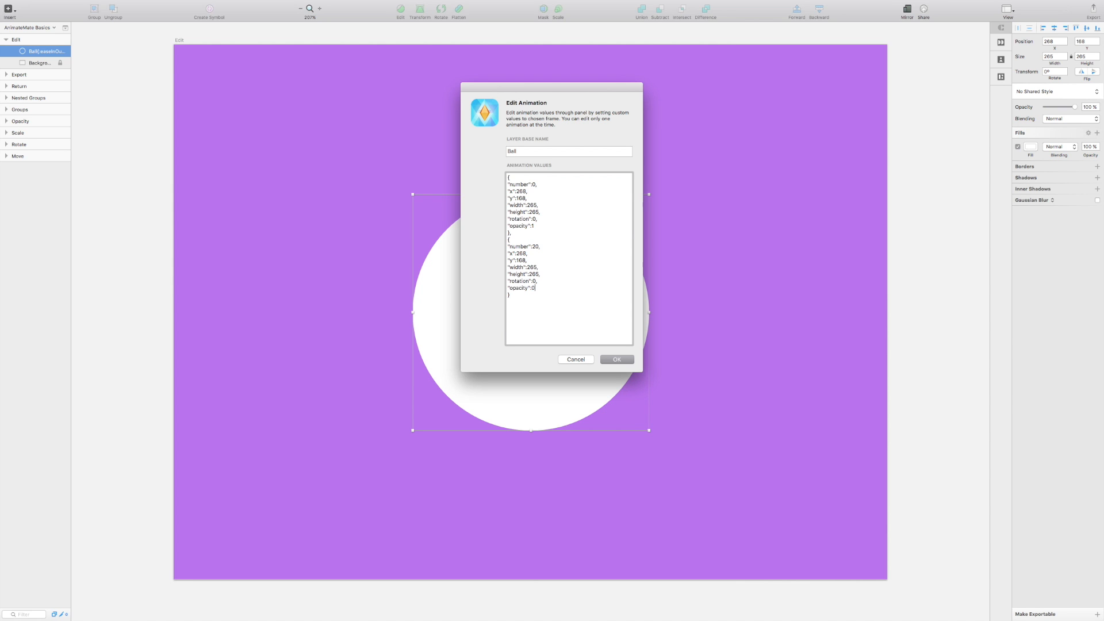
key(Return)
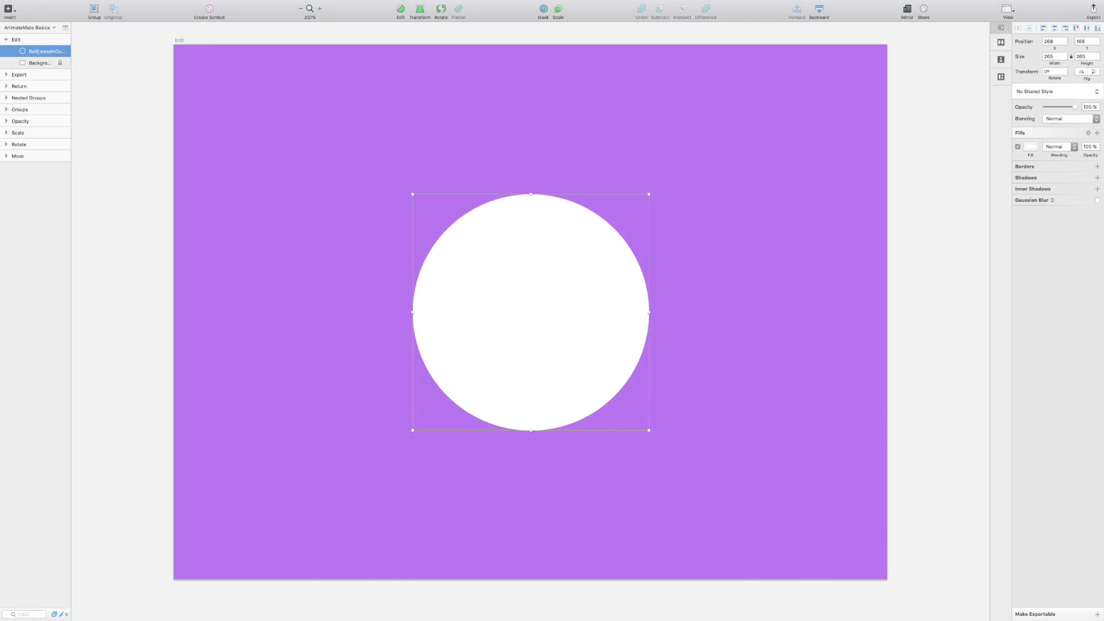
Step: Return the ball to one of its stored keyframes
key(ctrl+alt+r)
click(627, 203)
key(Return)
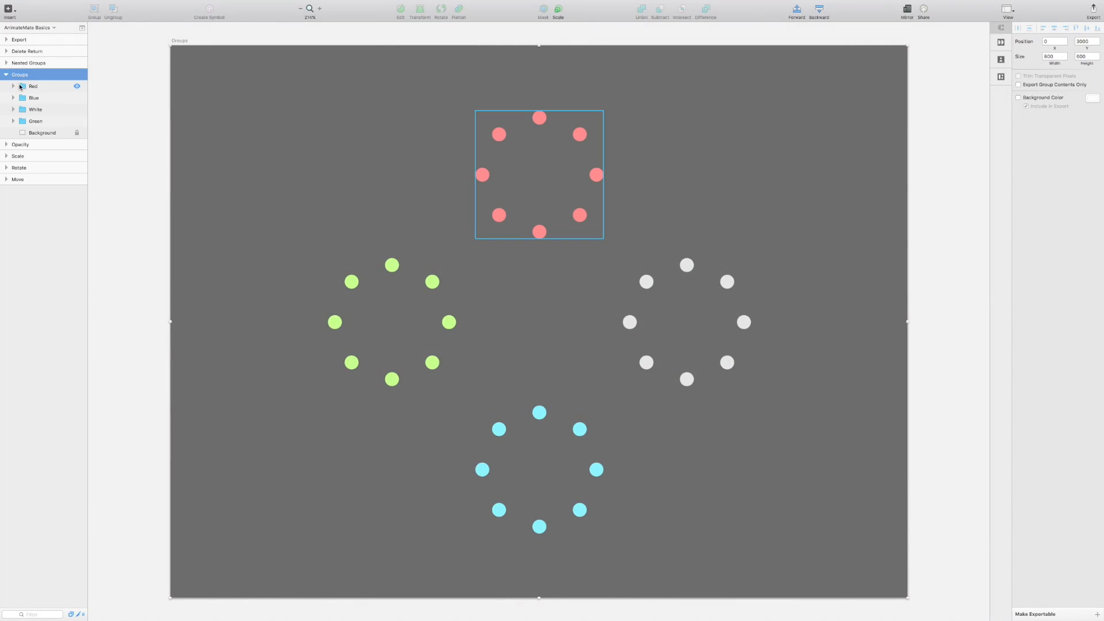
Step: Record keyframe 0 with Random Easing for the Red, Blue, White and Green groups on the Groups artboard
click(26, 98)
click(28, 109)
click(30, 121)
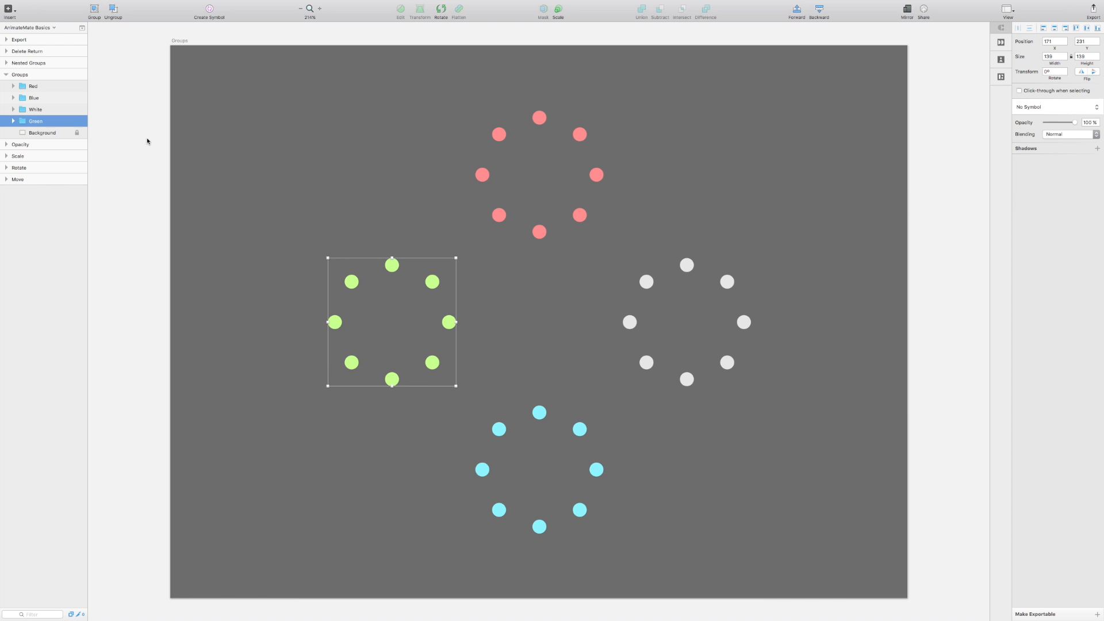
click(11, 121)
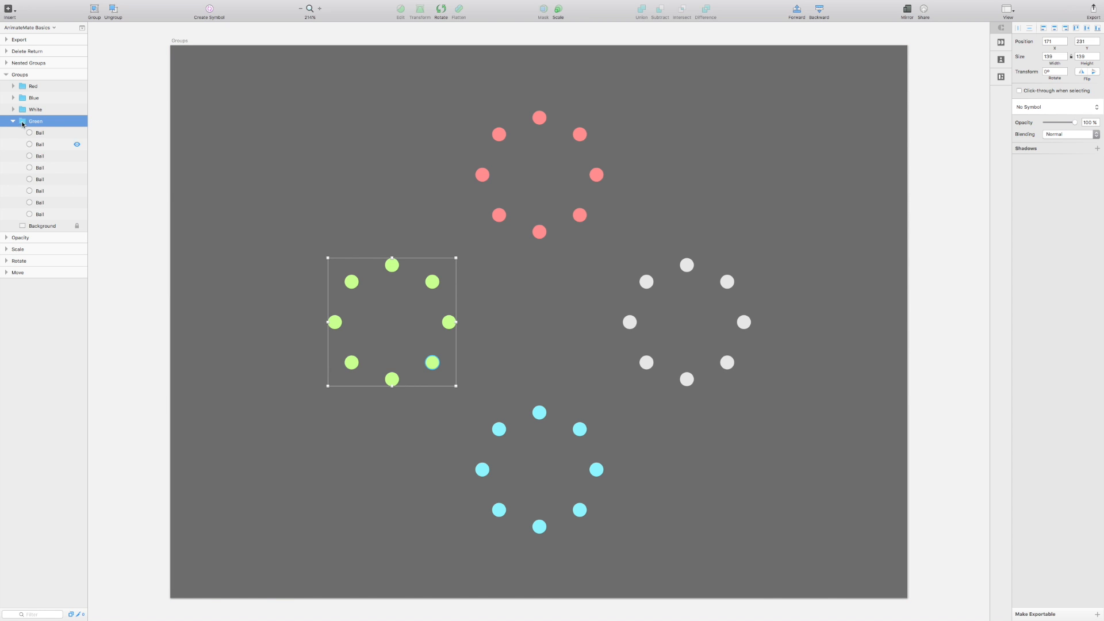
click(13, 121)
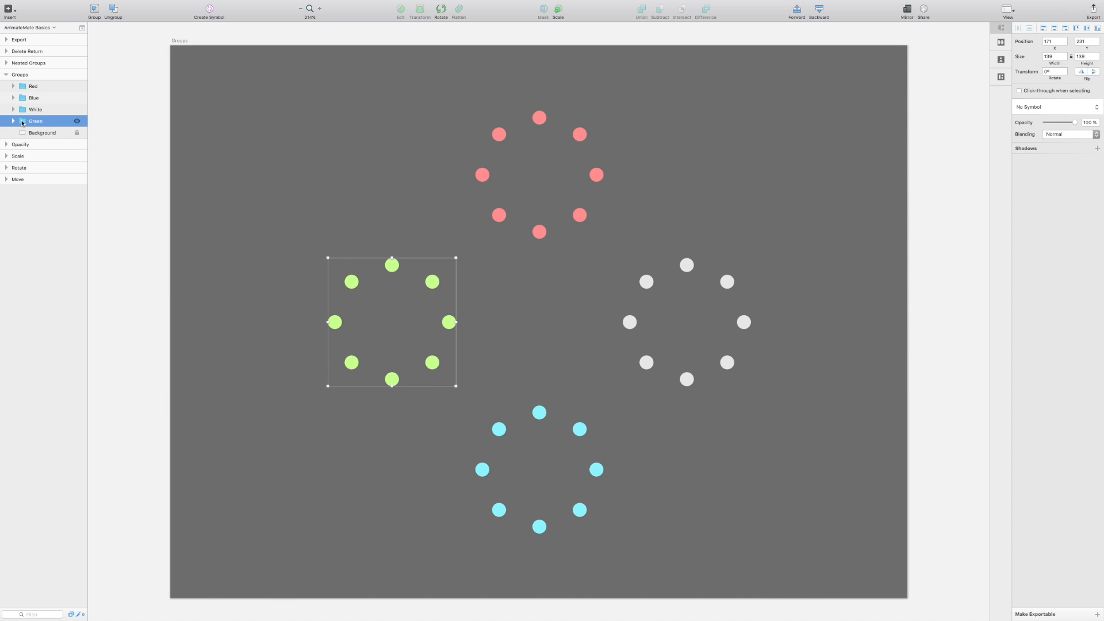
shift+click(39, 88)
key(alt)
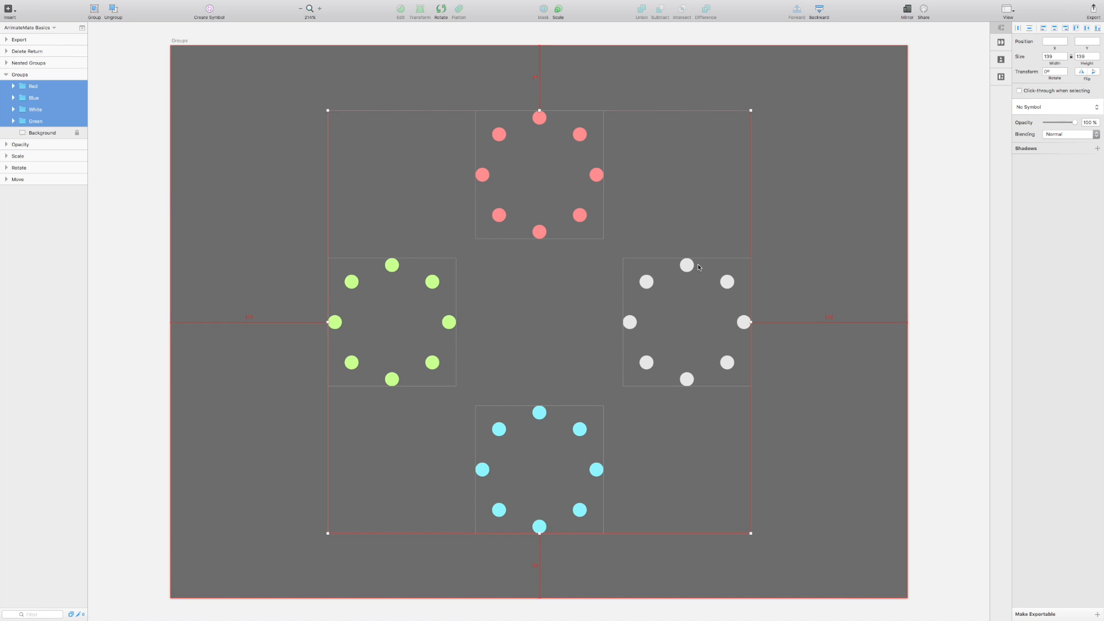
key(ctrl+alt+n)
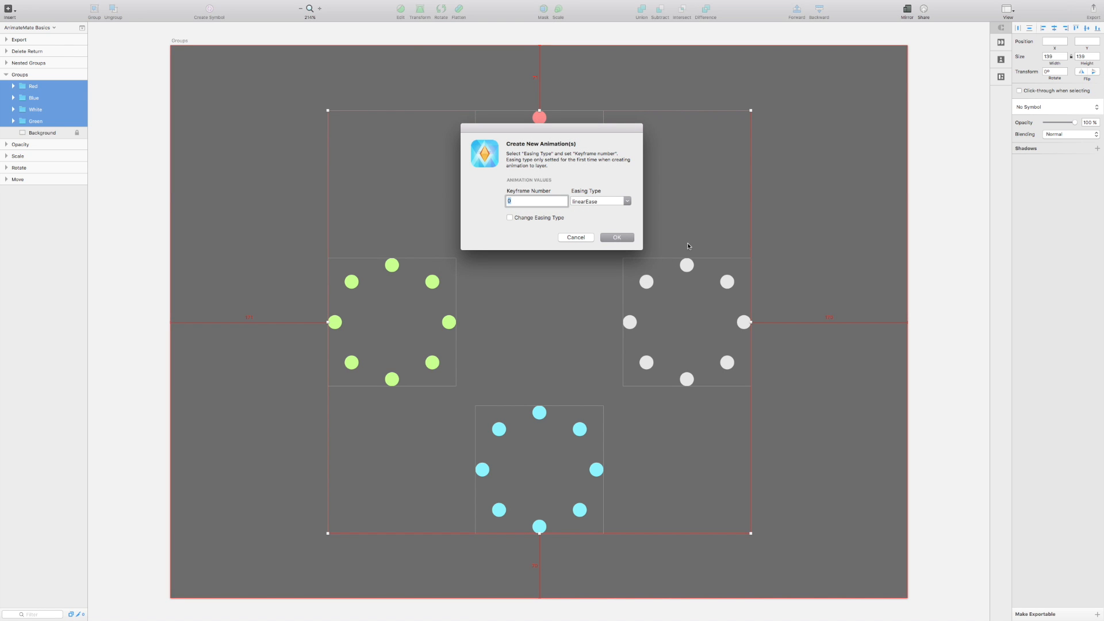
click(627, 201)
scroll(603, 223, down, 5)
scroll(603, 224, down, 3)
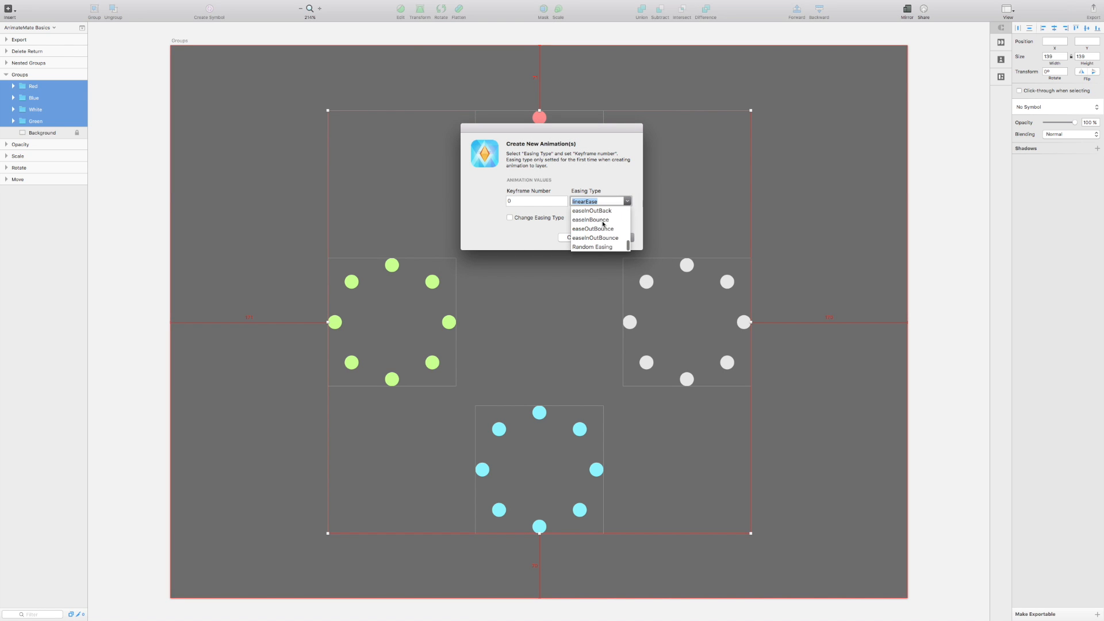
click(592, 247)
click(537, 200)
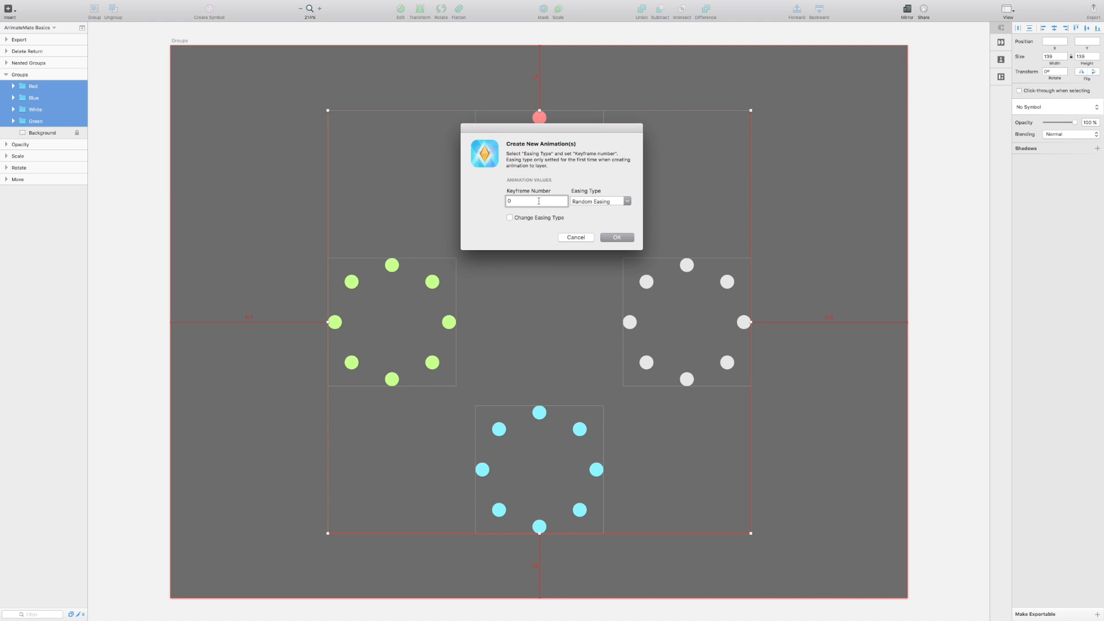
click(617, 238)
Step: Rotate the four coloured groups to 359° and record that state as keyframe 25
click(1056, 69)
text(359)
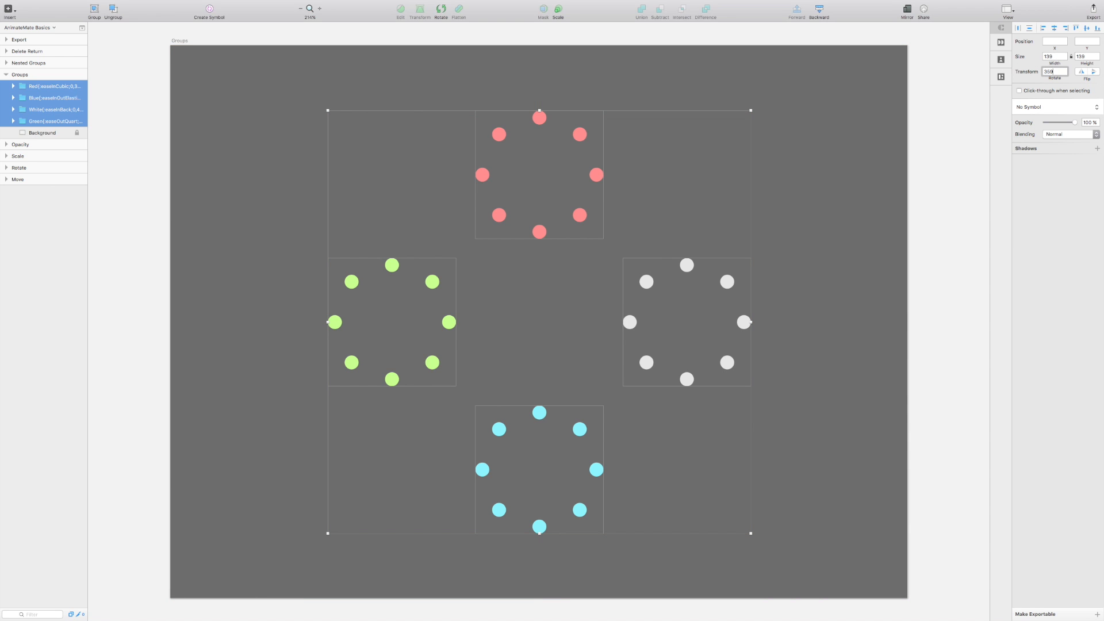
key(Return)
key(ctrl+shift+n)
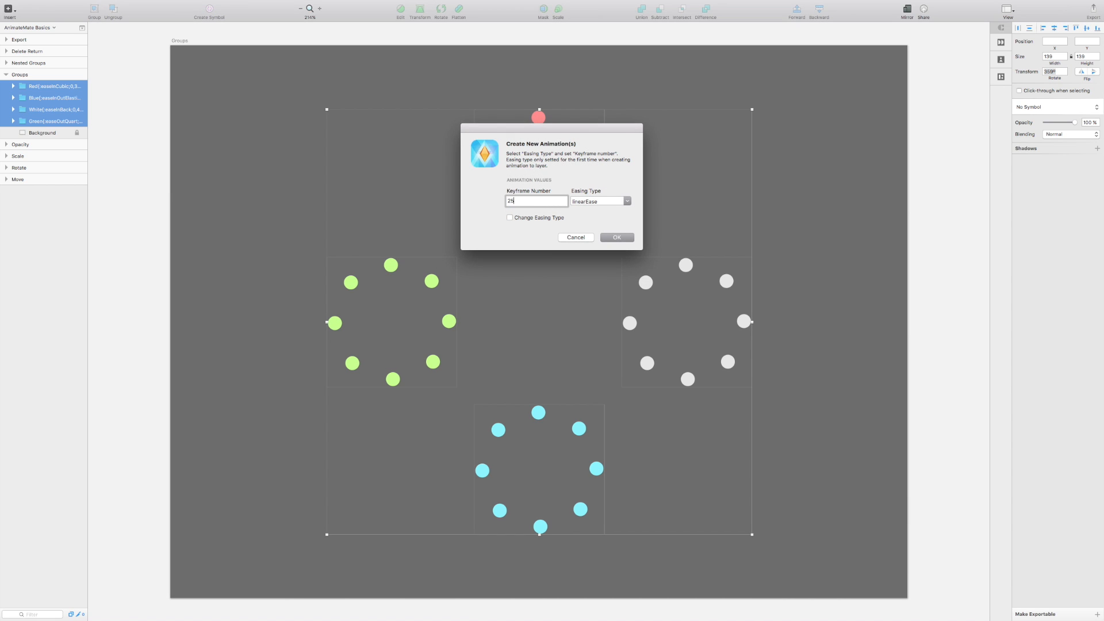
key(Return)
key(Escape)
Step: Export the Groups artboard's animation as a looping GIF, without the PNG sequence
key(ctrl+shift+e)
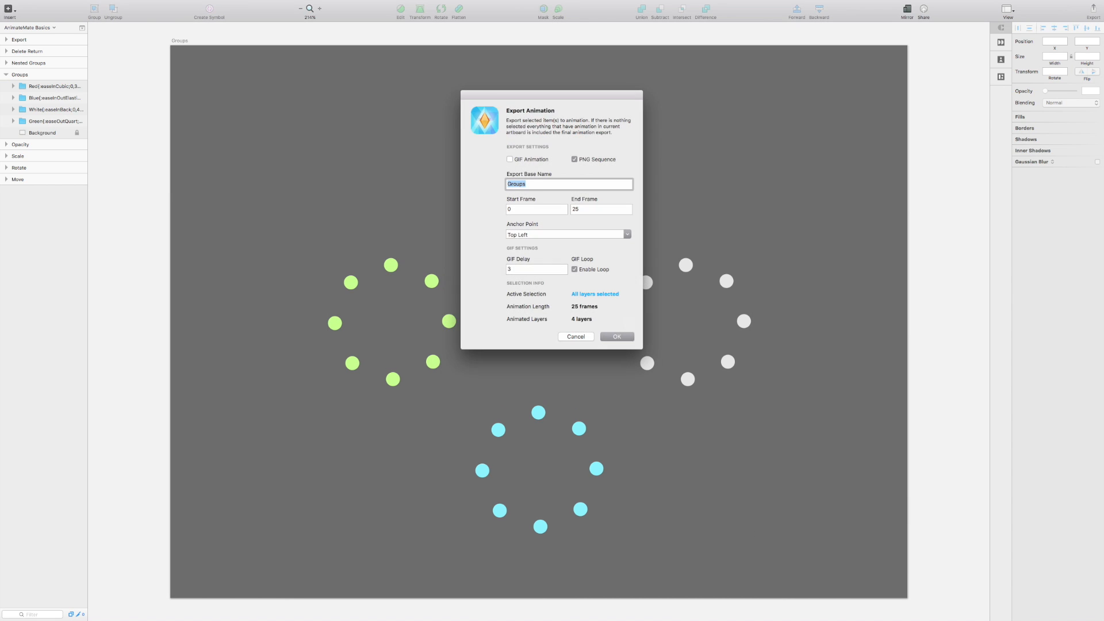
click(509, 159)
click(574, 160)
double_click(575, 209)
text(24)
key(Return)
key(Return)
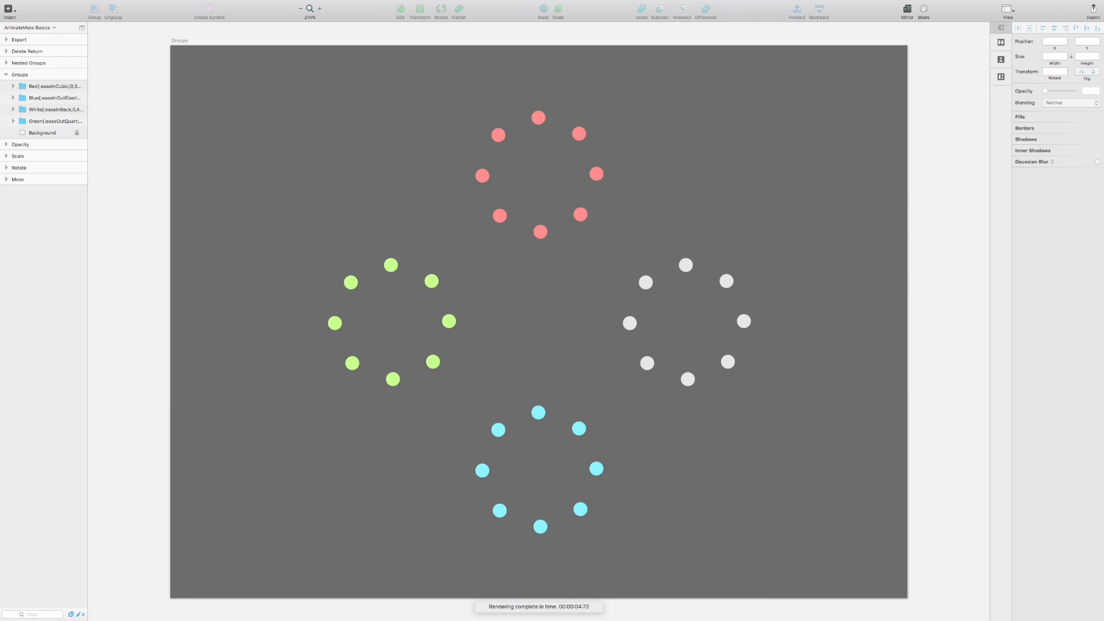
Step: Switch to the desktop and preview the exported Groups GIF
key(ctrl+Left)
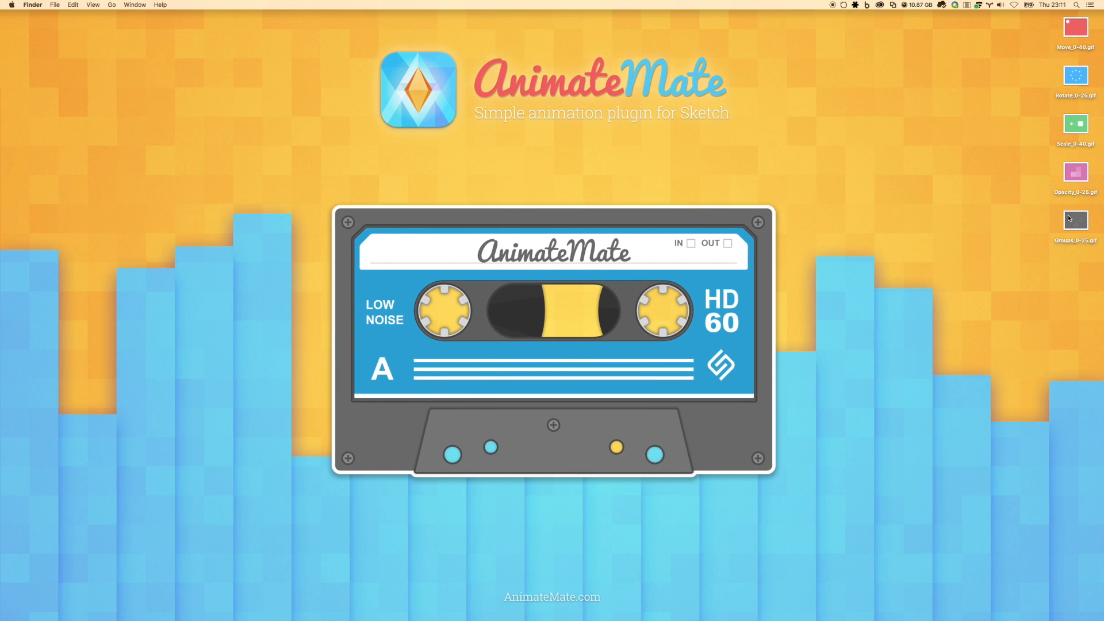
click(1068, 218)
key(space)
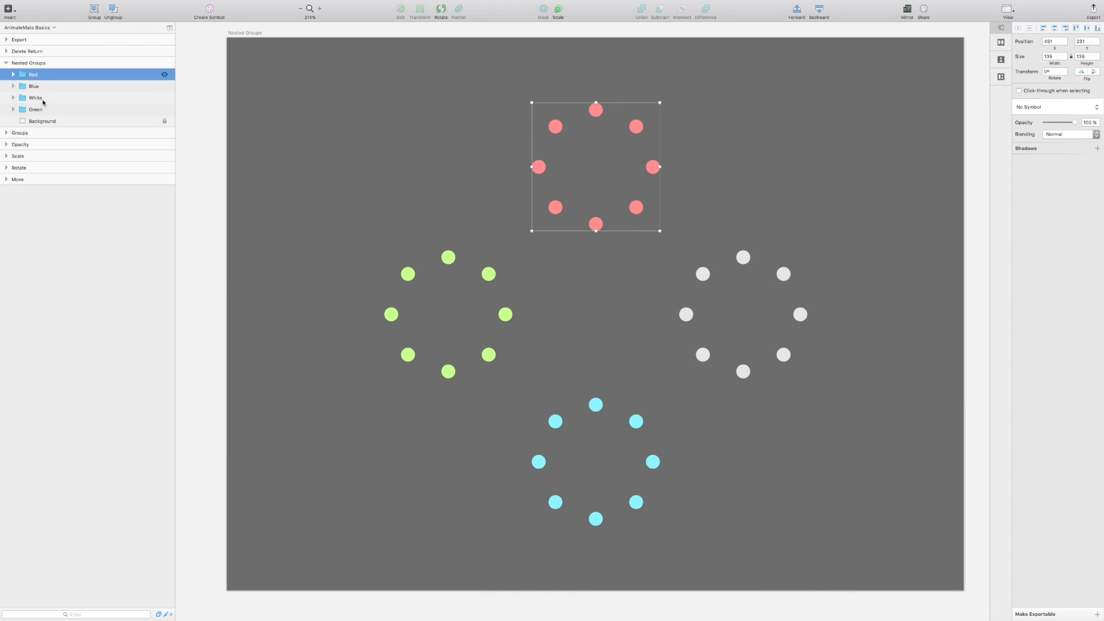
Step: Record keyframe 0 with linearEase for the Red, Blue, White and Green groups on the Nested Groups artboard
shift+click(132, 109)
key(alt)
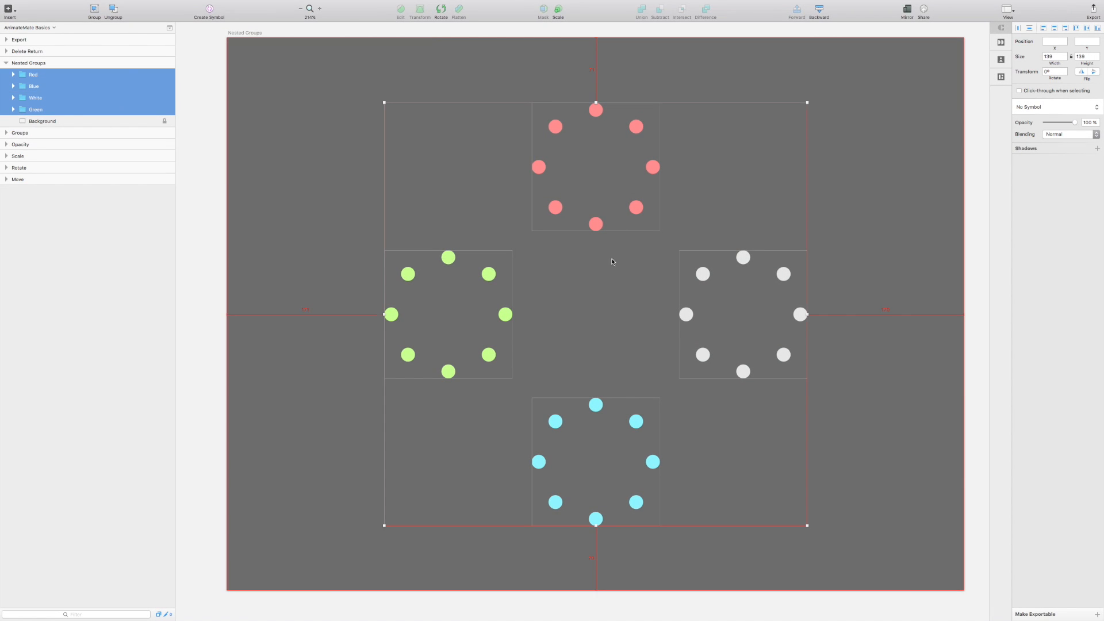
key(ctrl+alt+c)
key(Return)
Step: Set the four nested groups' rotation to 359° and record keyframe 25 for them
click(1053, 72)
text(359)
key(Return)
key(ctrl+alt+c)
text(25)
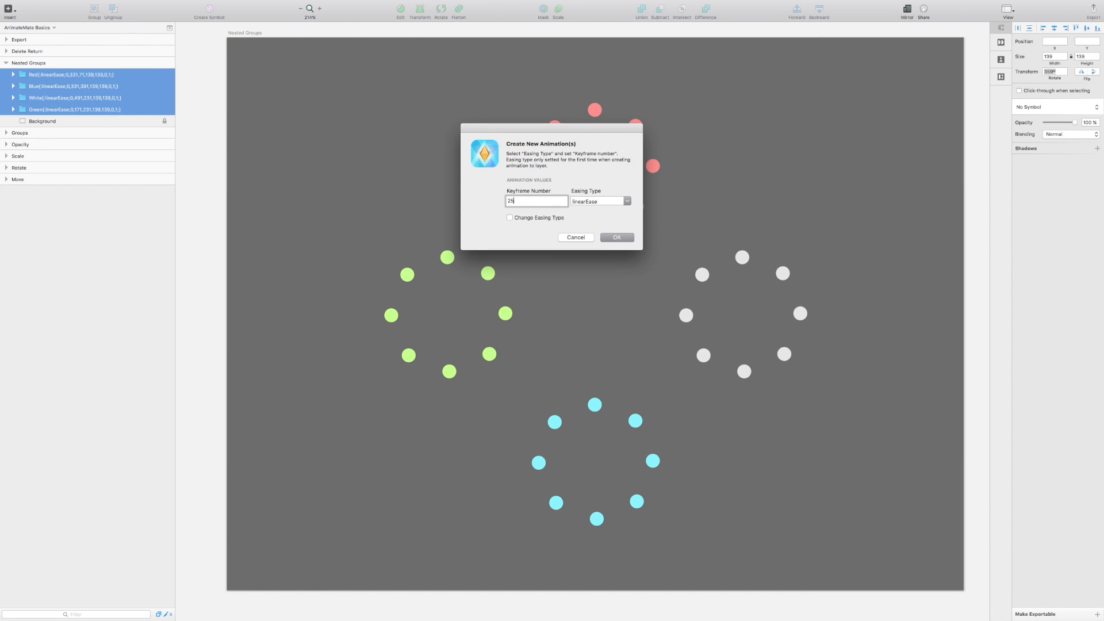
key(Return)
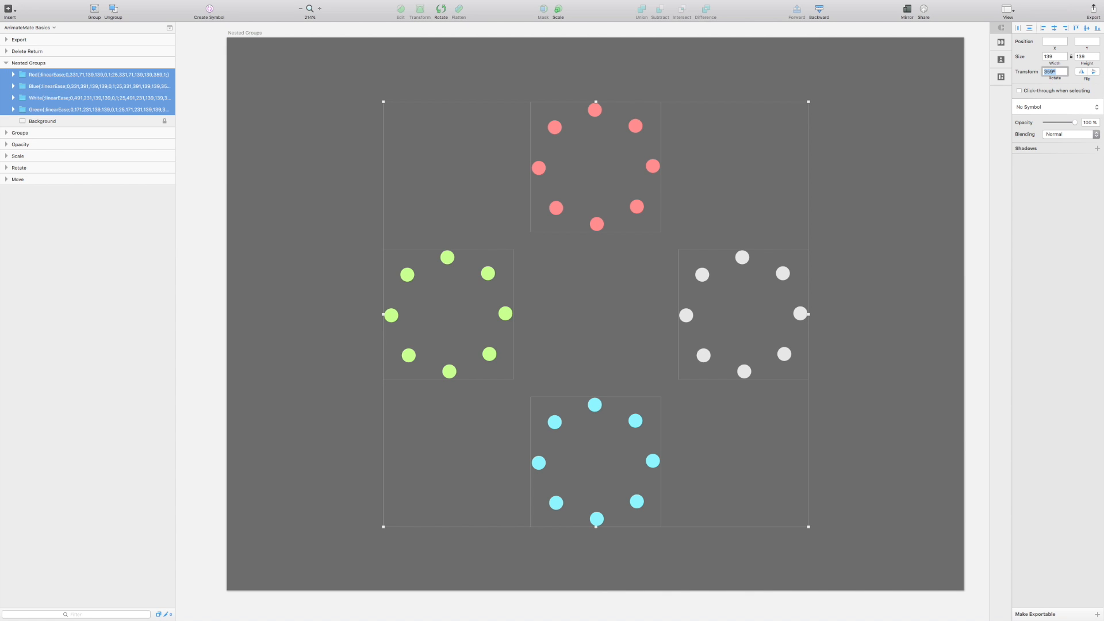
Step: Combine the four coloured groups into one group and record its keyframe 0 with linearEase
key(Escape)
key(ctrl+a)
key(ctrl+g)
drag(808, 101, 832, 154)
key(super+z)
key(ctrl+alt+a)
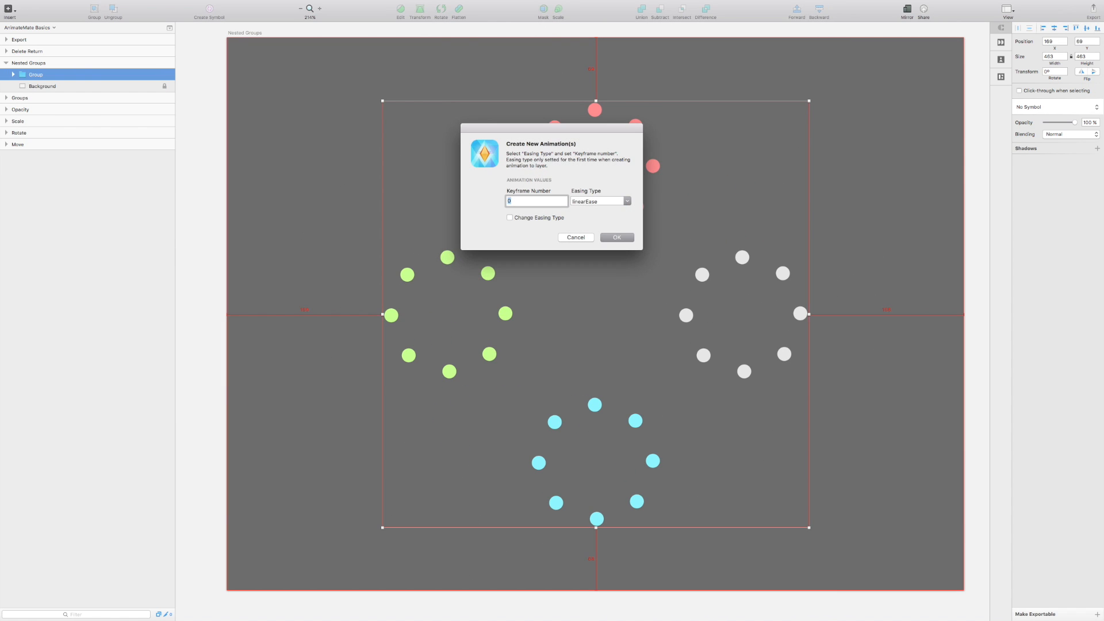
key(Return)
Step: Set the combined group's rotation to 180° and record keyframe 25 for it
click(1055, 72)
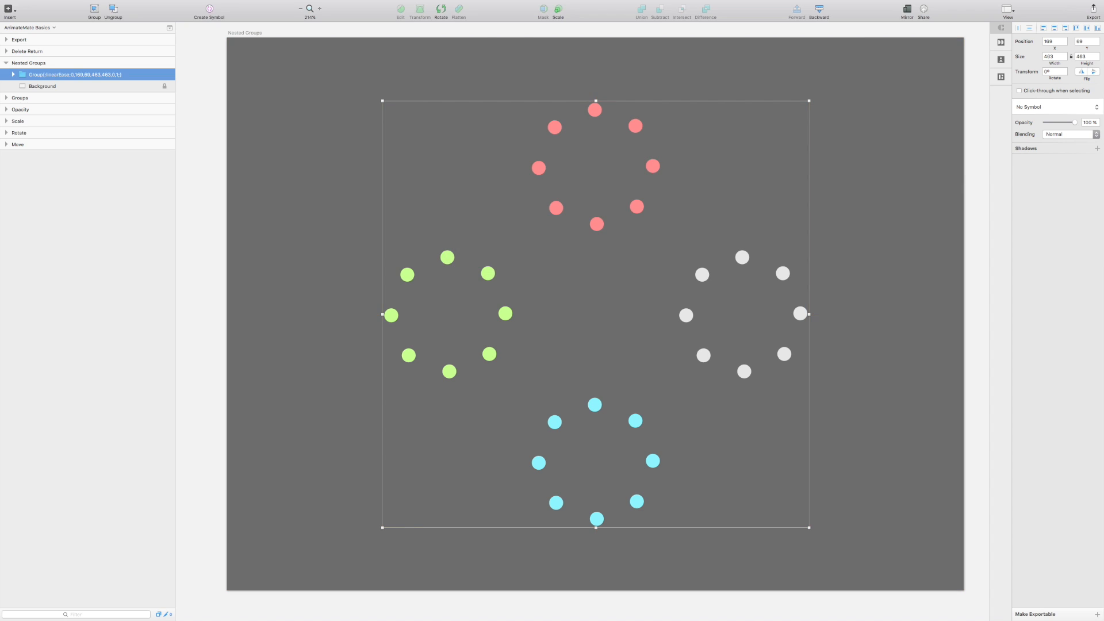
text(180)
key(Return)
key(ctrl+alt+a)
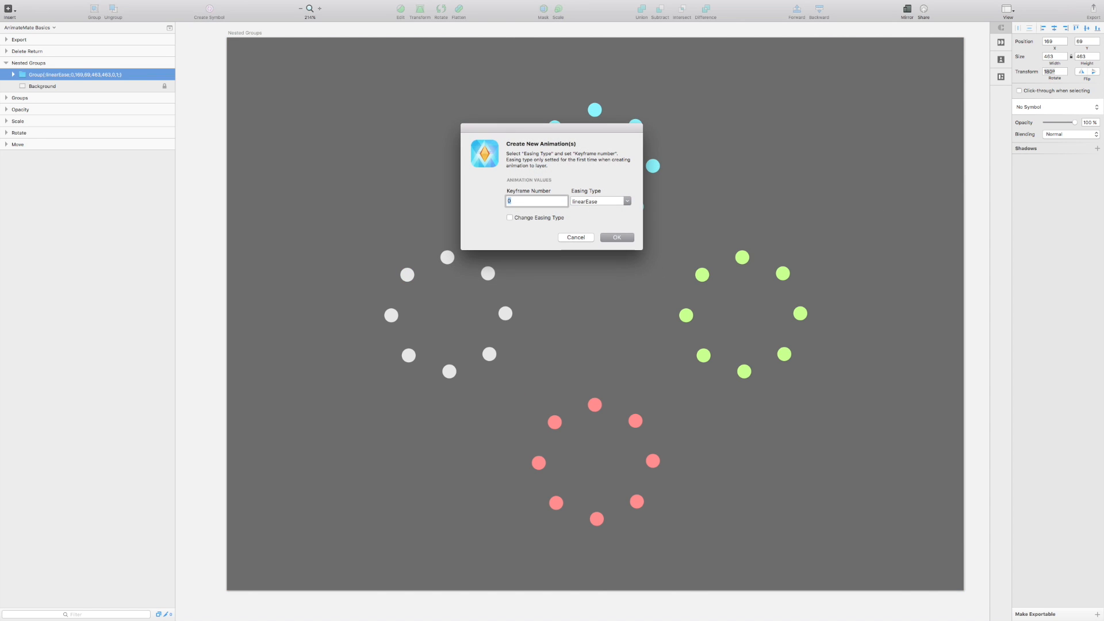
text(25)
key(Return)
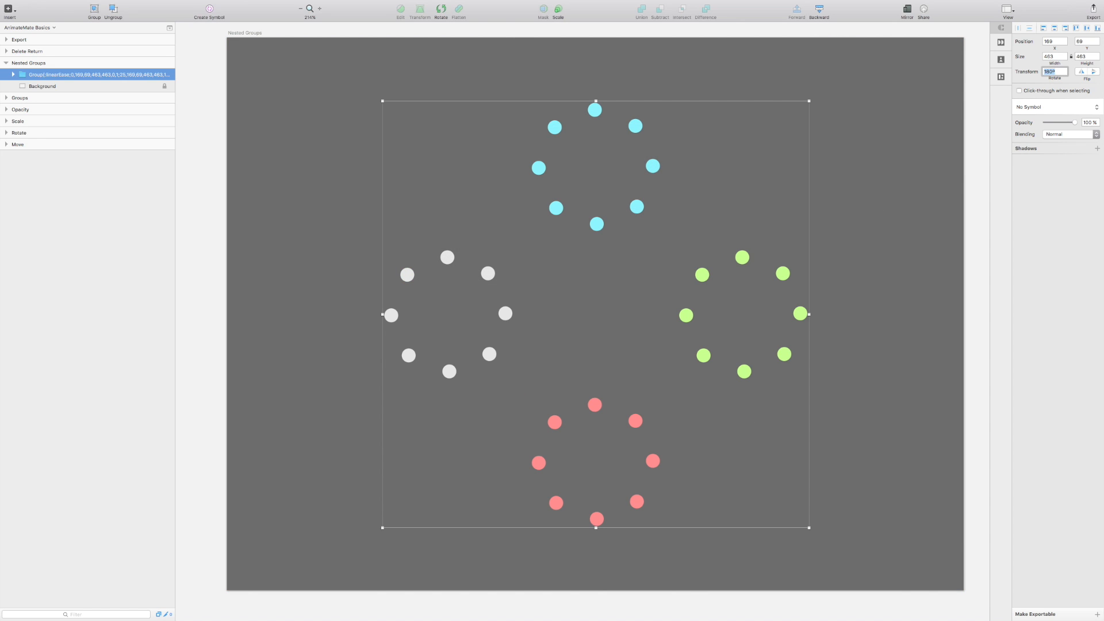
Step: Export the whole Nested Groups artboard animation, frames 0 to 25, to the Desktop folder
key(Escape)
key(ctrl+alt+e)
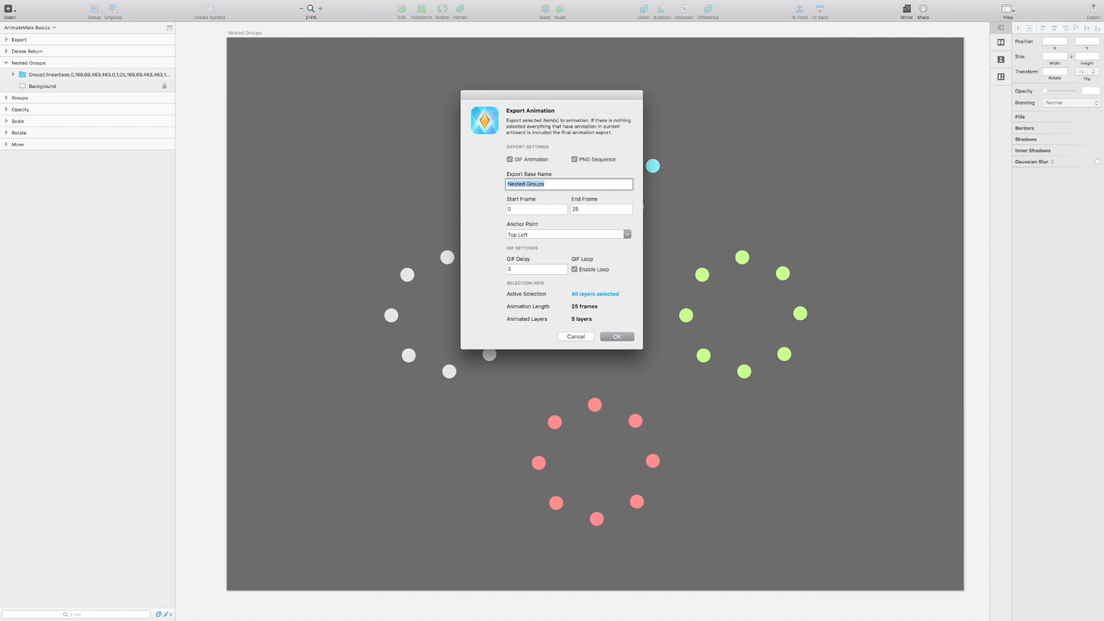
key(Return)
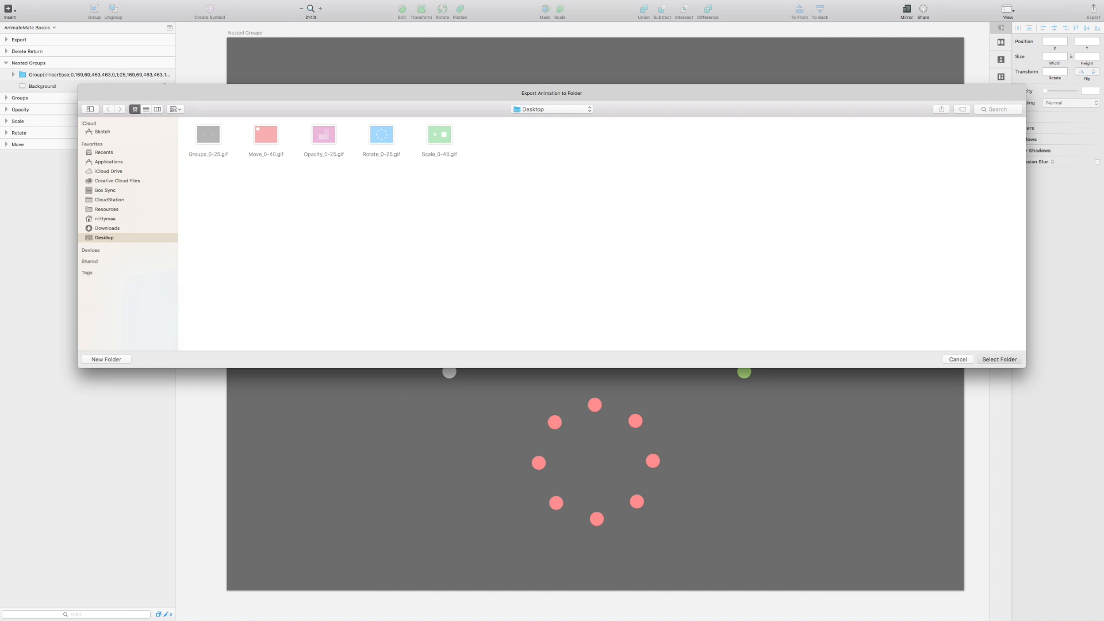
key(Return)
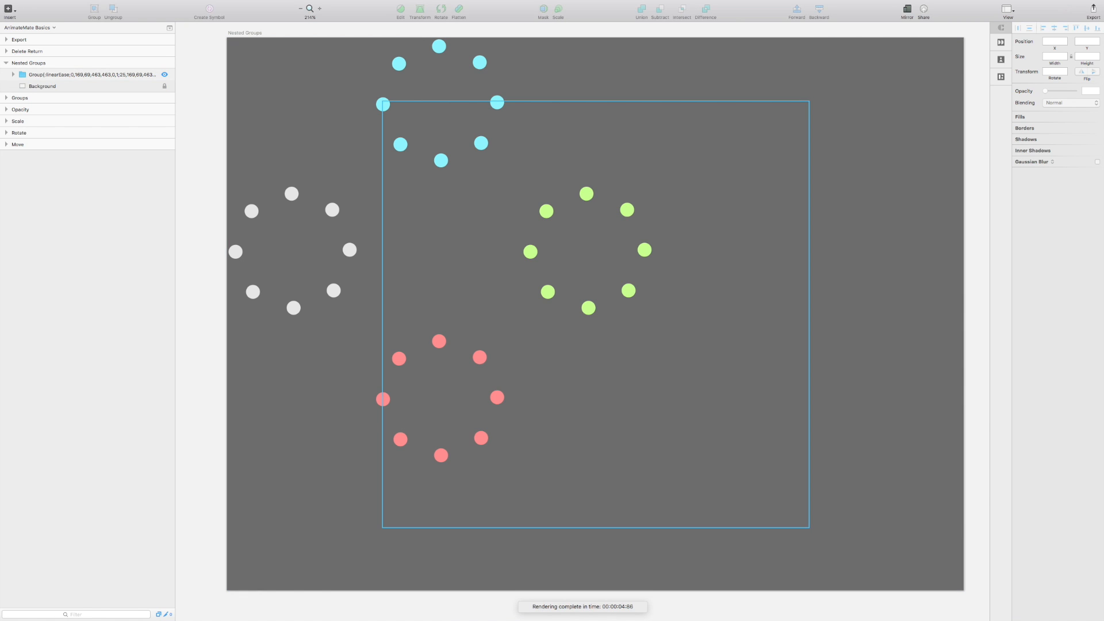
Step: Expand the combined group's layers, switch to the desktop and preview the exported Nested Groups GIF
click(92, 75)
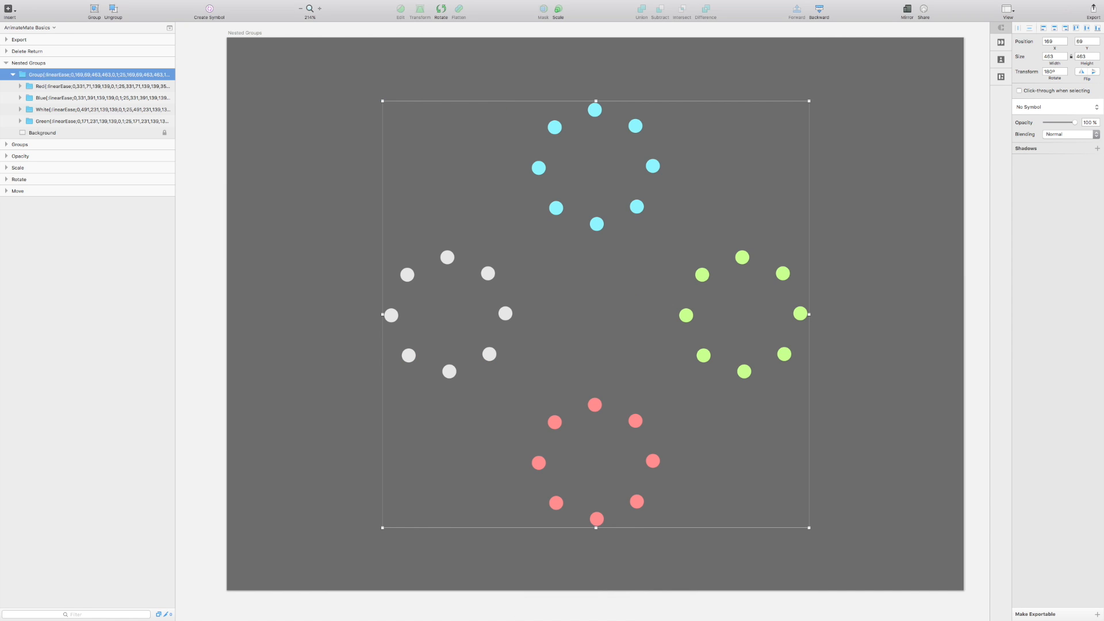
key(super+Tab)
key(super+Tab)
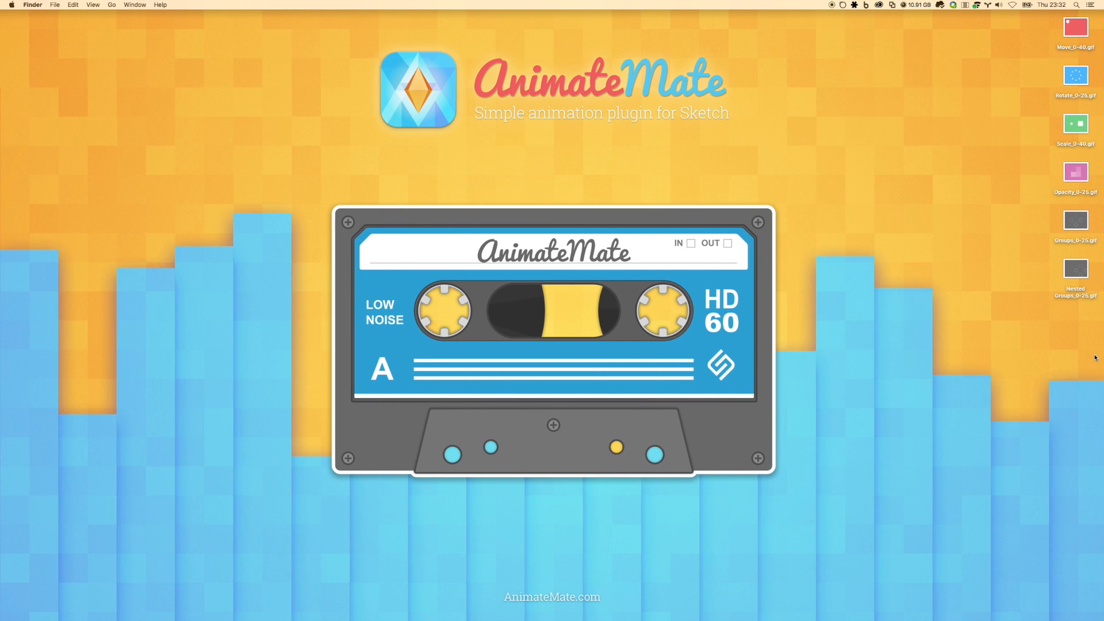
click(1071, 272)
key(space)
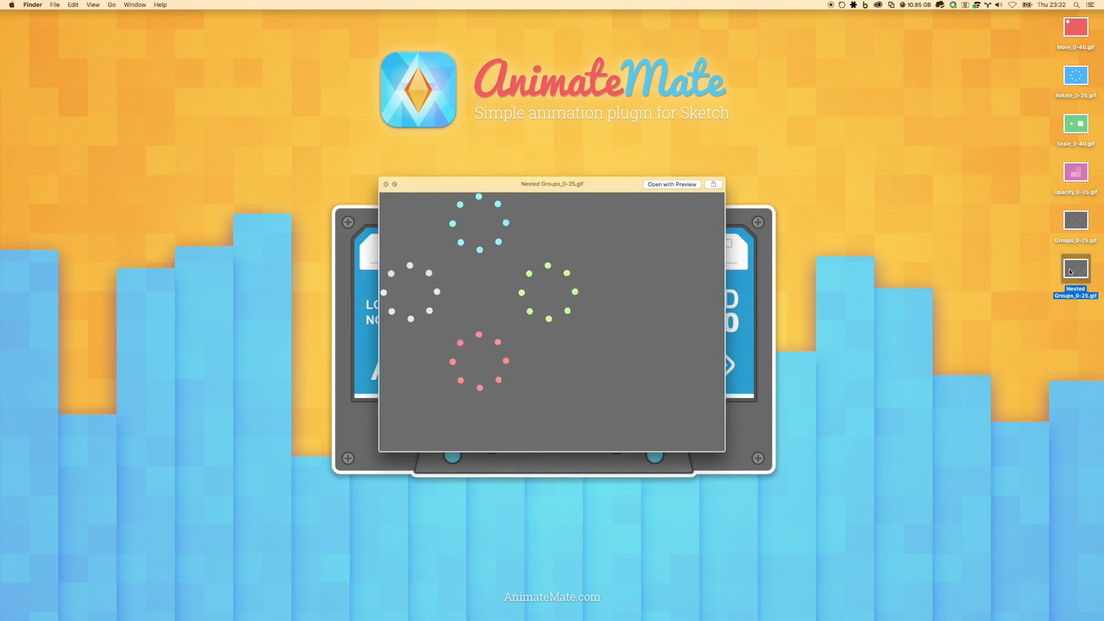
key(space)
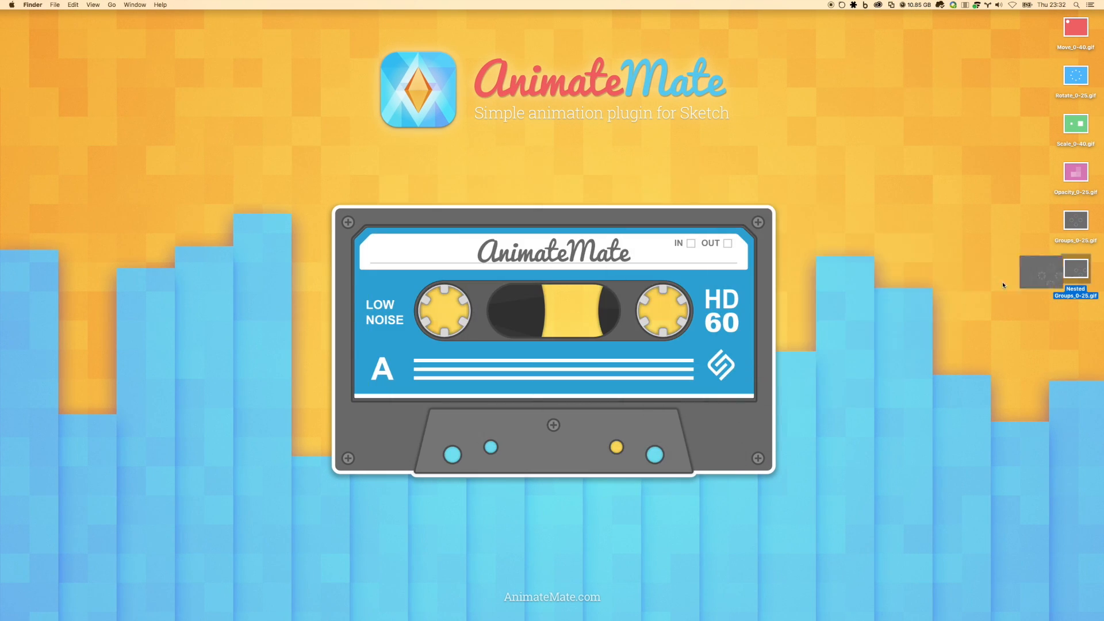
Step: Switch back to Sketch and try rotating the combined group to about 25° and moving its Green group inward
key(super+Tab)
key(super+r)
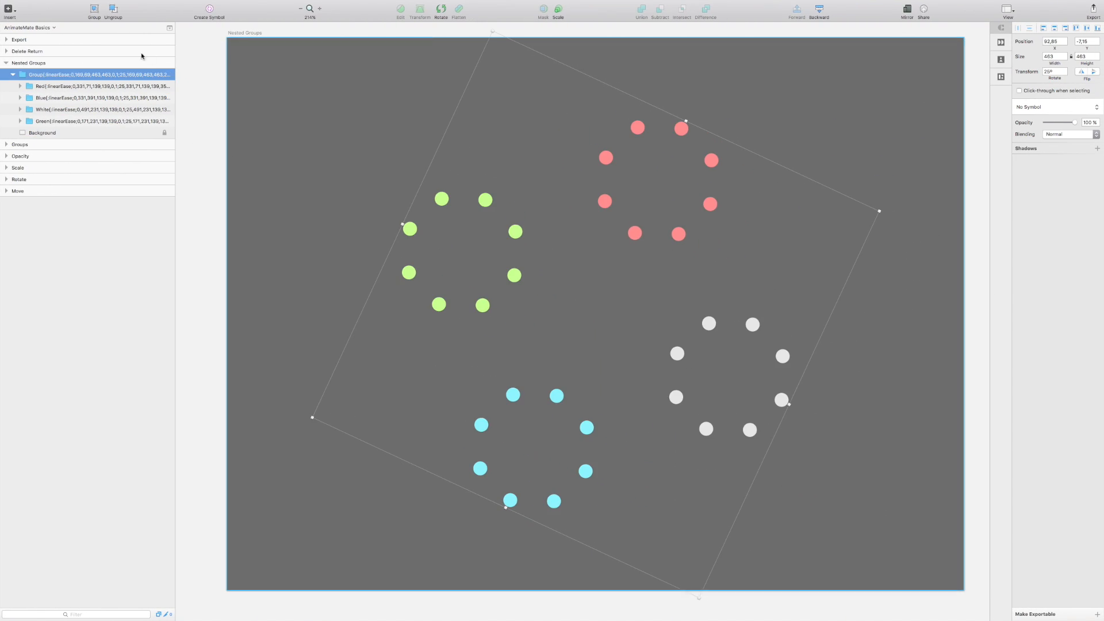
click(69, 91)
click(131, 98)
click(123, 121)
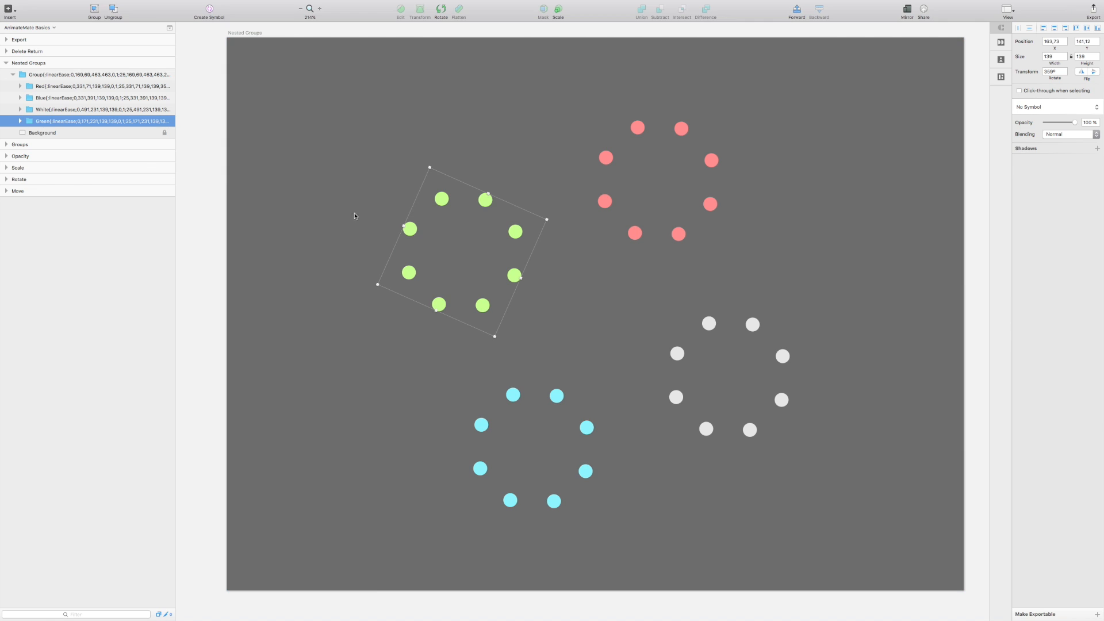
click(77, 77)
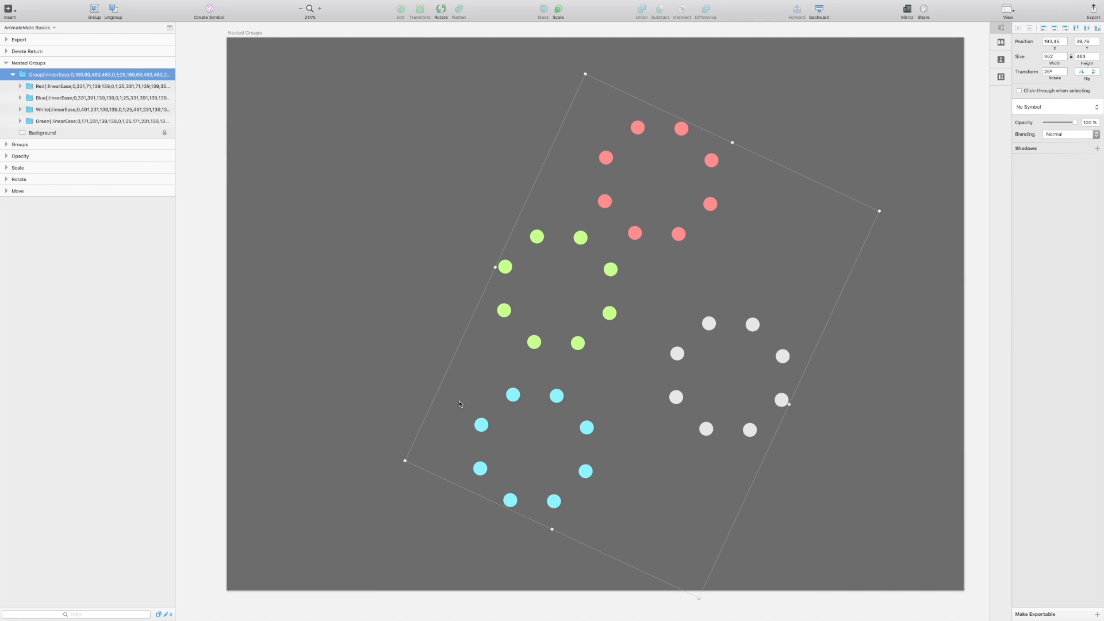
Step: Examine the keyframe values in the combined group's layer name and undo the trial rotation and Green group move
double_click(101, 75)
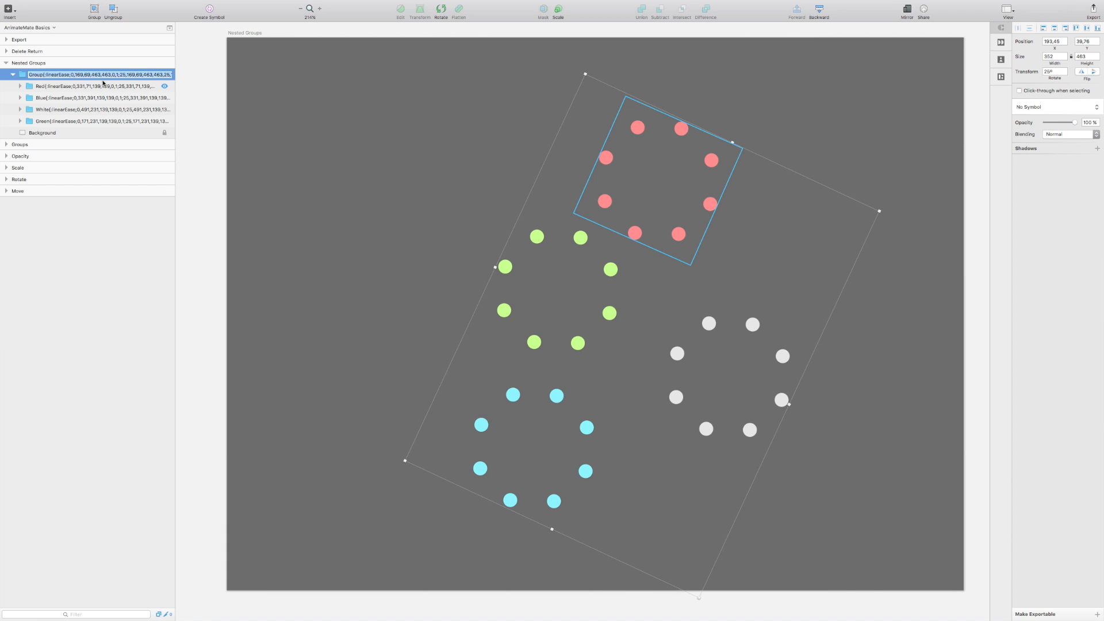
click(268, 124)
click(64, 76)
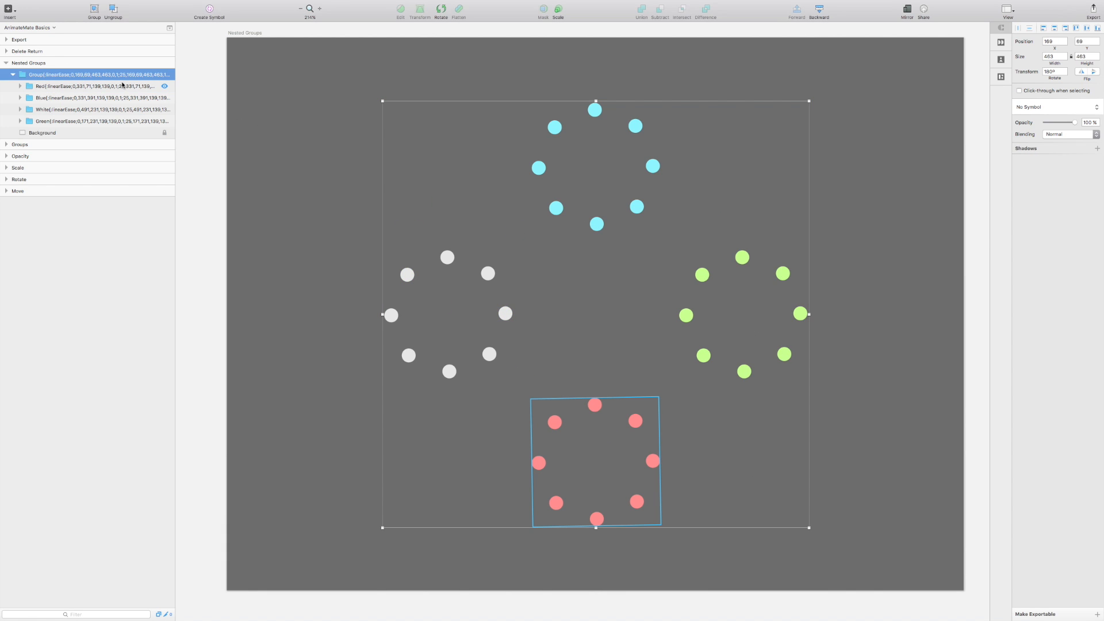
Step: Delete the combined group's animation and draw an 800 × 600 rectangle covering the artboard, placed inside that group
key(ctrl+alt+d)
key(r)
drag(226, 37, 966, 592)
drag(52, 76, 48, 86)
Step: Rename the artboard-sized rectangle to Bounds and turn off its fill and border
double_click(48, 85)
text(Bounds)
key(Return)
key(f)
key(b)
key(Tab)
Step: Set the Bounds rectangle's position to X 0 and Y 0
click(48, 86)
click(48, 75)
click(48, 87)
click(1050, 42)
text(0)
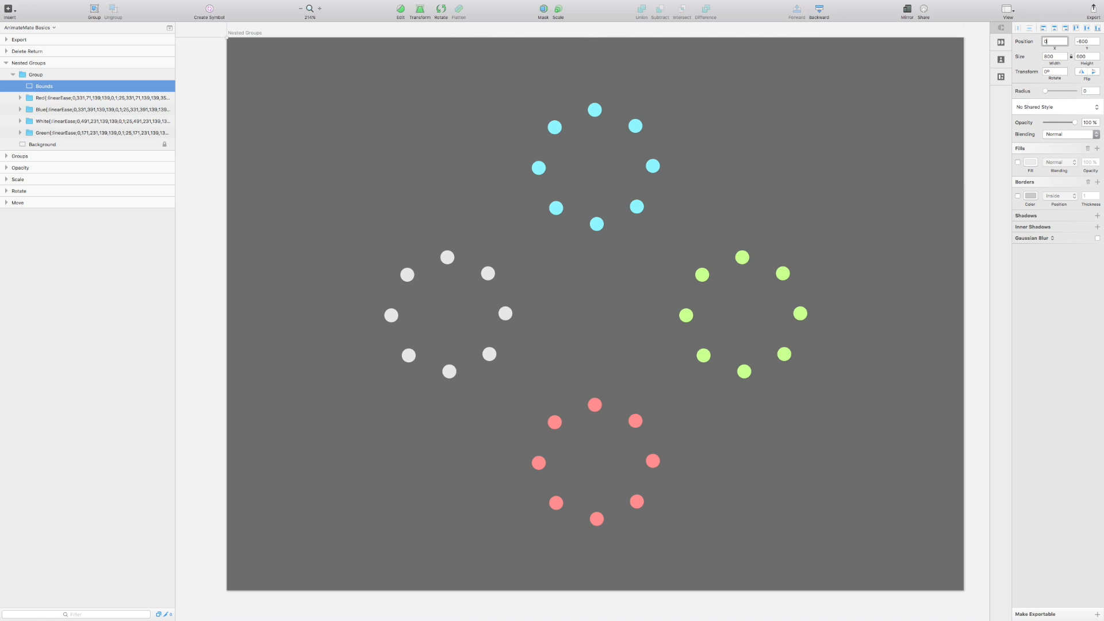
key(Tab)
text(0)
key(Return)
Step: Record keyframe 0 for the combined group that contains the Bounds rectangle
click(48, 75)
key(ctrl+alt+k)
key(Return)
Step: Set the combined group's rotation to 0° and record keyframe 25 for it
click(1054, 72)
text(0)
key(Return)
key(ctrl+alt+k)
text(25)
key(Return)
Step: Export the updated Nested Groups animation again to the Desktop folder with nothing selected
key(Escape)
key(ctrl+alt+e)
key(Return)
key(Return)
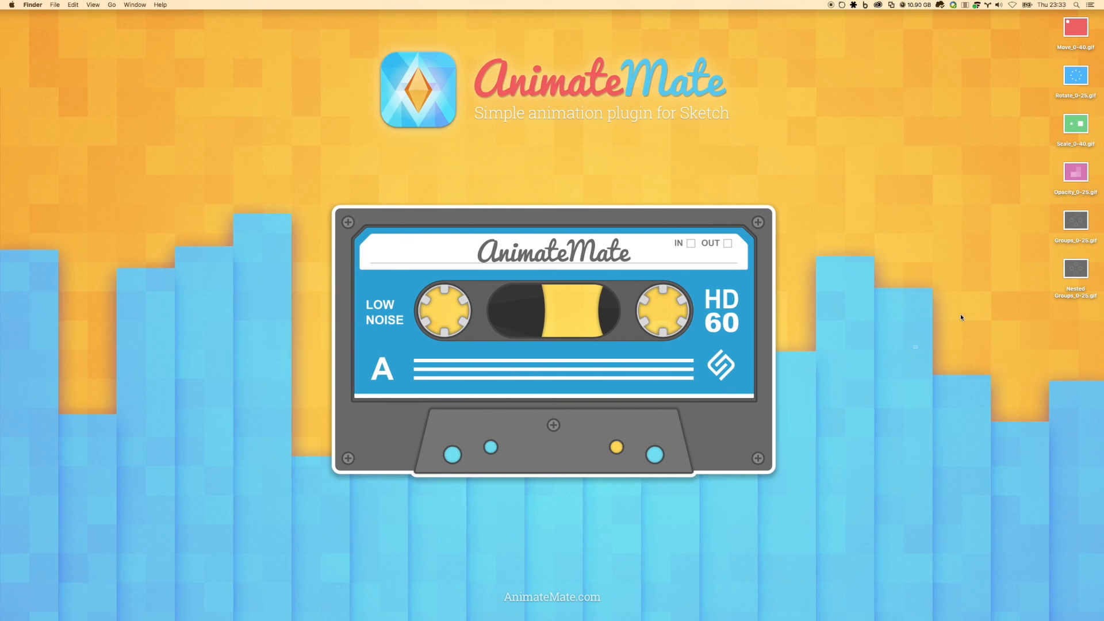
Step: Preview the re-exported Nested Groups GIF on the desktop, closing the preview after viewing
click(1075, 269)
key(space)
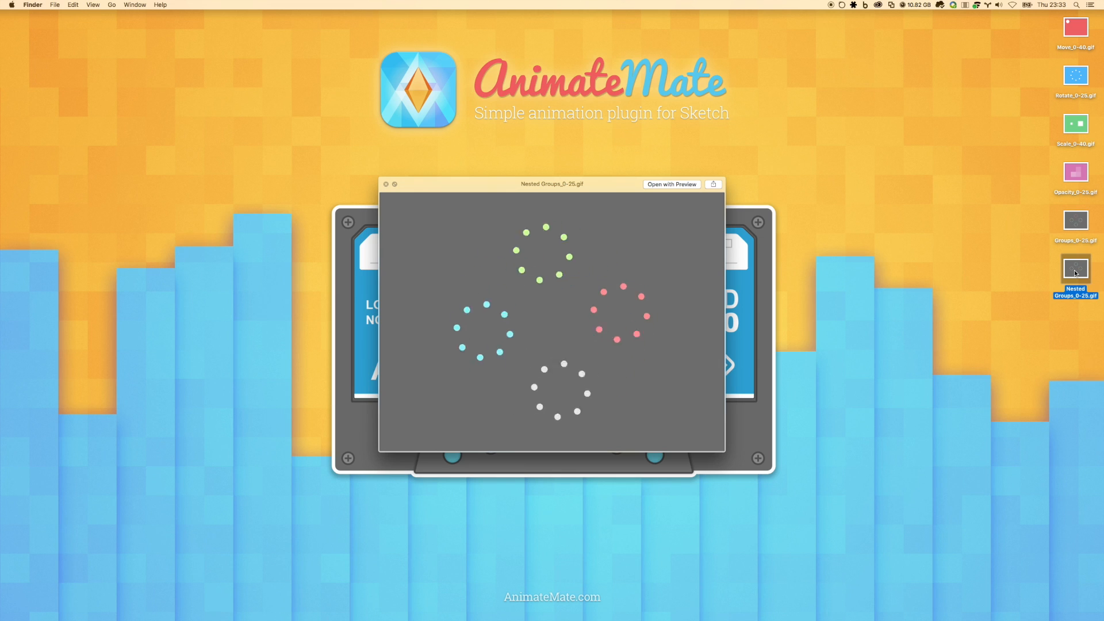
key(space)
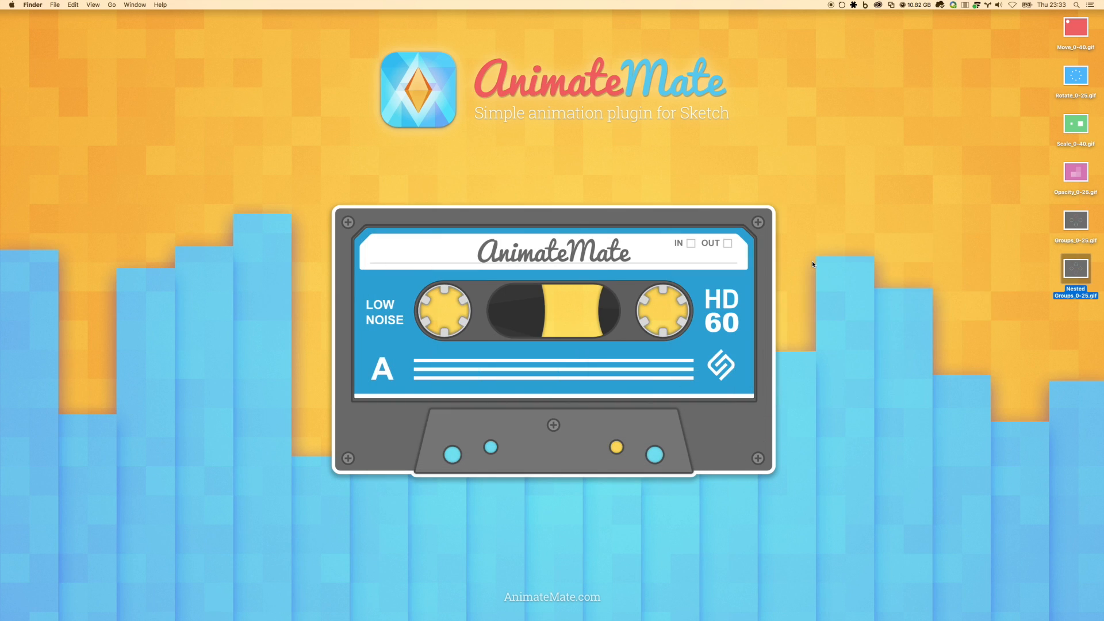